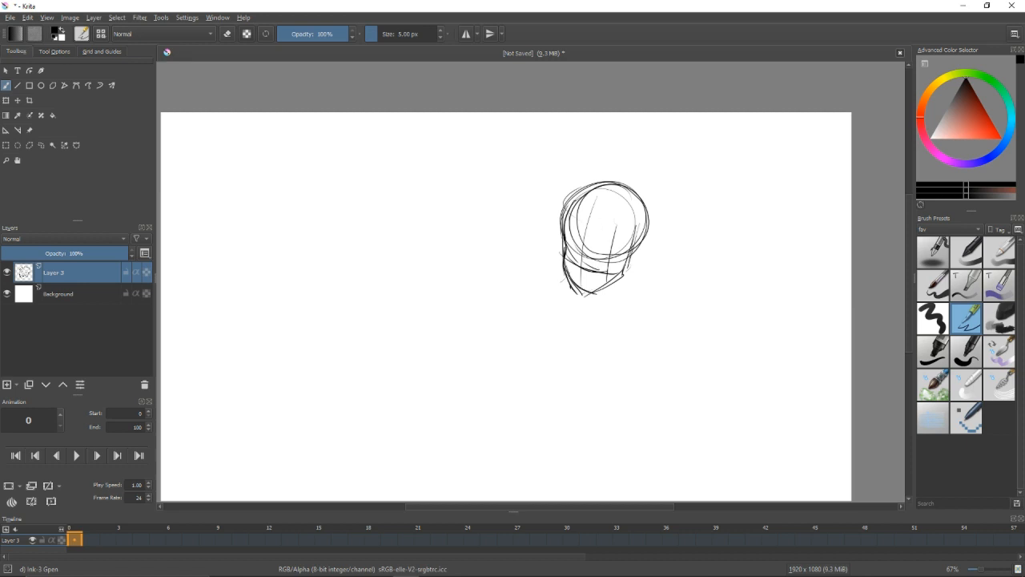
Sketch the neck and the first shoulder lines beneath the head on Layer 3, undoing the strokes that miss.
key(ctrl+z)
key(ctrl+z)
drag(564, 232, 587, 300)
key(ctrl+z)
mouse_move(588, 300)
mouse_down()
mouse_move(615, 286)
mouse_move(630, 295)
mouse_move(551, 322)
mouse_up()
drag(588, 328, 610, 293)
mouse_move(636, 245)
mouse_down()
mouse_move(617, 268)
mouse_move(568, 245)
mouse_move(686, 265)
mouse_move(567, 246)
mouse_up()
key(ctrl+z)
drag(610, 242, 569, 246)
Sketch the sloping shoulders and begin the chest outline below the neck.
mouse_move(649, 247)
mouse_down()
mouse_move(676, 257)
mouse_move(681, 286)
mouse_up()
mouse_move(581, 246)
mouse_down()
mouse_move(516, 268)
mouse_move(565, 247)
mouse_up()
key(ctrl+z)
drag(546, 254, 673, 289)
drag(675, 289, 654, 295)
drag(570, 286, 561, 330)
key(ctrl+z)
drag(575, 268, 636, 337)
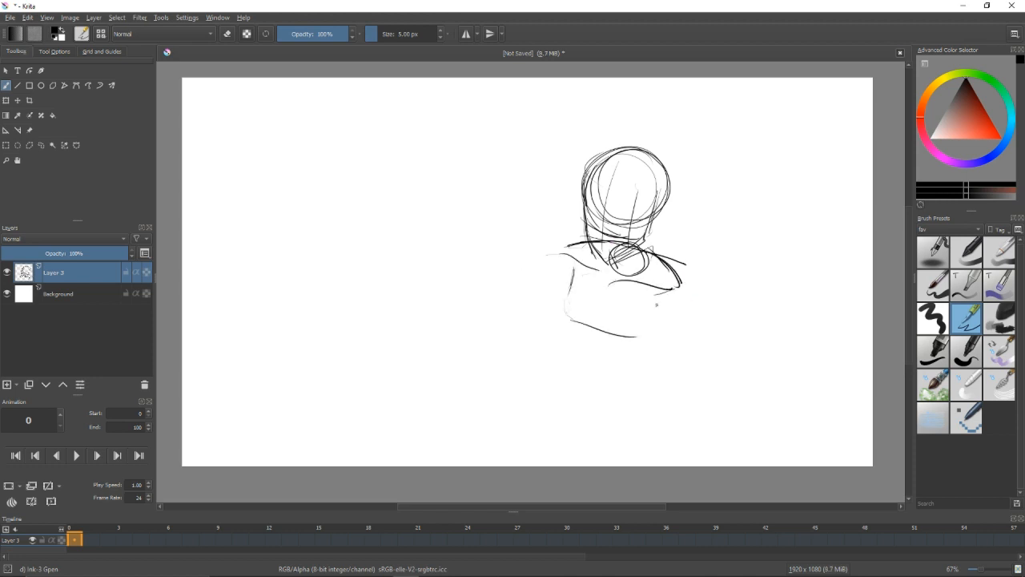
Try to sketch the torso's sides and waist below the shoulders.
drag(659, 295, 645, 336)
mouse_move(560, 320)
mouse_down()
mouse_move(573, 400)
mouse_move(569, 369)
mouse_up()
drag(570, 374, 629, 396)
key(ctrl+z)
key(ctrl+z)
drag(573, 266, 567, 363)
mouse_move(569, 352)
mouse_down()
mouse_move(618, 390)
mouse_move(621, 381)
mouse_up()
key(ctrl+z)
drag(656, 295, 612, 389)
Draw the slanted upper chest line and erase the stray torso lines beneath it.
mouse_move(567, 266)
mouse_down()
mouse_move(661, 294)
mouse_move(641, 345)
mouse_up()
key(slash)
mouse_move(570, 314)
mouse_down()
mouse_move(563, 386)
mouse_move(656, 334)
mouse_up()
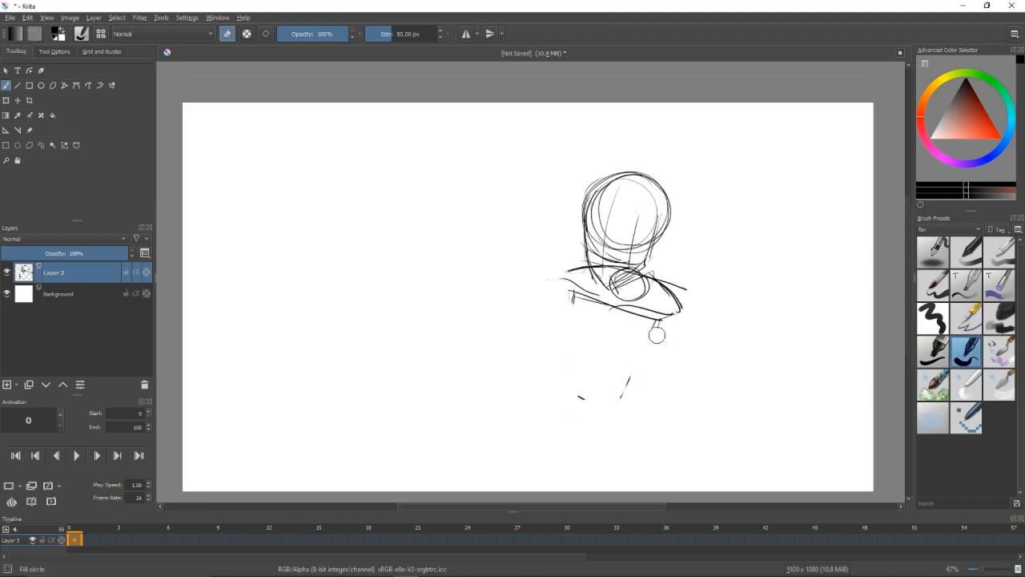
Sketch the tapering torso down to the waist with the curved hips beneath it.
key(slash)
mouse_move(574, 292)
mouse_down()
mouse_move(580, 366)
mouse_move(578, 354)
mouse_up()
drag(581, 351, 631, 386)
mouse_move(658, 319)
mouse_down()
mouse_move(627, 381)
mouse_move(574, 413)
mouse_up()
mouse_move(576, 374)
mouse_down()
mouse_move(565, 409)
mouse_move(562, 394)
mouse_up()
drag(642, 390, 643, 411)
drag(570, 378, 636, 438)
drag(641, 384, 639, 339)
Sketch the long arm lines reaching down from the shoulder and a forearm line crossing the torso.
mouse_move(582, 229)
mouse_down()
mouse_move(530, 250)
mouse_move(469, 347)
mouse_up()
drag(646, 275, 543, 331)
key(ctrl+z)
drag(546, 260, 490, 340)
drag(537, 255, 456, 410)
key(ctrl+z)
drag(495, 337, 430, 430)
drag(650, 280, 609, 296)
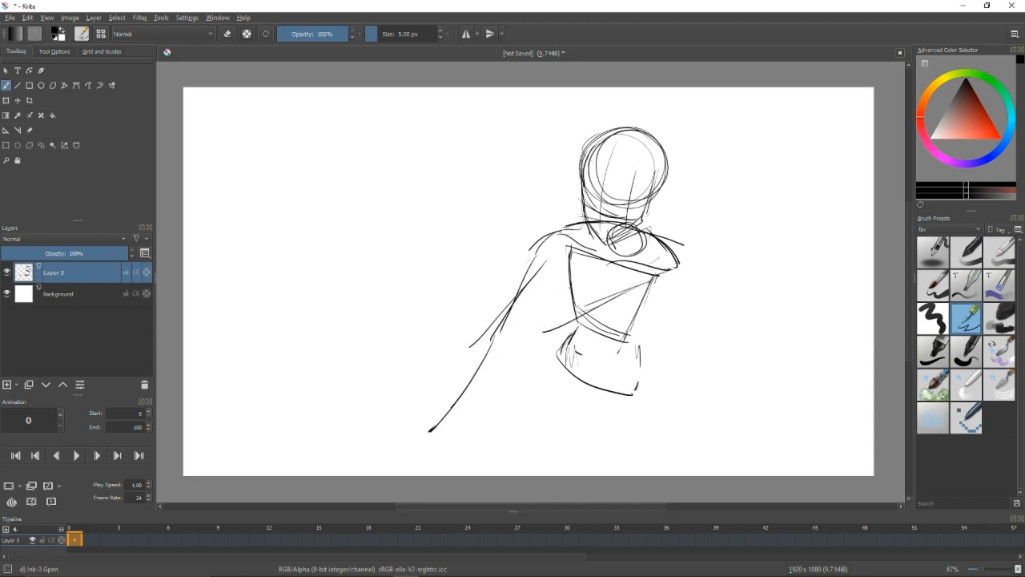
Select the extended arm sketch with a freehand selection, move it slightly toward the torso and deselect it.
key(l)
drag(570, 221, 579, 247)
key(t)
drag(497, 336, 513, 338)
key(ctrl+shift+a)
key(b)
Extend the forearm crossing the torso to a tapered end and start the outer hip line.
drag(657, 266, 616, 289)
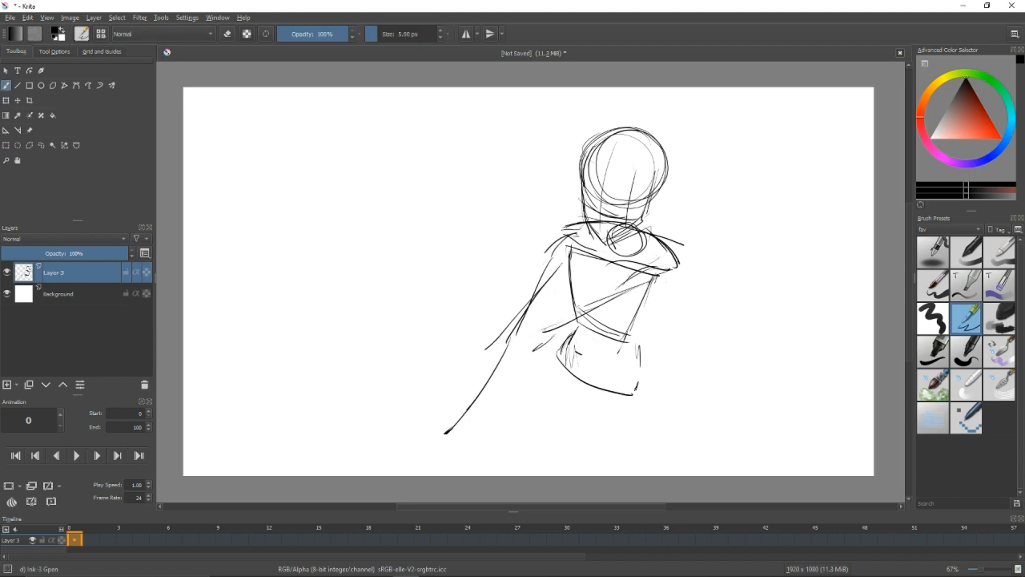
drag(543, 331, 454, 362)
drag(497, 349, 433, 369)
mouse_move(502, 346)
mouse_down()
mouse_move(444, 376)
mouse_move(514, 359)
mouse_up()
mouse_move(521, 352)
mouse_down()
mouse_move(512, 361)
mouse_move(544, 401)
mouse_up()
Sketch the skirt's lower edge over the hips and add the torso's side, centre and waist guidelines.
drag(631, 370, 632, 409)
mouse_move(566, 340)
mouse_down()
mouse_move(606, 426)
mouse_move(628, 413)
mouse_up()
drag(636, 392, 631, 424)
key(ctrl+z)
mouse_move(564, 342)
mouse_down()
mouse_move(530, 399)
mouse_move(542, 460)
mouse_up()
key(ctrl+z)
drag(562, 257, 566, 340)
drag(562, 295, 601, 345)
drag(598, 277, 586, 357)
drag(561, 355, 604, 373)
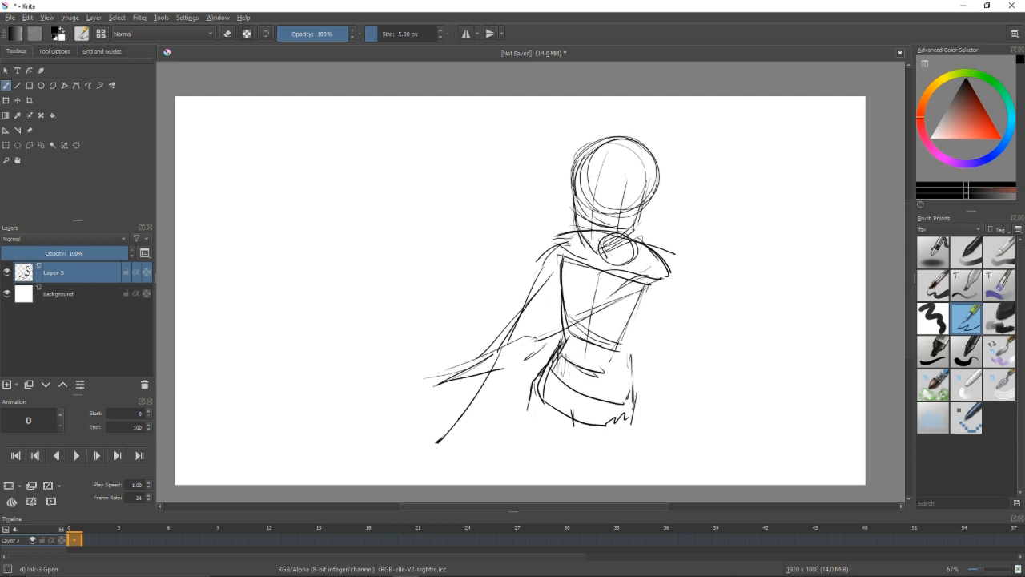
Sketch both thighs beneath the skirt and reinforce the waist lines.
drag(532, 395, 544, 477)
drag(586, 431, 598, 453)
drag(533, 384, 565, 460)
drag(559, 449, 569, 448)
mouse_move(580, 413)
mouse_down()
mouse_move(574, 442)
mouse_move(622, 475)
mouse_up()
drag(593, 428, 641, 475)
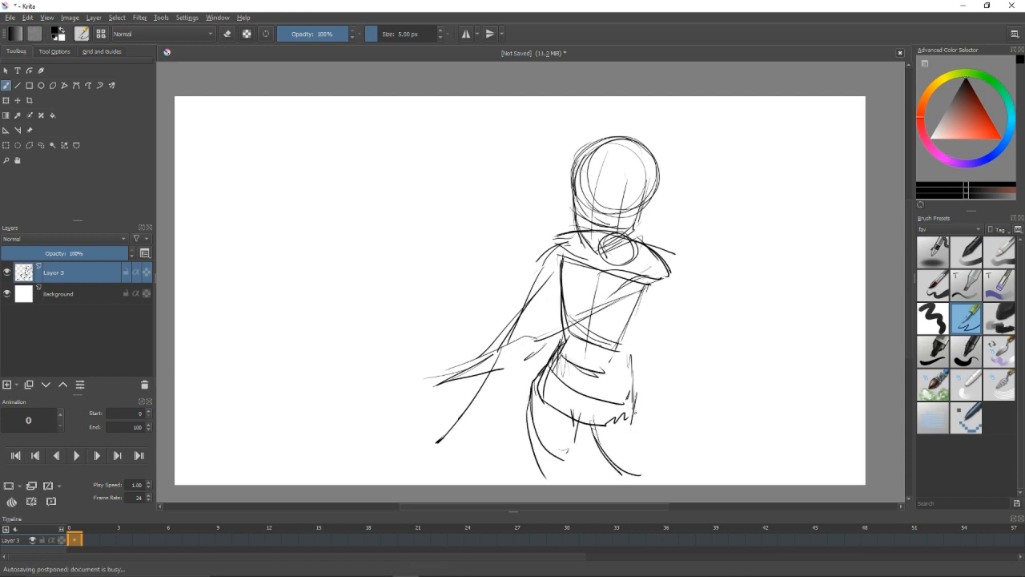
drag(558, 353, 579, 463)
drag(562, 321, 562, 343)
drag(580, 334, 615, 347)
mouse_move(526, 408)
mouse_down()
mouse_move(544, 478)
mouse_move(587, 482)
mouse_up()
drag(627, 452, 628, 464)
drag(629, 460, 619, 475)
Select the outer shoulder area with a freehand selection, transform it into a new position and deselect it.
key(l)
mouse_move(633, 258)
mouse_down()
mouse_move(701, 237)
mouse_move(645, 264)
mouse_up()
key(ctrl+t)
drag(646, 227, 636, 269)
key(b)
key(ctrl+shift+a)
Select the lower body with a freehand selection and transform it, and nudge the whole sketch slightly.
key(l)
mouse_move(576, 350)
mouse_down()
mouse_move(459, 343)
mouse_move(552, 364)
mouse_up()
key(ctrl+t)
mouse_move(620, 320)
mouse_down()
mouse_move(624, 306)
mouse_move(623, 316)
mouse_up()
key(b)
key(ctrl+shift+a)
key(ctrl+t)
drag(623, 323, 623, 320)
key(b)
Lower the rough sketch layer's opacity to 14% and add a new layer above it.
click(38, 253)
click(25, 253)
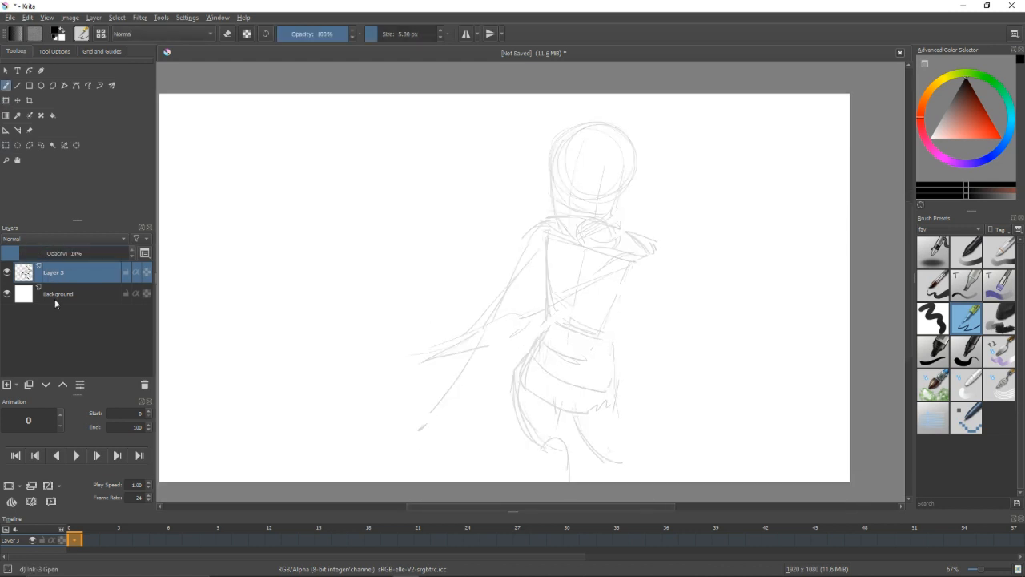
click(7, 384)
drag(565, 171, 508, 286)
mouse_move(508, 286)
mouse_down()
mouse_move(512, 233)
mouse_move(477, 329)
mouse_up()
mouse_move(479, 333)
mouse_down()
mouse_move(481, 369)
mouse_move(510, 410)
mouse_move(580, 353)
mouse_up()
key(ctrl+z)
click(80, 294)
key(ctrl+z)
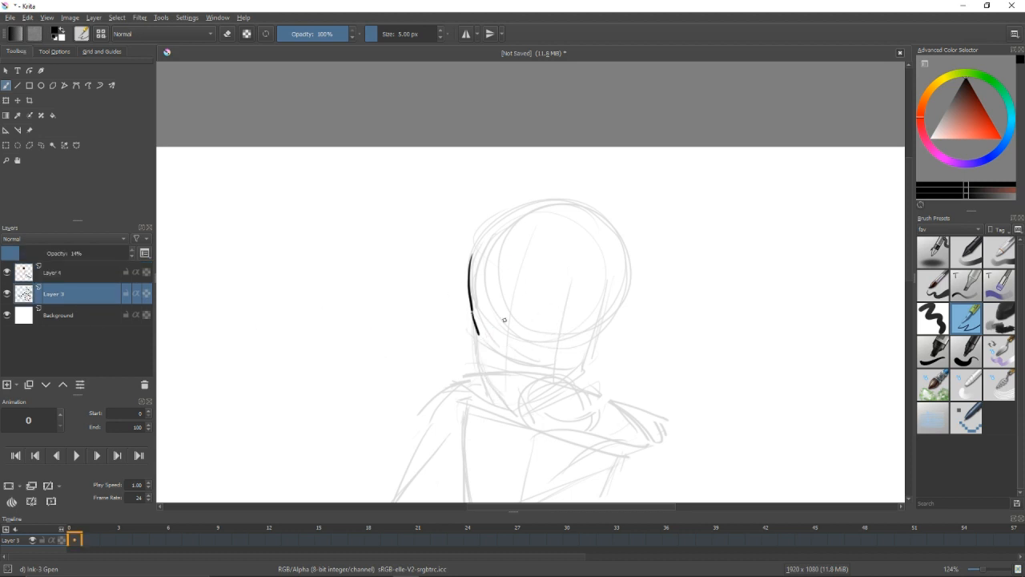
key(ctrl+z)
key(ctrl+z)
mouse_move(544, 315)
mouse_down()
mouse_move(541, 264)
mouse_move(517, 249)
mouse_move(497, 281)
mouse_up()
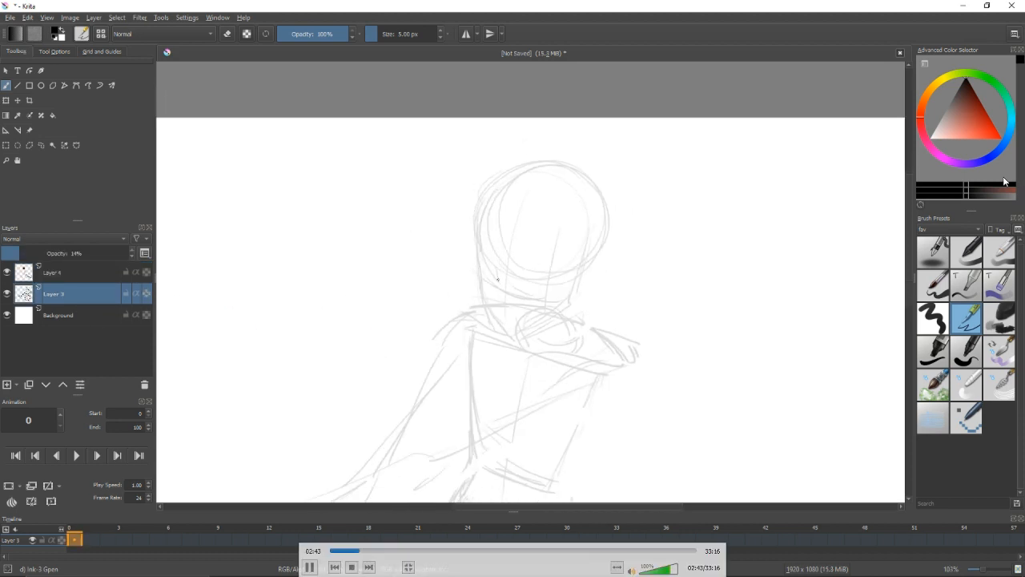
Make Layer 4 active and outline the hat's rounded crown above its band.
click(28, 267)
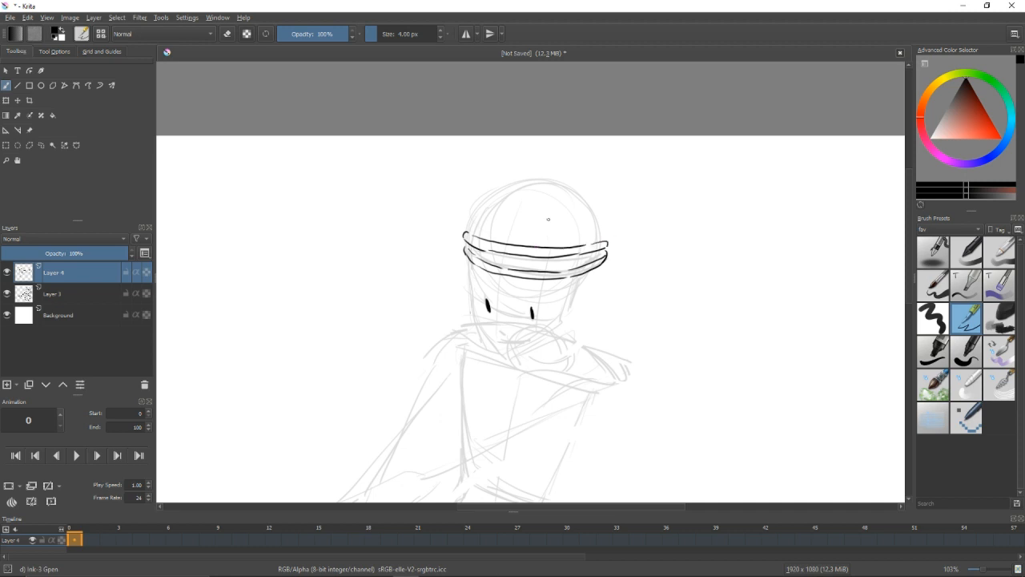
drag(570, 210, 572, 219)
mouse_move(478, 261)
mouse_down()
mouse_move(510, 208)
mouse_move(577, 201)
mouse_move(618, 255)
mouse_up()
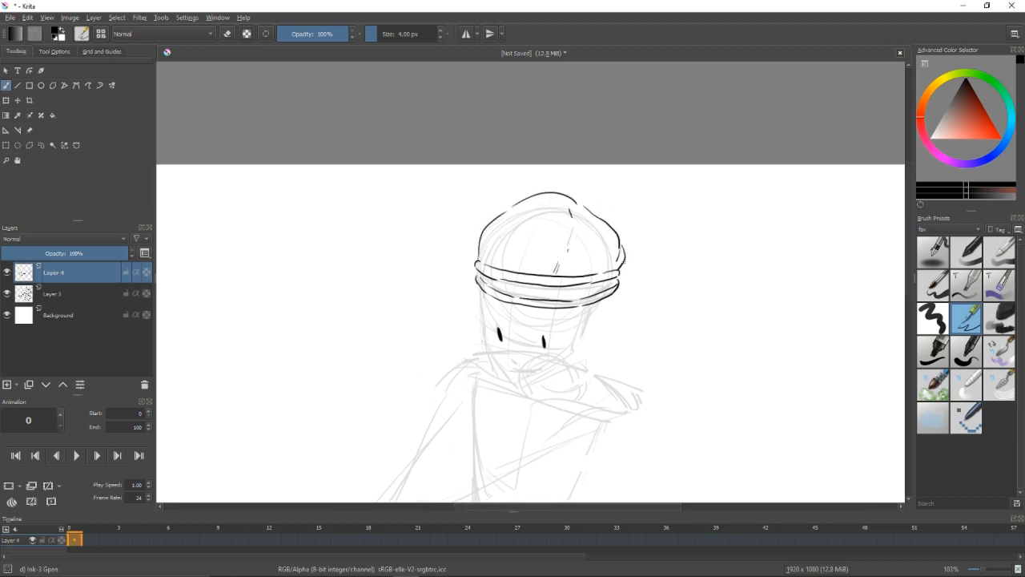
Draw hair strands sweeping from under the hat band across the face and out past the shoulder.
key(e)
key(e)
drag(476, 251, 474, 219)
mouse_move(531, 257)
mouse_down()
mouse_move(488, 308)
mouse_move(390, 341)
mouse_up()
key(ctrl+z)
drag(482, 310, 373, 314)
drag(364, 312, 388, 282)
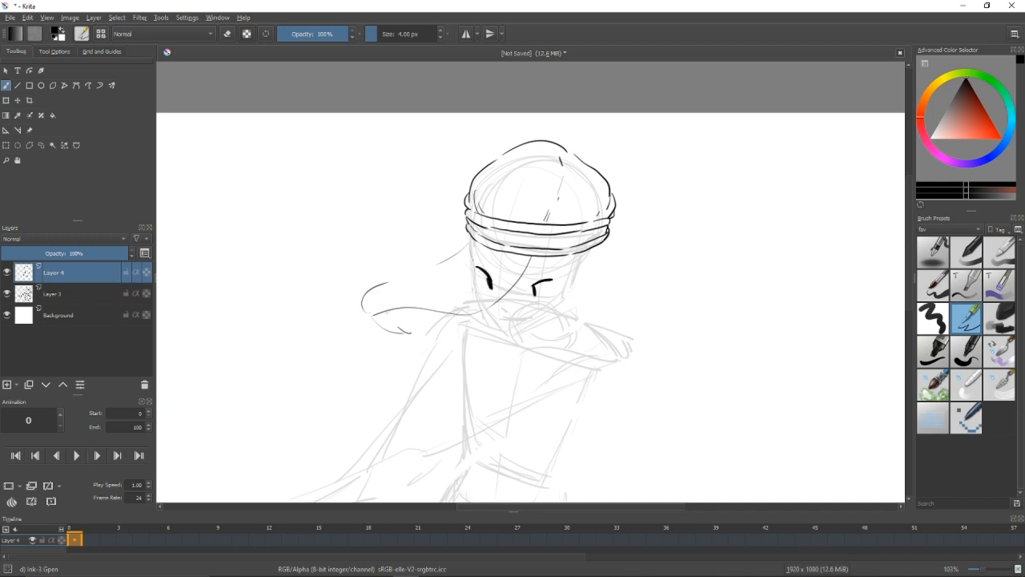
Draw the jaw and chin line and touch up the eye and hair while checking the canvas mirrored.
mouse_move(490, 310)
mouse_down()
mouse_move(512, 330)
mouse_move(558, 311)
mouse_up()
key(ctrl+z)
key(m)
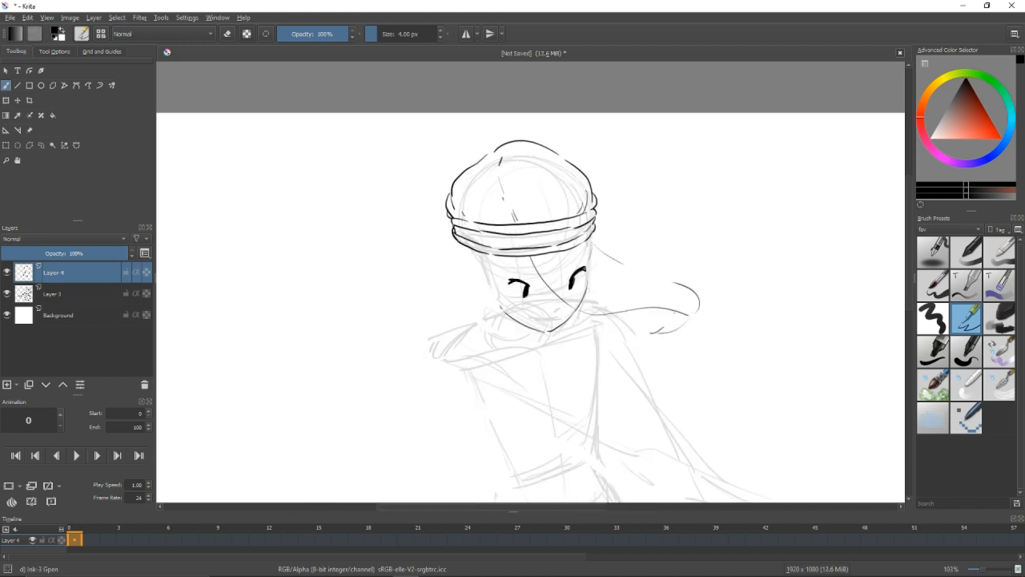
key(e)
drag(509, 278, 518, 277)
key(e)
drag(619, 257, 615, 254)
key(m)
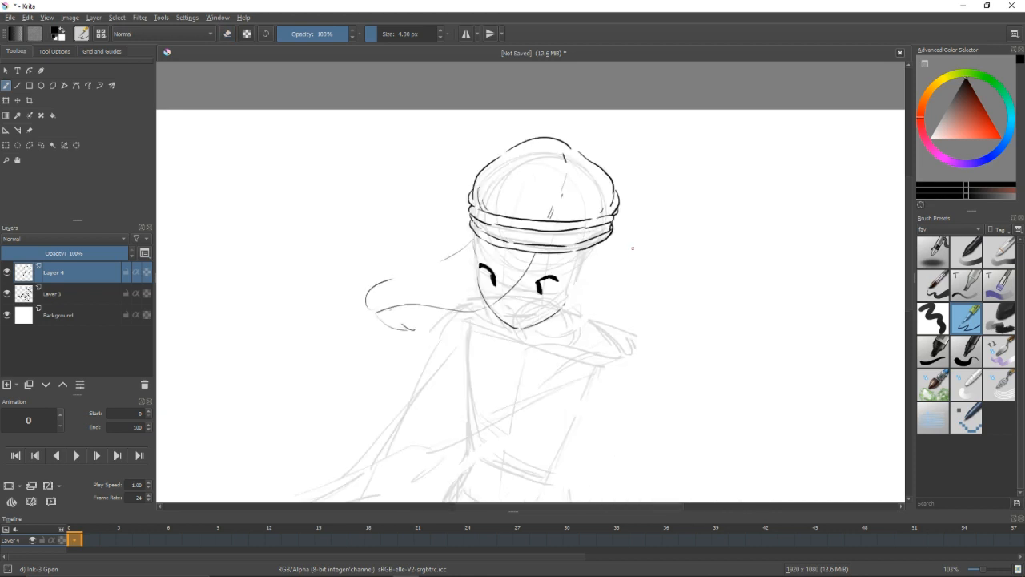
Add a hair strand at the edge of the hat band and draw the ear.
mouse_move(474, 254)
mouse_down()
mouse_move(485, 311)
mouse_move(497, 220)
mouse_up()
key(m)
key(m)
drag(599, 258, 595, 288)
drag(604, 268, 613, 262)
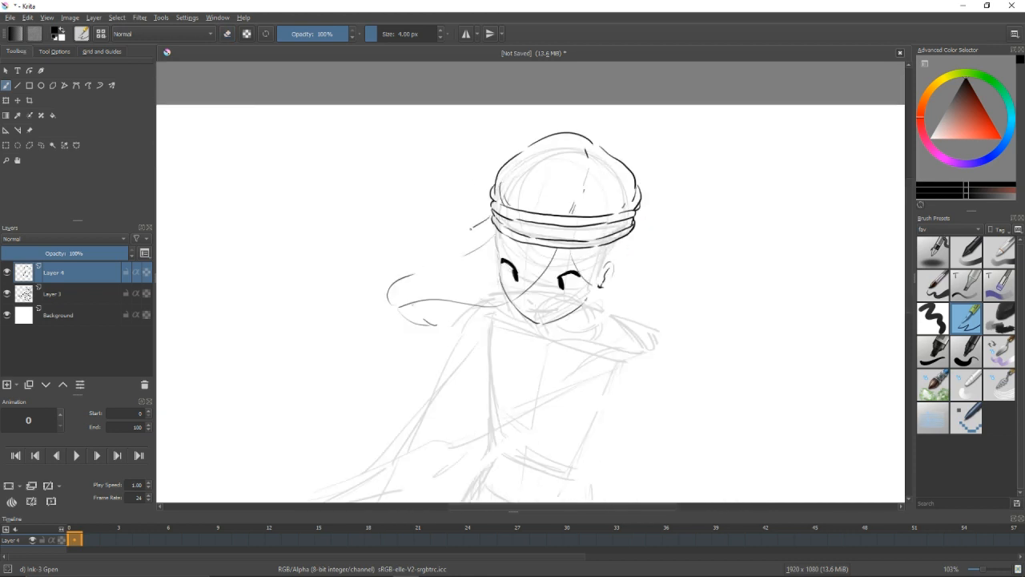
Draw the hair strands flowing down and outward on the ear side of the head, undoing failed strokes.
drag(587, 289, 566, 198)
mouse_move(551, 206)
mouse_down()
mouse_move(619, 327)
mouse_move(609, 253)
mouse_move(671, 243)
mouse_up()
key(ctrl+z)
key(ctrl+z)
drag(616, 132, 624, 171)
drag(569, 194, 602, 253)
Draw the open mouth on the face and touch up the ear.
drag(539, 277, 565, 277)
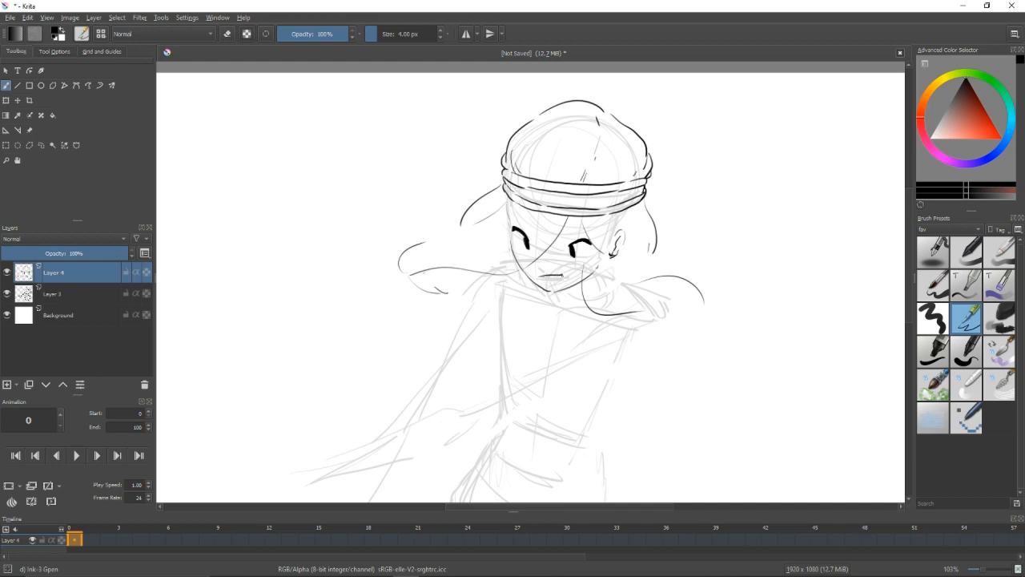
drag(542, 279, 563, 277)
key(e)
key(e)
drag(615, 254, 610, 241)
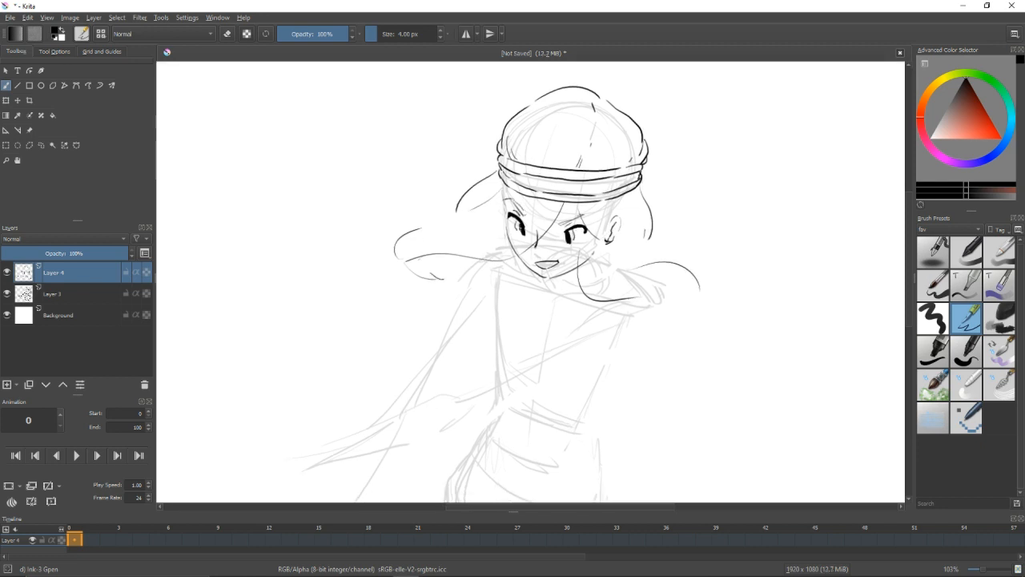
Refine the eyes' pupils and shading, alternating between drawing and erasing.
key(e)
key(e)
key(e)
key(e)
key(e)
key(e)
key(e)
key(e)
Outline the forearm crossing the torso with long strokes from the shoulder toward the hand.
mouse_move(493, 254)
mouse_down()
mouse_move(510, 227)
mouse_move(476, 278)
mouse_up()
key(ctrl+z)
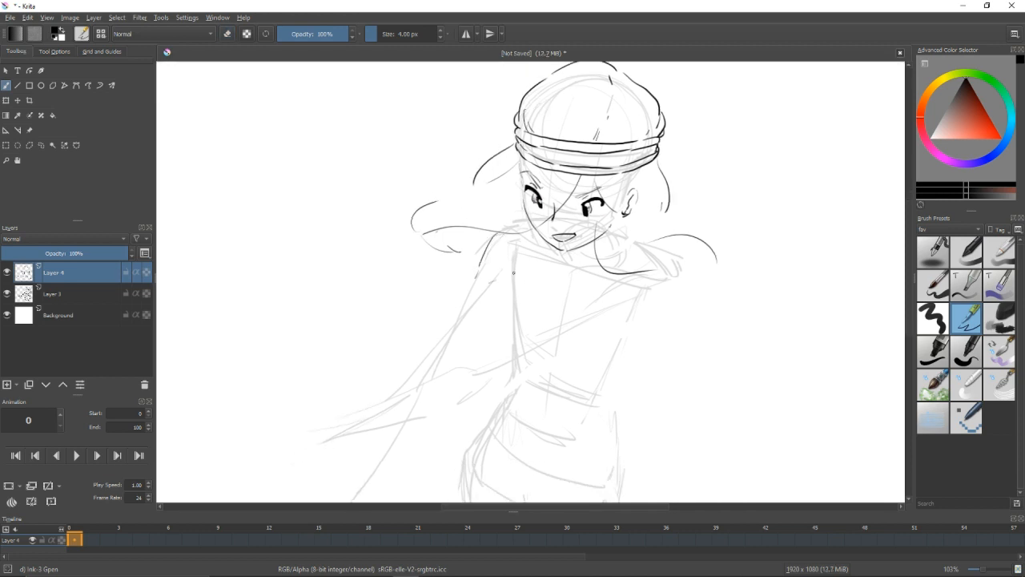
drag(633, 279, 591, 305)
key(ctrl+z)
drag(632, 277, 569, 318)
drag(503, 349, 569, 314)
drag(439, 373, 501, 344)
mouse_move(399, 385)
mouse_down()
mouse_move(534, 334)
mouse_move(545, 350)
mouse_up()
Draw the upper arm's outer edge and the first contour lines of the forearm, erasing stray marks.
mouse_move(495, 327)
mouse_down()
mouse_move(545, 316)
mouse_move(551, 294)
mouse_up()
mouse_move(526, 299)
mouse_down()
mouse_move(546, 290)
mouse_move(568, 330)
mouse_move(496, 326)
mouse_up()
key(/)
key(/)
drag(480, 350, 535, 331)
drag(550, 254, 516, 305)
drag(465, 345, 509, 314)
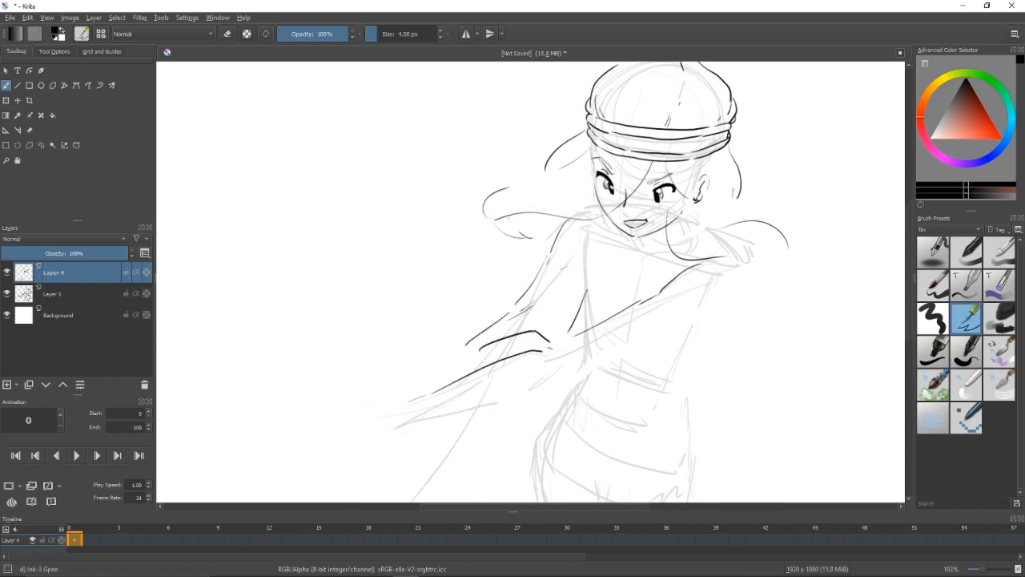
Clean up the elbow area and draw the extended forearm's underside with a long stroke toward the hand.
key(/)
mouse_move(548, 351)
mouse_down()
mouse_move(432, 392)
mouse_move(490, 367)
mouse_up()
key(/)
drag(425, 422, 416, 426)
drag(544, 369, 567, 357)
drag(451, 411, 563, 378)
mouse_move(551, 375)
mouse_down()
mouse_move(486, 376)
mouse_move(568, 297)
mouse_move(561, 326)
mouse_up()
drag(516, 292, 499, 314)
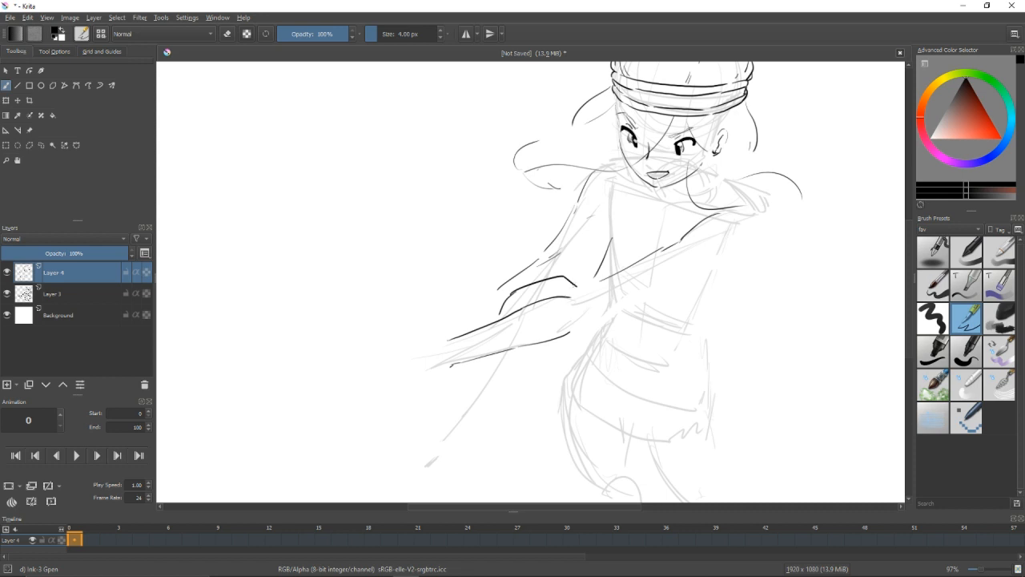
Erase the excess sleeve and chest lines around the torso and redraw short strokes near the waist.
key(slash)
mouse_move(571, 208)
mouse_down()
mouse_move(592, 179)
mouse_move(547, 250)
mouse_up()
key(slash)
mouse_move(593, 215)
mouse_down()
mouse_move(500, 289)
mouse_move(585, 239)
mouse_move(613, 274)
mouse_move(526, 277)
mouse_move(601, 277)
mouse_move(586, 321)
mouse_move(606, 321)
mouse_up()
key(slash)
key(slash)
key(ctrl+z)
key(slash)
key(slash)
key(ctrl+z)
key(slash)
key(slash)
Draw a long diagonal line outward from the waist and the outer contour below the ear-side shoulder.
key(slash)
drag(653, 288, 583, 321)
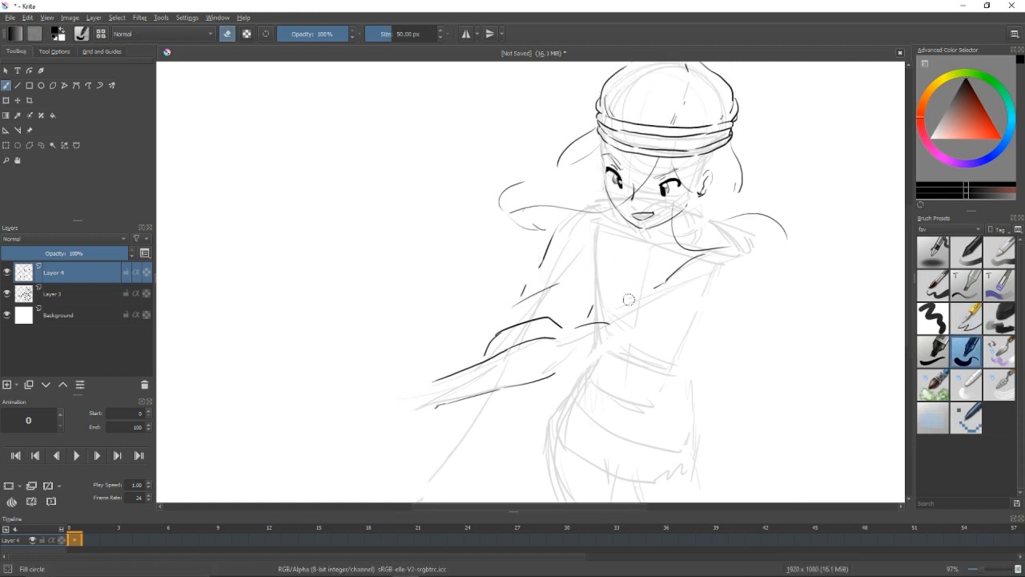
key(slash)
mouse_move(577, 367)
mouse_down()
mouse_move(614, 354)
mouse_move(728, 378)
mouse_up()
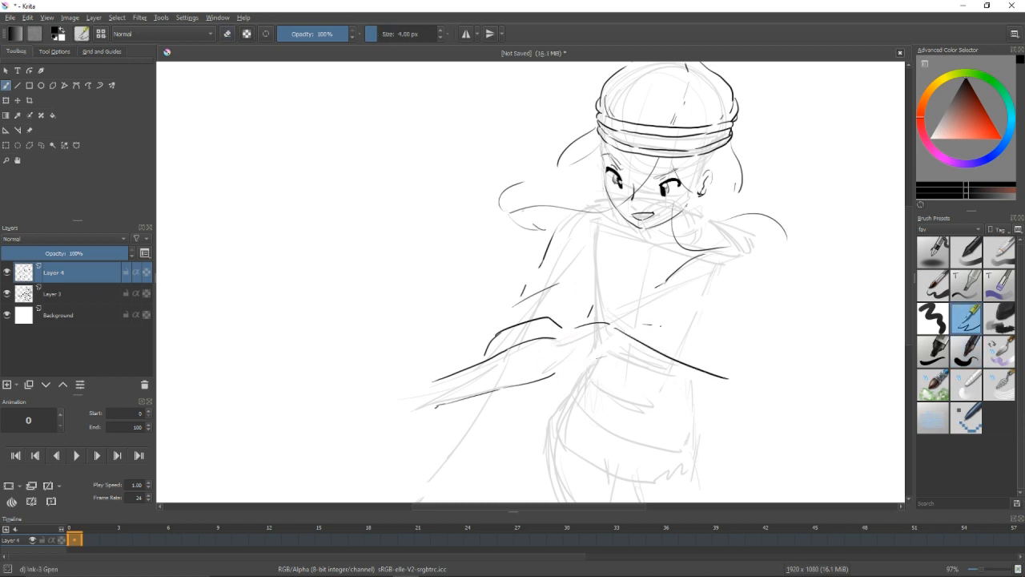
mouse_move(733, 259)
mouse_down()
mouse_move(728, 303)
mouse_move(714, 315)
mouse_move(706, 290)
mouse_up()
key(ctrl+z)
drag(706, 293, 697, 323)
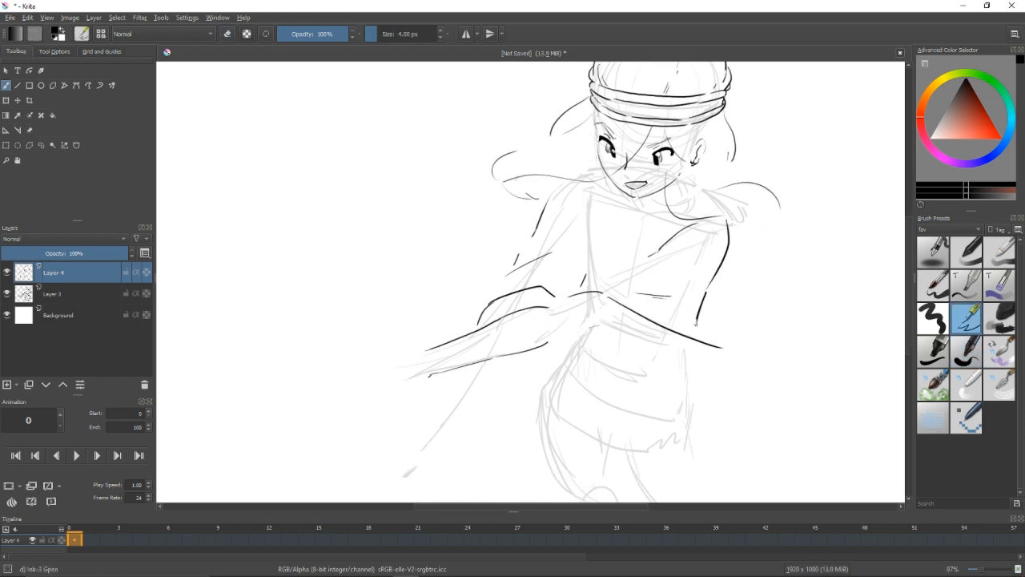
Draw the top's V-shaped neckline, undoing failed strokes, and check the line work with the sketch layer hidden.
drag(602, 219, 587, 260)
key(ctrl+z)
drag(592, 200, 625, 273)
key(ctrl+z)
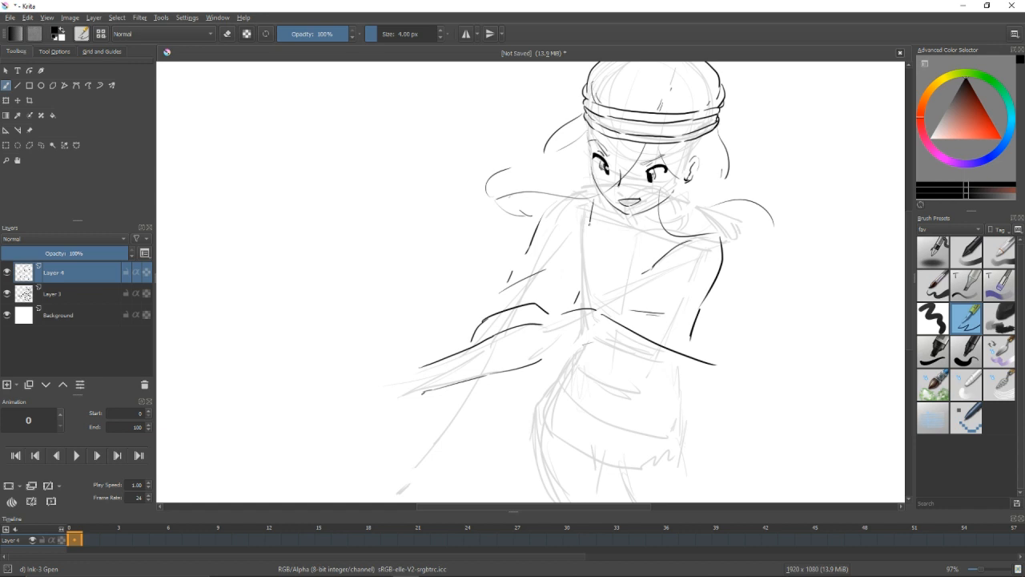
drag(594, 200, 600, 274)
drag(655, 255, 605, 274)
click(6, 293)
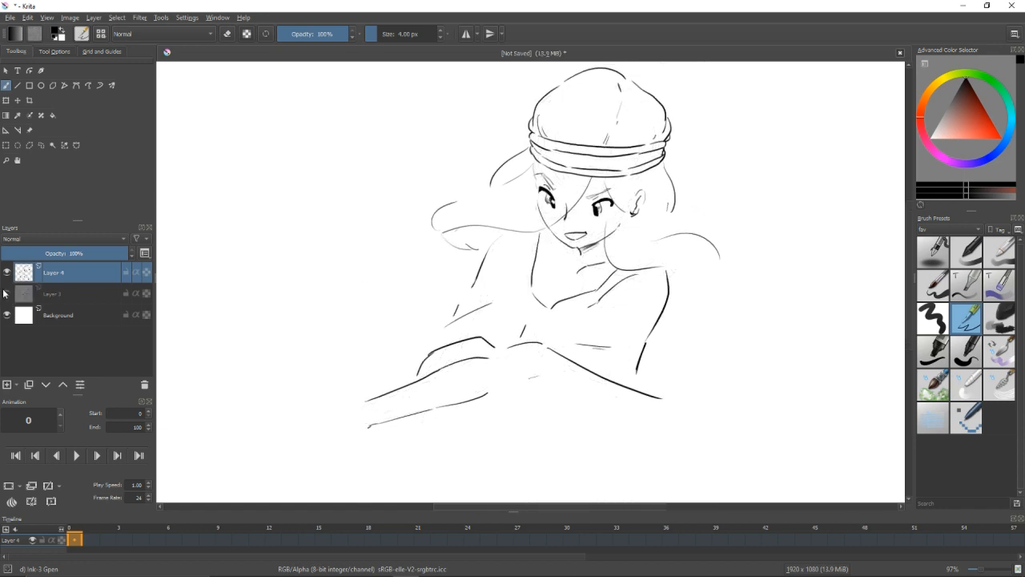
click(7, 293)
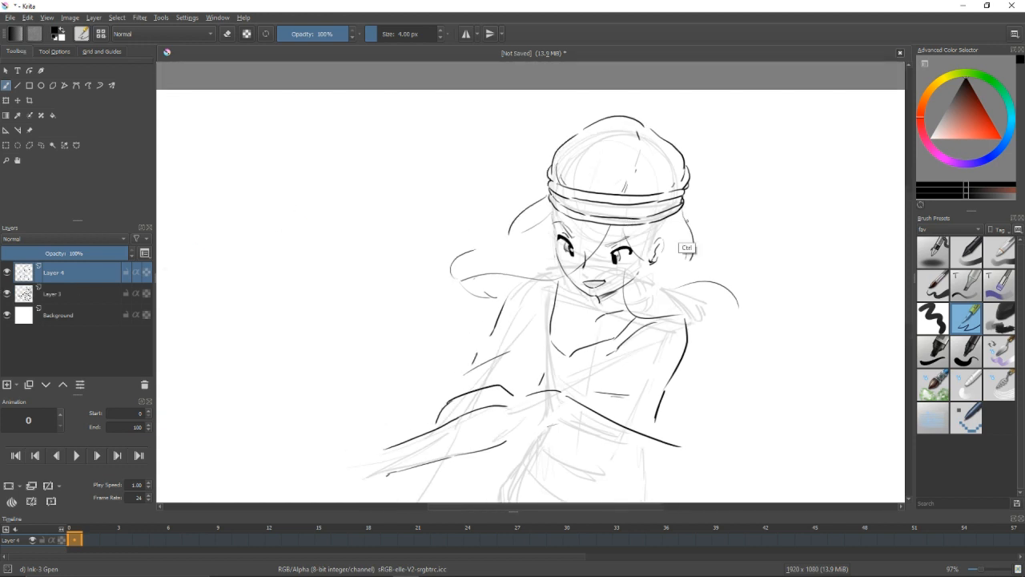
Draw a large hair lock sweeping outward to a pointed tip and curving down behind the ear-side shoulder.
mouse_move(691, 221)
mouse_down()
mouse_move(761, 211)
mouse_move(756, 231)
mouse_up()
key(ctrl+z)
mouse_move(756, 232)
mouse_down()
mouse_move(775, 297)
mouse_move(755, 311)
mouse_up()
drag(527, 199, 484, 242)
key(ctrl+z)
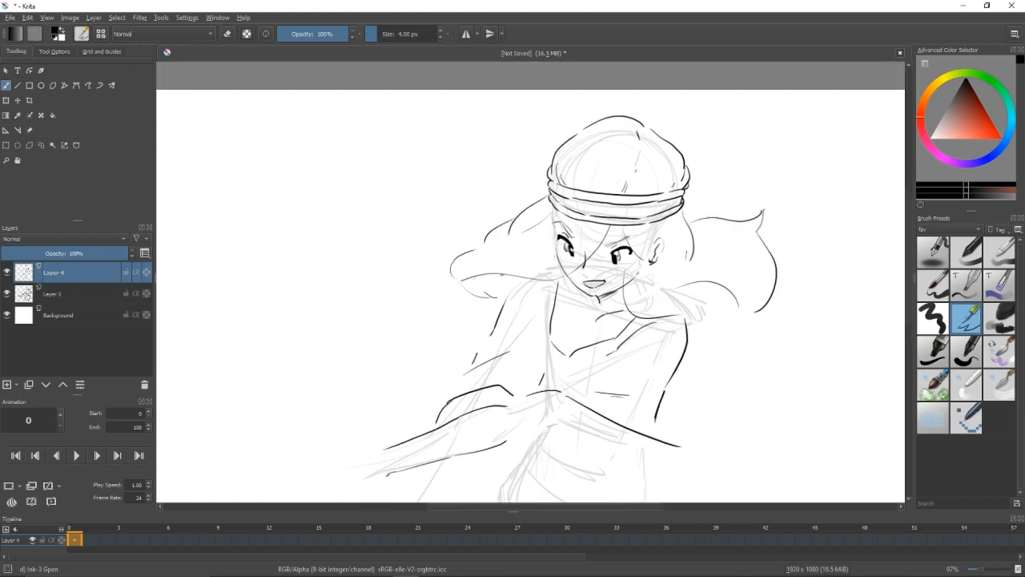
Draw the lower hair locks behind the shoulder, ending in pointed, curled tips.
mouse_move(491, 289)
mouse_down()
mouse_move(506, 274)
mouse_move(520, 286)
mouse_up()
key(ctrl+z)
drag(686, 205, 718, 217)
key(ctrl+z)
drag(684, 205, 707, 218)
key(ctrl+z)
mouse_move(688, 350)
mouse_down()
mouse_move(735, 346)
mouse_move(727, 352)
mouse_up()
mouse_move(725, 333)
mouse_down()
mouse_move(738, 363)
mouse_move(782, 341)
mouse_up()
drag(783, 342, 759, 311)
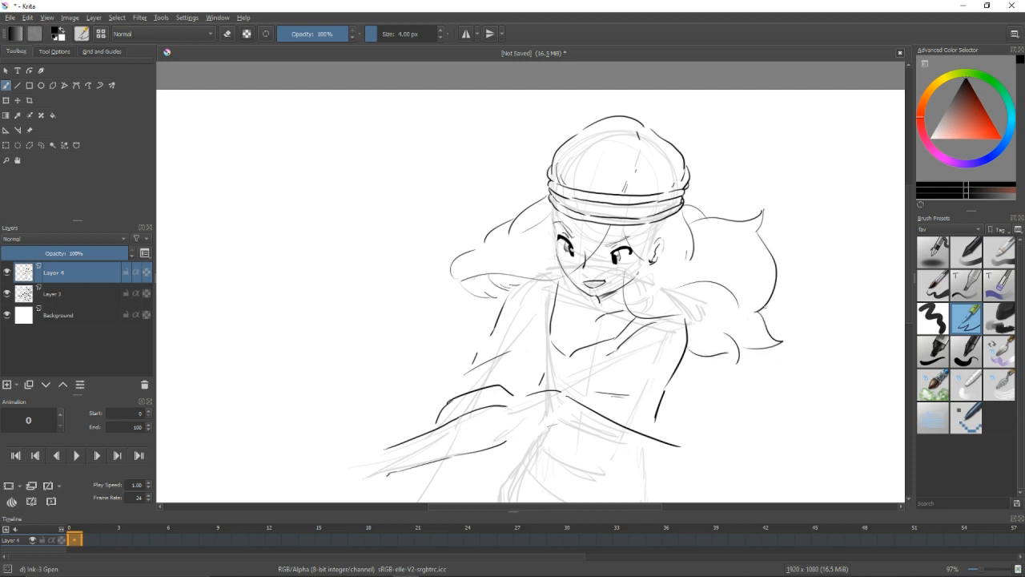
Add small split-strand strokes at the upper hair tip and erase the excess there.
mouse_move(779, 258)
mouse_down()
mouse_move(777, 206)
mouse_move(749, 235)
mouse_up()
drag(727, 211, 735, 201)
key(ctrl+z)
drag(735, 200, 741, 232)
key(slash)
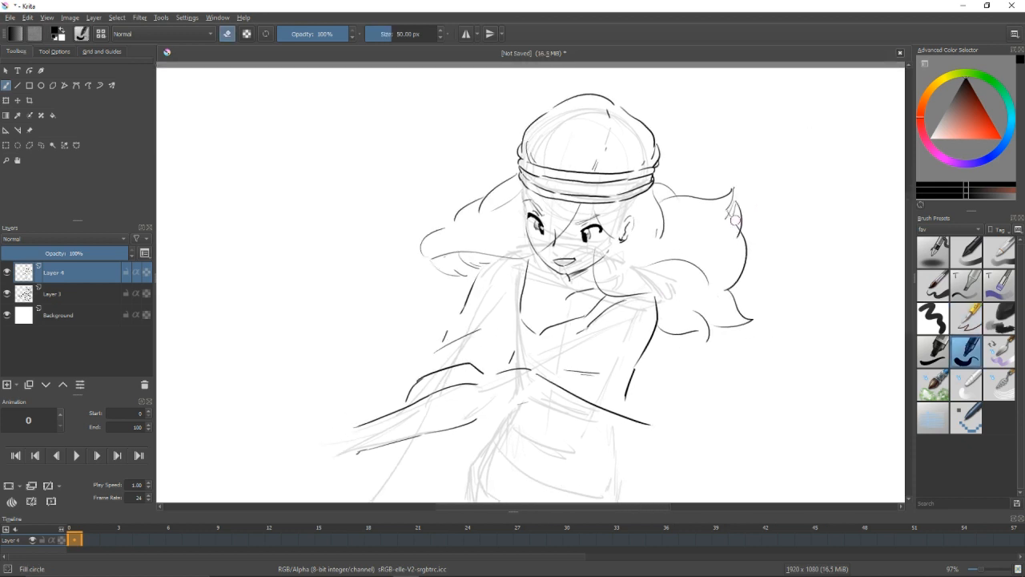
key(slash)
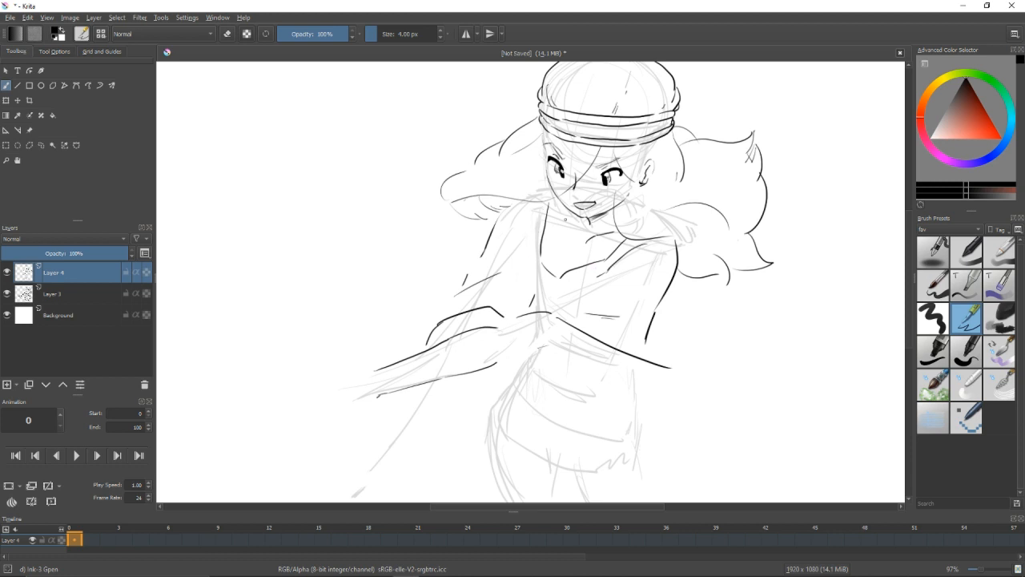
Redraw the torso's side contour and refine the neckline curve, undoing and erasing failed strokes.
drag(566, 220, 574, 242)
key(slash)
mouse_move(552, 281)
mouse_down()
mouse_move(564, 291)
mouse_move(535, 333)
mouse_up()
key(slash)
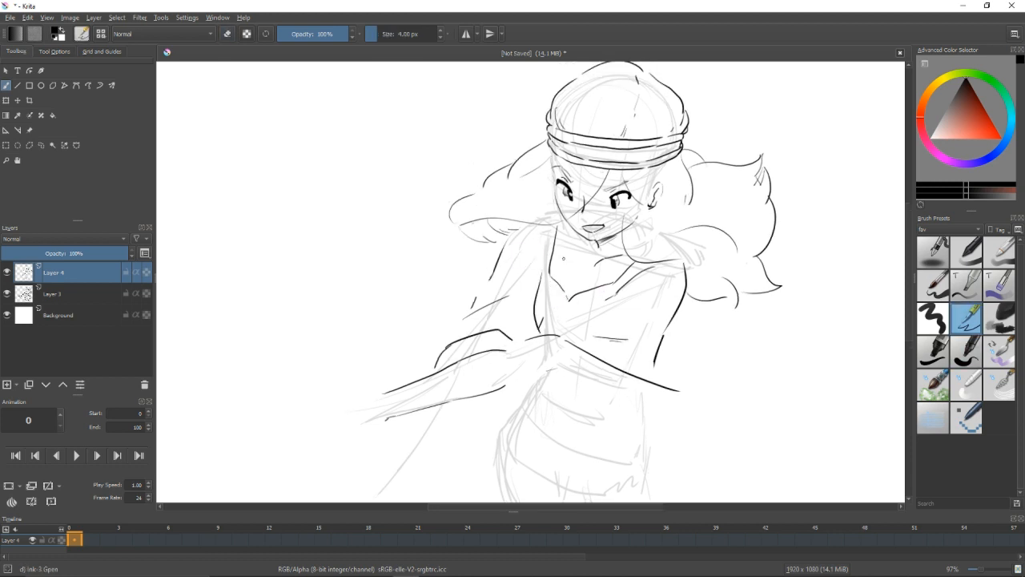
key(ctrl+z)
drag(542, 268, 538, 334)
key(ctrl+z)
key(ctrl+z)
key(slash)
drag(552, 255, 574, 293)
key(slash)
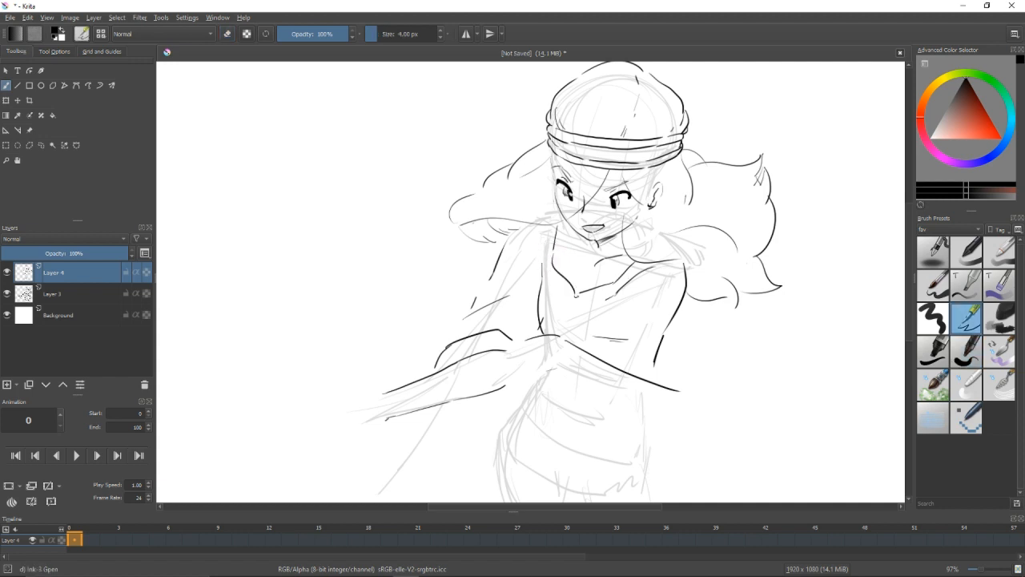
Erase overlapping chest lines and draw the fold lines of the top from the waist toward the elbow.
scroll(588, 312, down, 2)
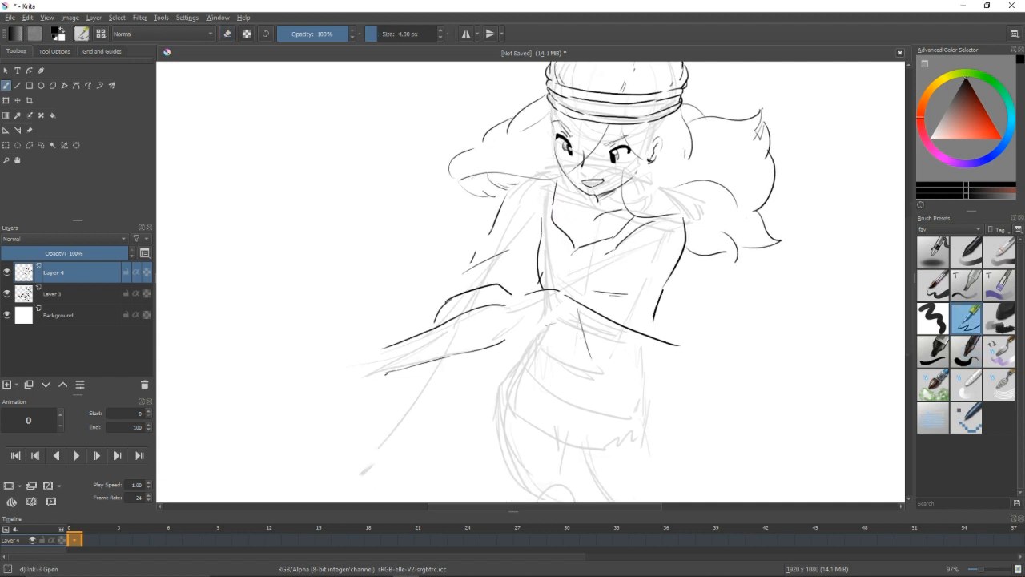
key(slash)
mouse_move(546, 265)
mouse_down()
mouse_move(542, 279)
mouse_move(580, 287)
mouse_move(664, 259)
mouse_up()
key(slash)
mouse_move(588, 288)
mouse_down()
mouse_move(656, 278)
mouse_move(643, 280)
mouse_up()
key(ctrl+z)
key(slash)
mouse_move(664, 322)
mouse_down()
mouse_move(672, 269)
mouse_move(681, 300)
mouse_move(718, 341)
mouse_move(666, 370)
mouse_up()
key(slash)
Draw the lower contour of the cloth wrapped around the waist, undoing failed strokes, and rework the forearm's underside.
drag(563, 330, 682, 367)
key(ctrl+z)
mouse_move(574, 329)
mouse_down()
mouse_move(646, 374)
mouse_move(593, 337)
mouse_move(610, 353)
mouse_up()
key(ctrl+z)
mouse_move(583, 326)
mouse_down()
mouse_move(607, 321)
mouse_move(645, 343)
mouse_up()
key(ctrl+z)
drag(559, 367, 439, 400)
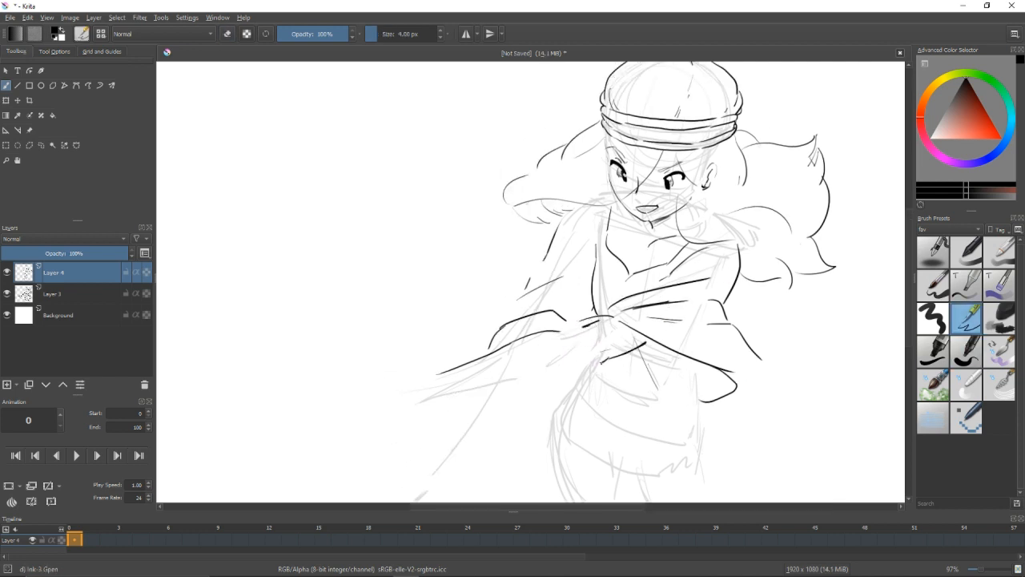
Touch up the waist knot and add a short vertical stroke below the cloth's pointed corner.
mouse_move(559, 333)
mouse_down()
mouse_move(445, 377)
mouse_move(568, 333)
mouse_up()
mouse_move(691, 377)
mouse_down()
mouse_move(652, 344)
mouse_move(627, 345)
mouse_up()
drag(524, 337, 509, 355)
drag(646, 373, 634, 330)
drag(639, 329, 639, 353)
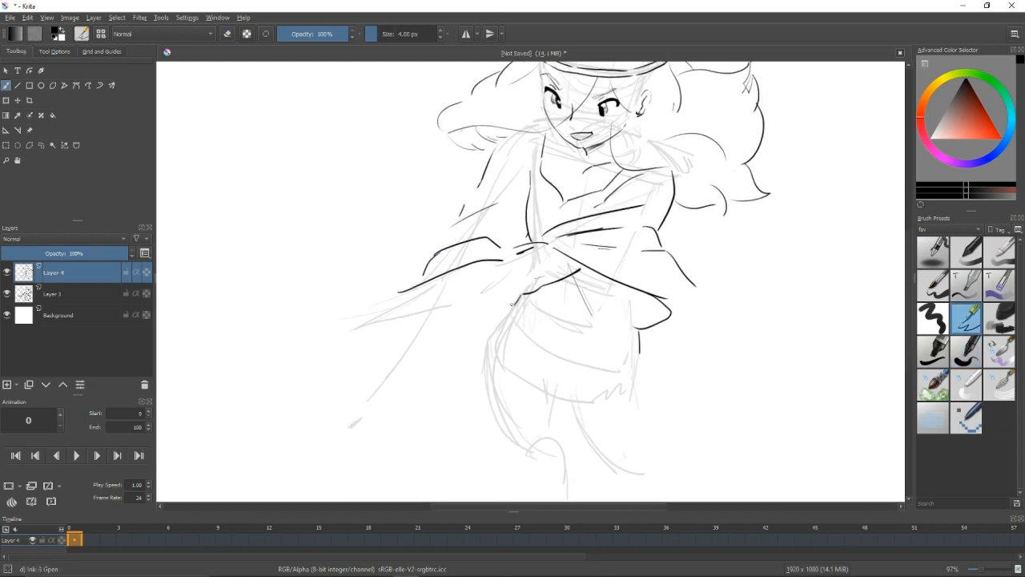
Draw the curved outer contour of the hip and thigh below the extended arm, undoing failed strokes.
drag(513, 304, 481, 370)
drag(495, 338, 479, 387)
key(ctrl+z)
key(ctrl+z)
key(ctrl+z)
mouse_move(501, 318)
mouse_down()
mouse_move(491, 397)
mouse_move(565, 453)
mouse_up()
drag(649, 360, 636, 318)
key(ctrl+z)
drag(484, 383, 546, 418)
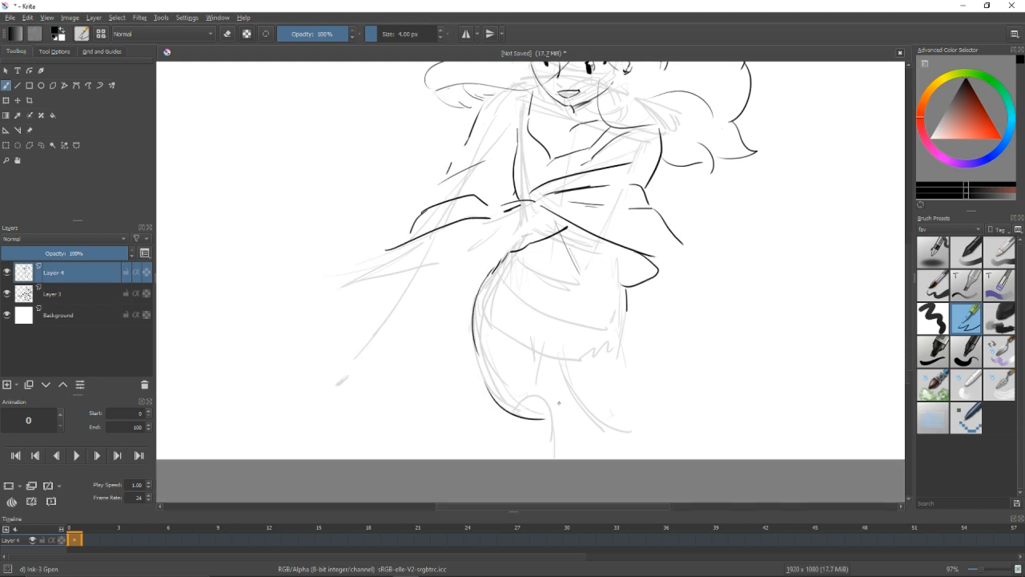
Draw the inner leg line curving into the bottom edge of the clothing, replacing the first attempt.
drag(536, 384, 573, 430)
mouse_move(571, 429)
mouse_down()
mouse_move(626, 439)
mouse_move(685, 414)
mouse_up()
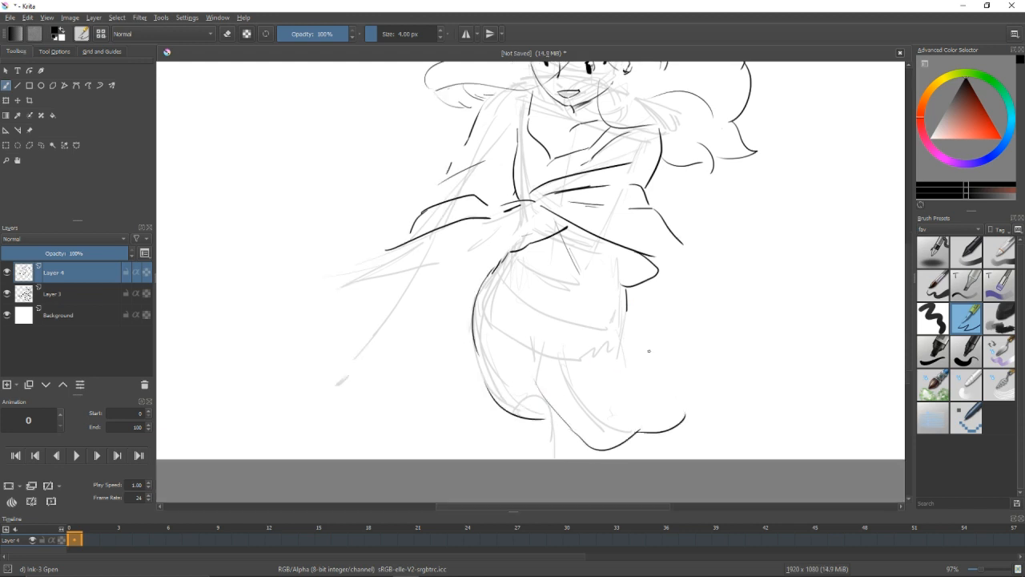
key(ctrl+z)
key(ctrl+z)
drag(575, 430, 627, 433)
drag(627, 430, 669, 426)
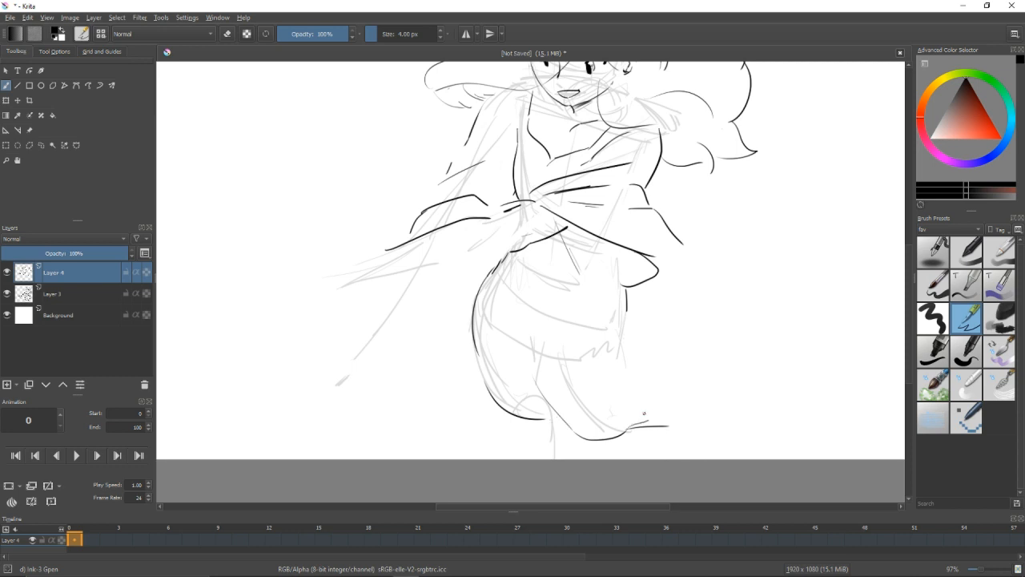
Erase the end of the bottom edge and draw a wide rounded contour on the opposite side of the hips.
drag(747, 261, 744, 249)
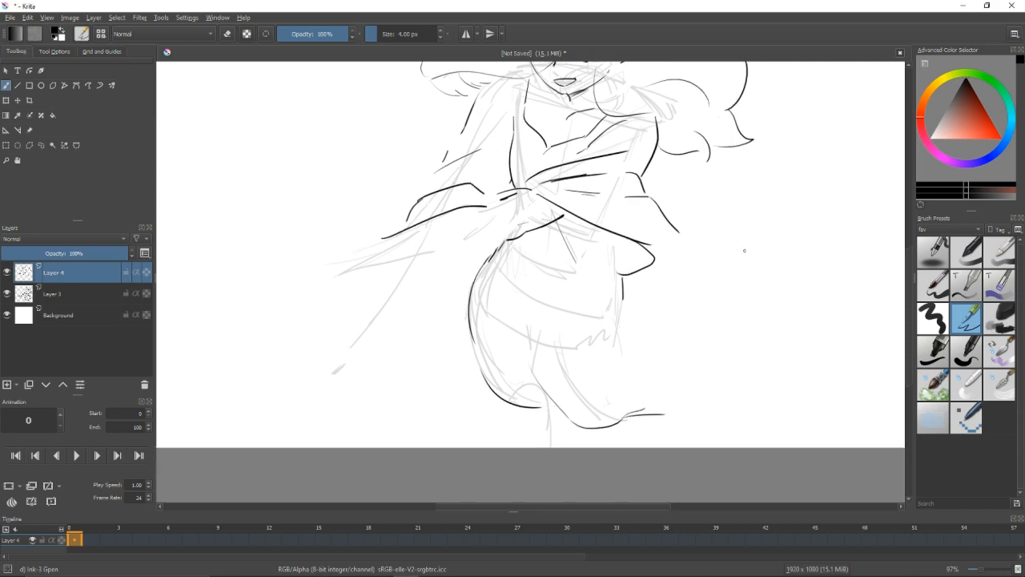
key(slash)
mouse_move(663, 415)
mouse_down()
mouse_move(633, 416)
mouse_move(678, 348)
mouse_move(681, 395)
mouse_up()
key(slash)
key(ctrl+z)
mouse_move(645, 323)
mouse_down()
mouse_move(690, 407)
mouse_move(659, 441)
mouse_up()
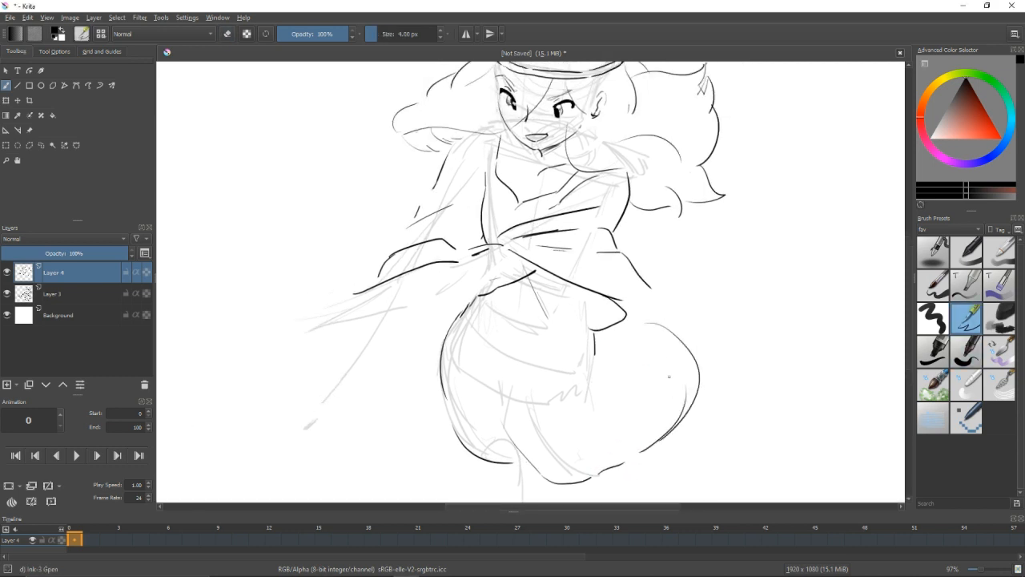
drag(657, 343, 775, 343)
With the sketch layer hidden, erase the lines overlapping at the hip and redraw the extended forearm's underside.
click(8, 294)
drag(631, 379, 623, 420)
key(slash)
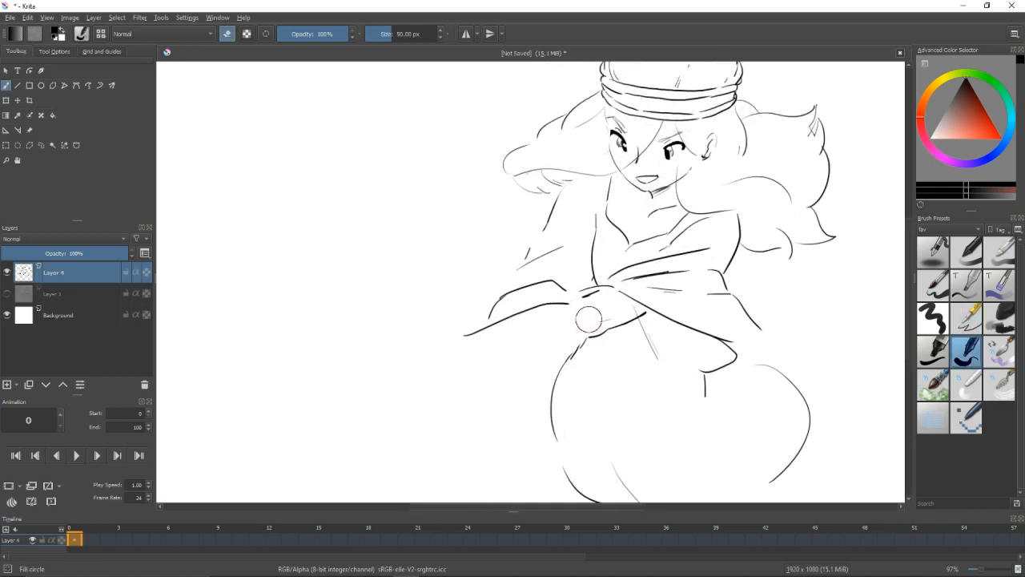
key(slash)
key(slash)
mouse_move(587, 331)
mouse_down()
mouse_move(551, 275)
mouse_move(539, 283)
mouse_up()
drag(473, 360, 586, 343)
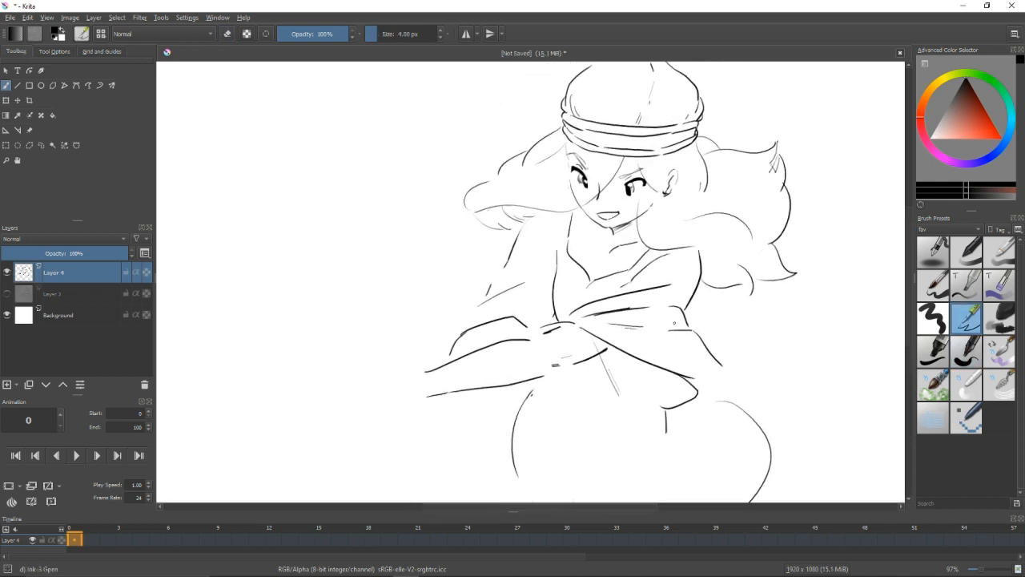
click(7, 293)
key(ctrl+z)
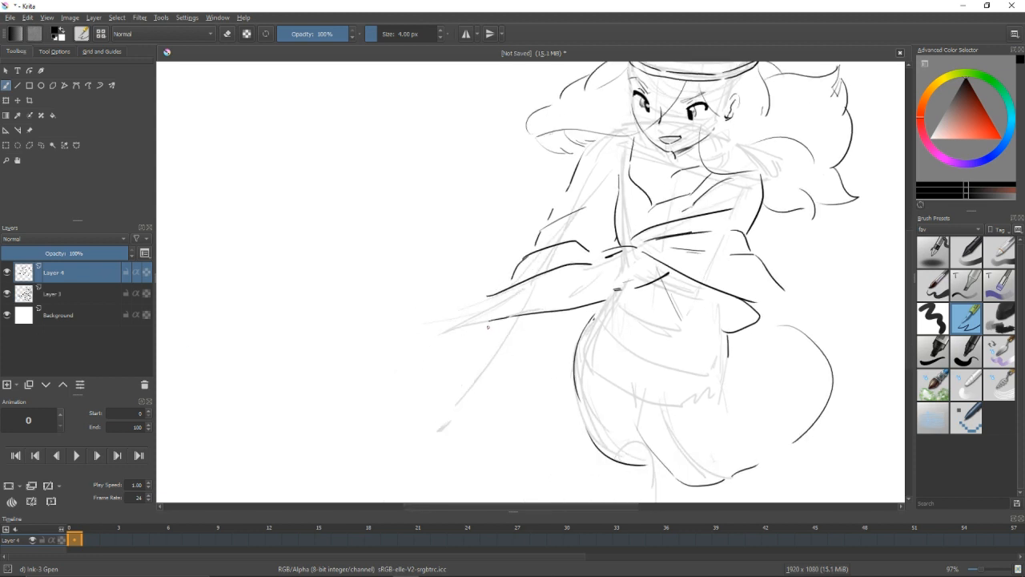
Draw both edges of the second forearm reaching down below the extended arm, undoing the failed attempts.
drag(490, 322, 456, 395)
drag(512, 351, 474, 406)
key(ctrl+z)
key(ctrl+z)
mouse_move(536, 317)
mouse_down()
mouse_move(473, 412)
mouse_move(505, 367)
mouse_up()
drag(516, 357, 474, 412)
drag(623, 291, 628, 315)
key(ctrl+z)
key(ctrl+z)
key(ctrl+z)
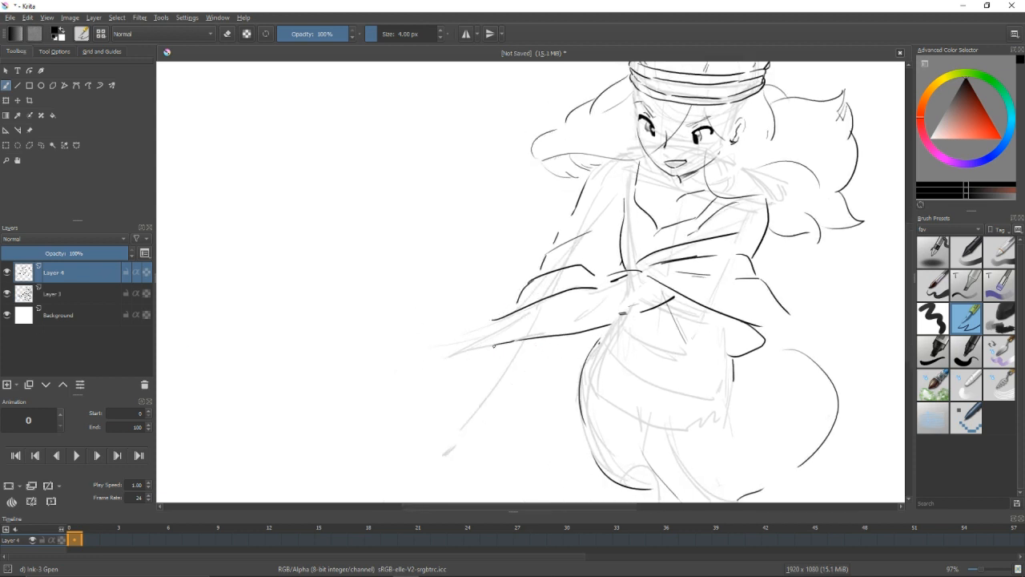
mouse_move(493, 345)
mouse_down()
mouse_move(466, 402)
mouse_move(489, 416)
mouse_up()
drag(540, 340, 504, 388)
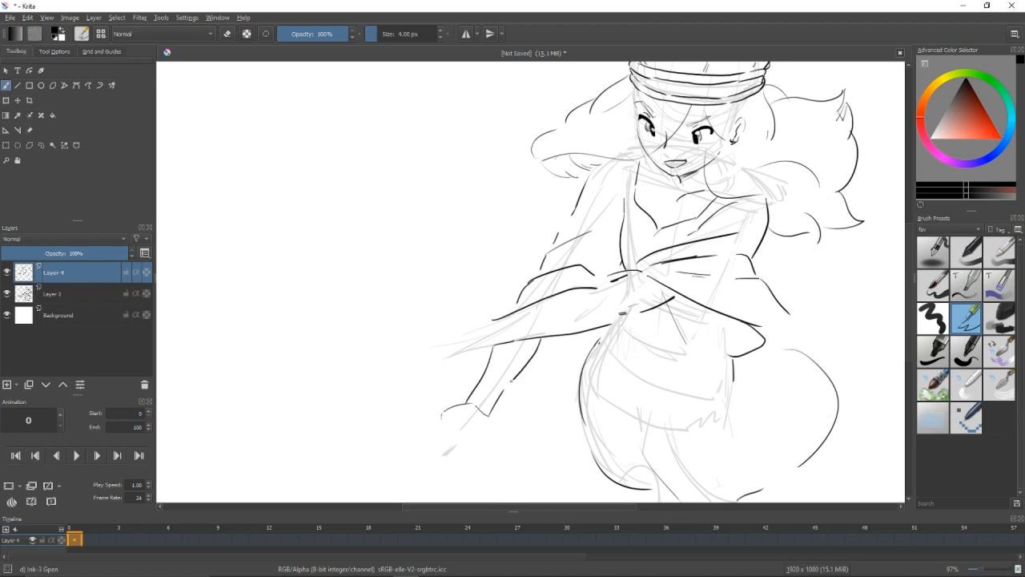
Draw the extended arm's open hand with its fingers, undoing and redrawing failed finger strokes.
mouse_move(464, 360)
mouse_down()
mouse_move(542, 366)
mouse_move(566, 345)
mouse_move(506, 329)
mouse_up()
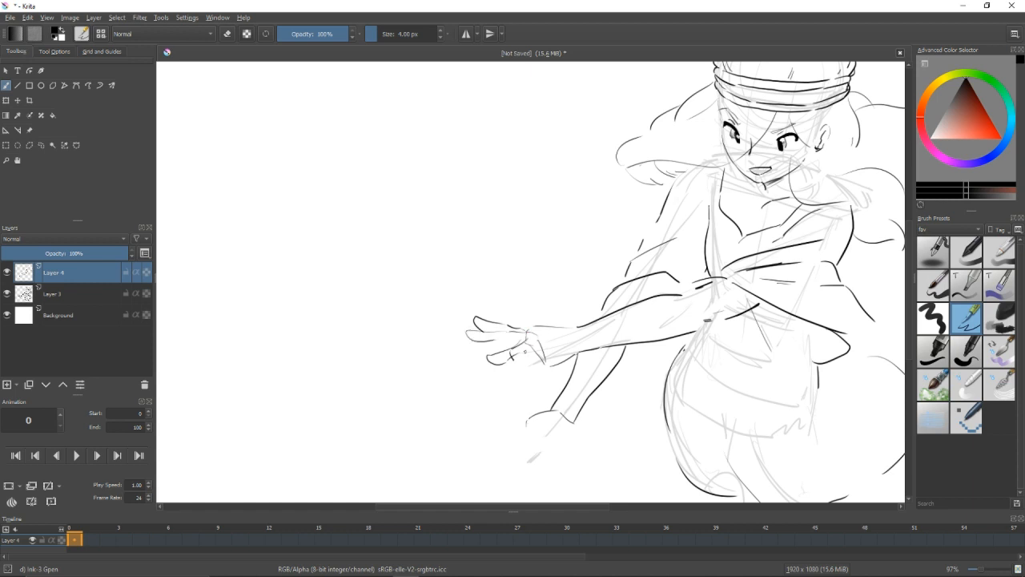
key(ctrl+z)
key(ctrl+z)
mouse_move(519, 353)
mouse_down()
mouse_move(512, 363)
mouse_move(547, 353)
mouse_up()
drag(651, 307, 609, 300)
drag(493, 319, 468, 319)
drag(466, 319, 503, 326)
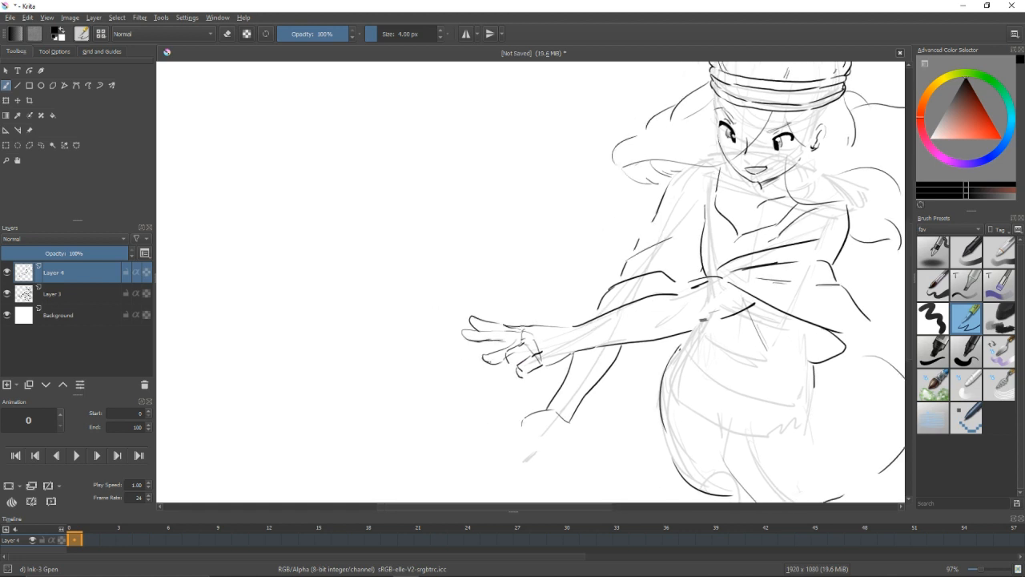
Clean up the finger lines and draw a two-line bracelet around the extended arm's wrist.
key(slash)
mouse_move(489, 364)
mouse_down()
mouse_move(500, 358)
mouse_move(479, 371)
mouse_move(494, 363)
mouse_move(484, 350)
mouse_move(496, 359)
mouse_up()
key(slash)
key(slash)
key(slash)
key(slash)
key(slash)
mouse_move(571, 315)
mouse_down()
mouse_move(550, 320)
mouse_move(599, 372)
mouse_up()
drag(544, 324, 588, 370)
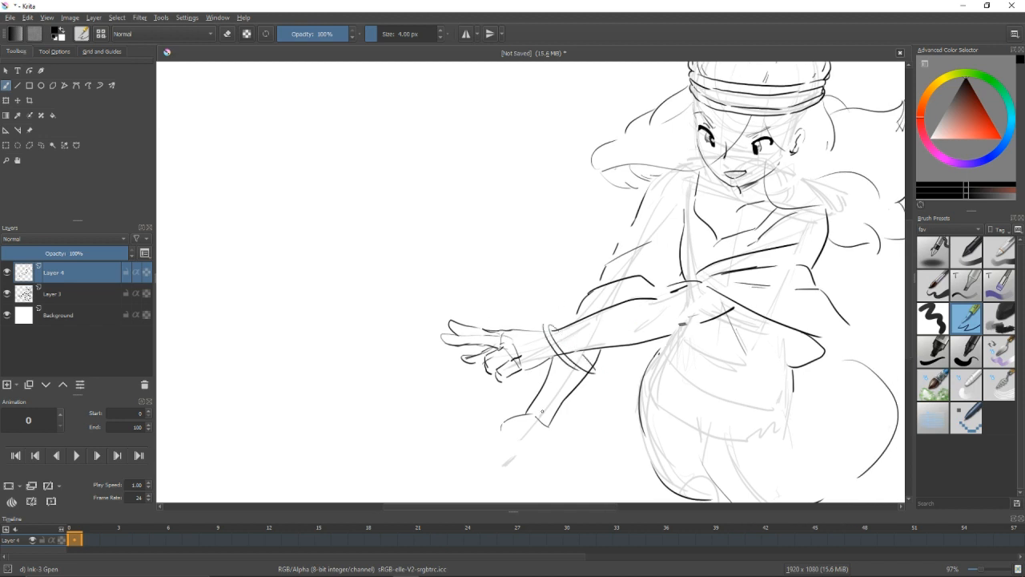
Draw stacked curved bangles around the lower forearm's wrist, undoing the strokes that fail.
key(ctrl+z)
drag(524, 409, 563, 419)
mouse_move(520, 407)
mouse_down()
mouse_move(567, 417)
mouse_move(535, 397)
mouse_move(556, 392)
mouse_up()
key(ctrl+z)
mouse_move(498, 395)
mouse_down()
mouse_move(551, 391)
mouse_move(547, 400)
mouse_up()
drag(492, 401, 546, 400)
drag(553, 384, 533, 409)
key(ctrl+z)
key(ctrl+z)
Draw a wider second band around the extended forearm behind the bracelet, redrawing failed strokes, and check the figure in mirrored view.
drag(504, 330, 536, 374)
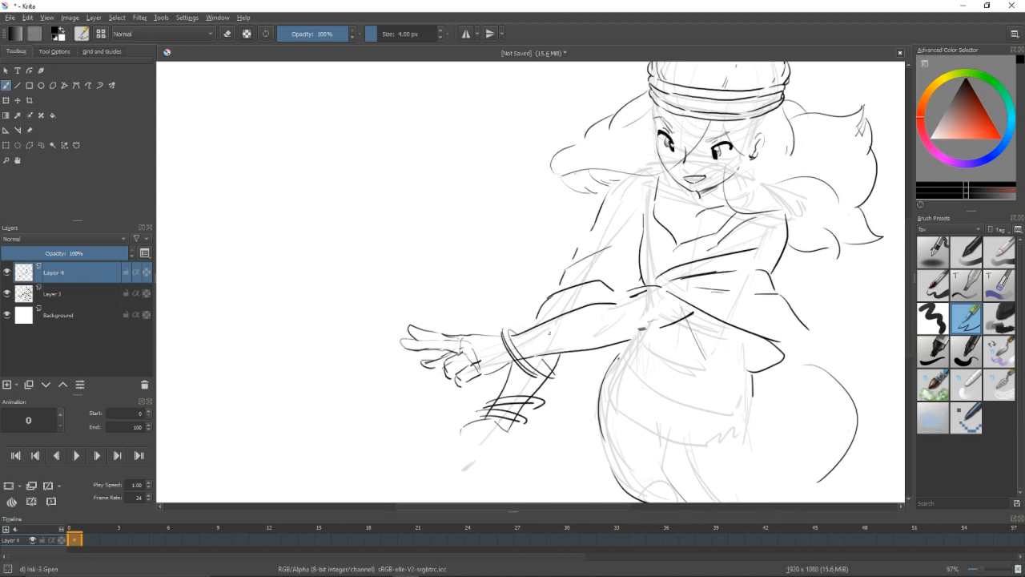
mouse_move(535, 320)
mouse_down()
mouse_move(553, 361)
mouse_move(562, 358)
mouse_up()
key(ctrl+z)
key(ctrl+z)
drag(535, 321, 560, 352)
mouse_move(720, 391)
mouse_down()
mouse_move(648, 390)
mouse_move(710, 376)
mouse_move(718, 348)
mouse_up()
key(m)
key(m)
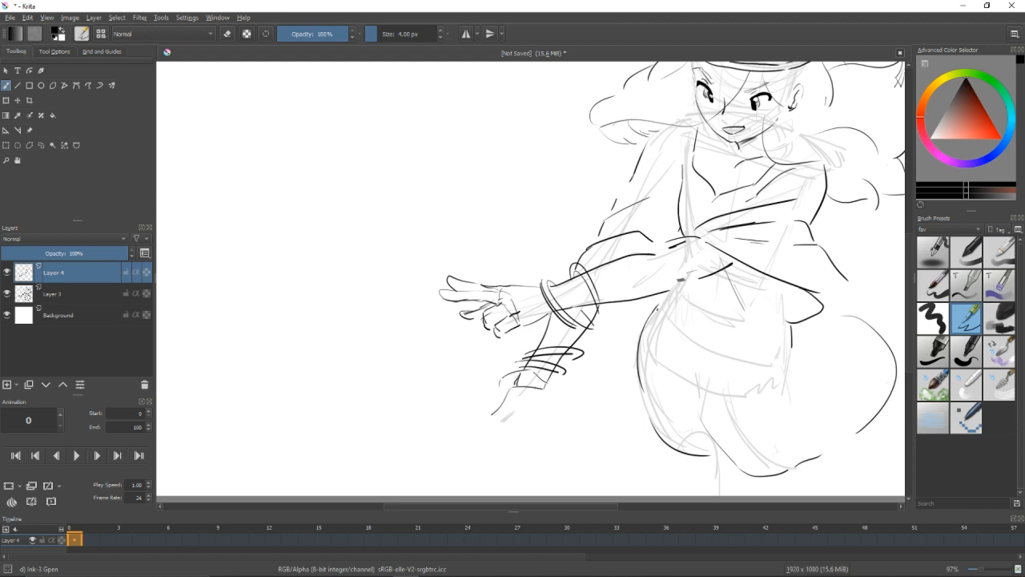
Draw the lower hand's wrist, sides and knuckle line, erasing strokes that do not fit.
drag(490, 417, 516, 415)
drag(538, 394, 541, 429)
drag(509, 392, 492, 418)
mouse_move(543, 390)
mouse_down()
mouse_move(551, 409)
mouse_move(502, 428)
mouse_up()
mouse_move(513, 424)
mouse_down()
mouse_move(493, 373)
mouse_move(489, 388)
mouse_up()
key(slash)
mouse_move(482, 360)
mouse_down()
mouse_move(477, 394)
mouse_move(530, 379)
mouse_up()
key(slash)
Add diagonal fold lines to both sides of the baggy trousers and draw the underside of the hanging sash.
mouse_move(661, 325)
mouse_down()
mouse_move(579, 366)
mouse_move(484, 346)
mouse_up()
drag(483, 391, 510, 420)
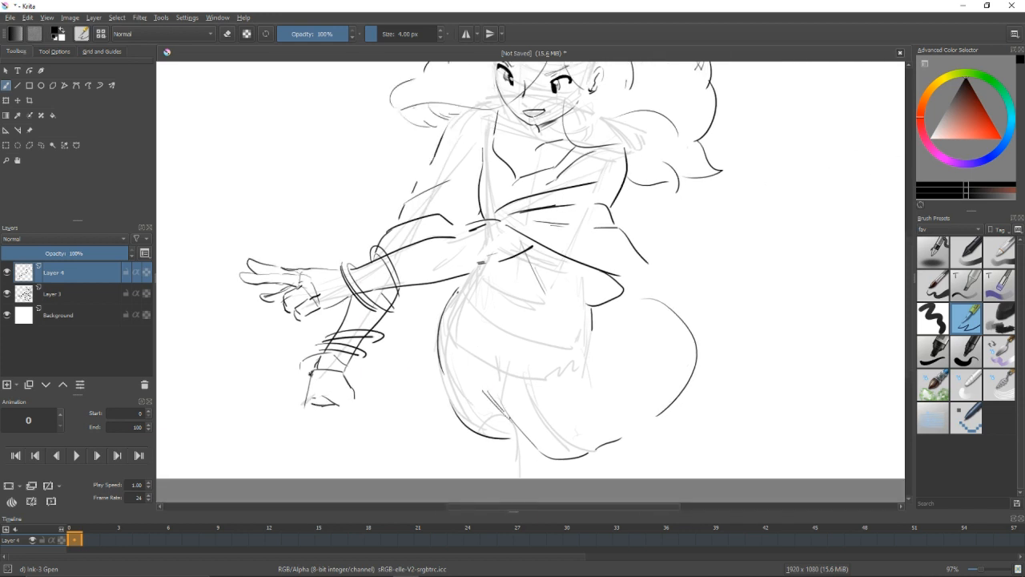
drag(646, 366, 616, 412)
drag(639, 390, 627, 405)
drag(648, 287, 594, 311)
Draw the lower edge and rounded cuff of the loose sleeve above the extended arm, undoing the failed stroke.
drag(449, 232, 531, 275)
mouse_move(479, 253)
mouse_down()
mouse_move(446, 280)
mouse_move(468, 278)
mouse_up()
key(ctrl+z)
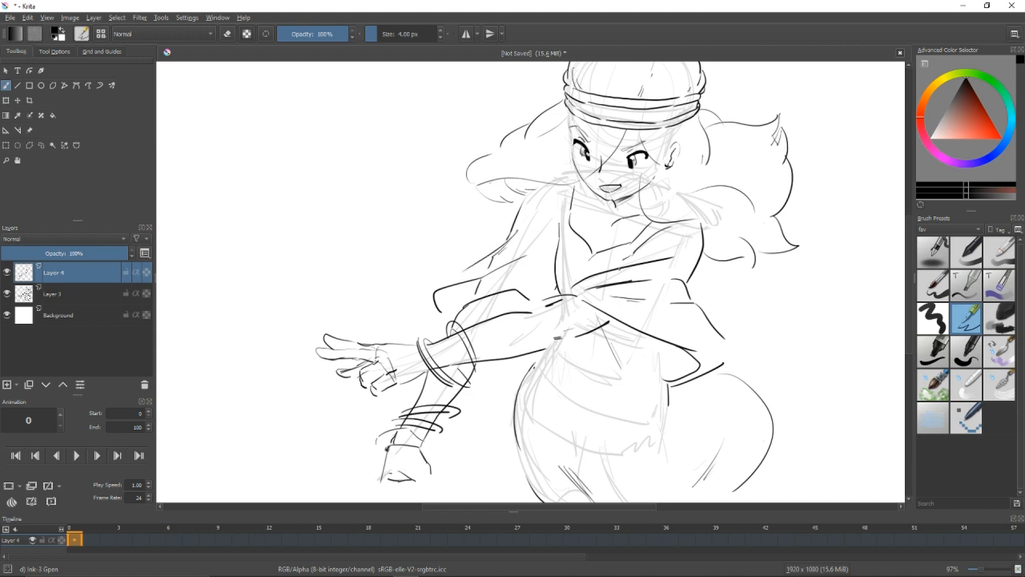
drag(505, 244, 447, 198)
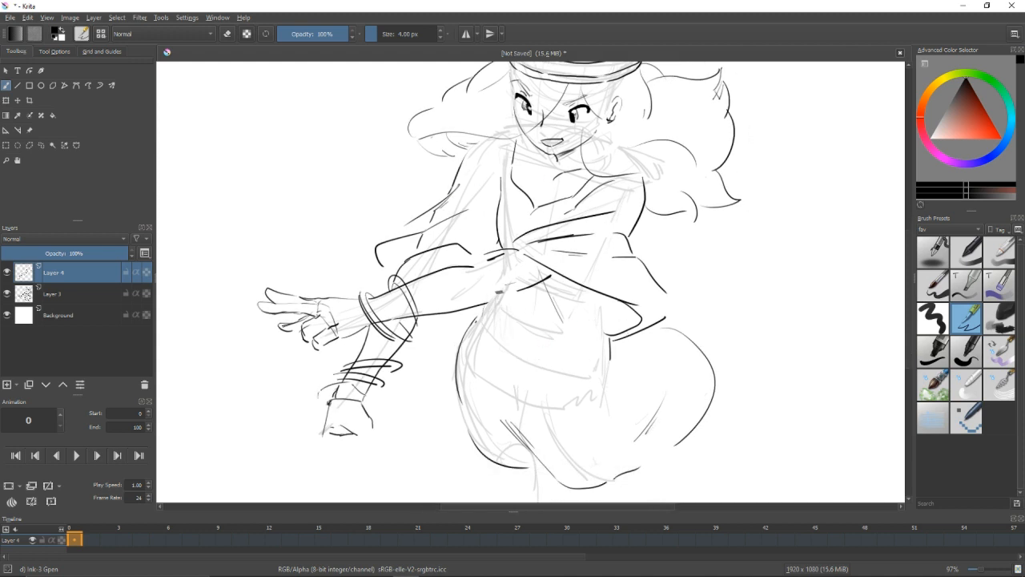
Draw the first leg's lines coming out below the baggy trousers and clean up the overlap at the hem.
drag(497, 481, 474, 345)
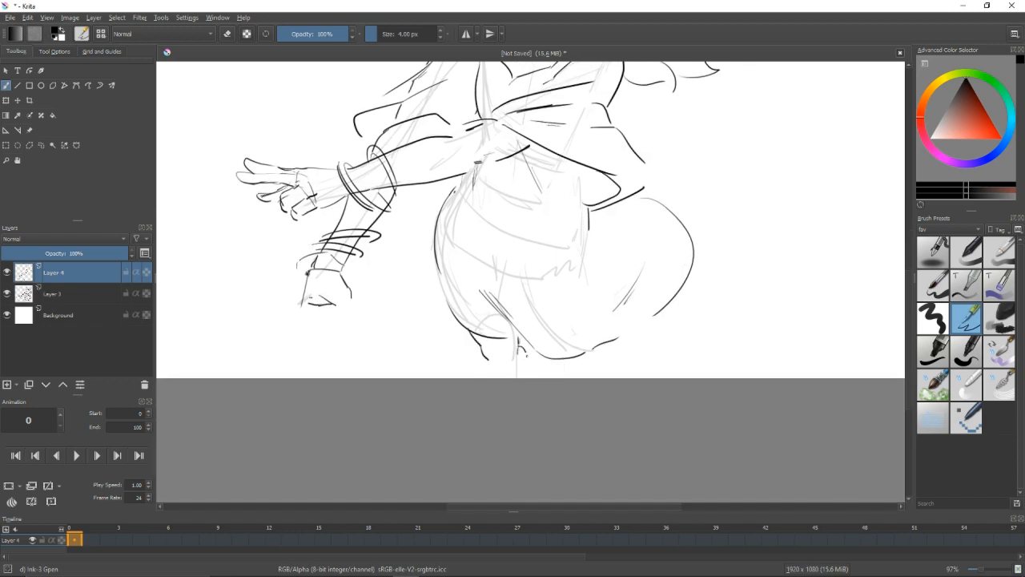
mouse_move(527, 355)
mouse_down()
mouse_move(531, 377)
mouse_move(500, 370)
mouse_up()
mouse_move(498, 370)
mouse_down()
mouse_move(504, 420)
mouse_move(480, 462)
mouse_move(455, 434)
mouse_up()
key(/)
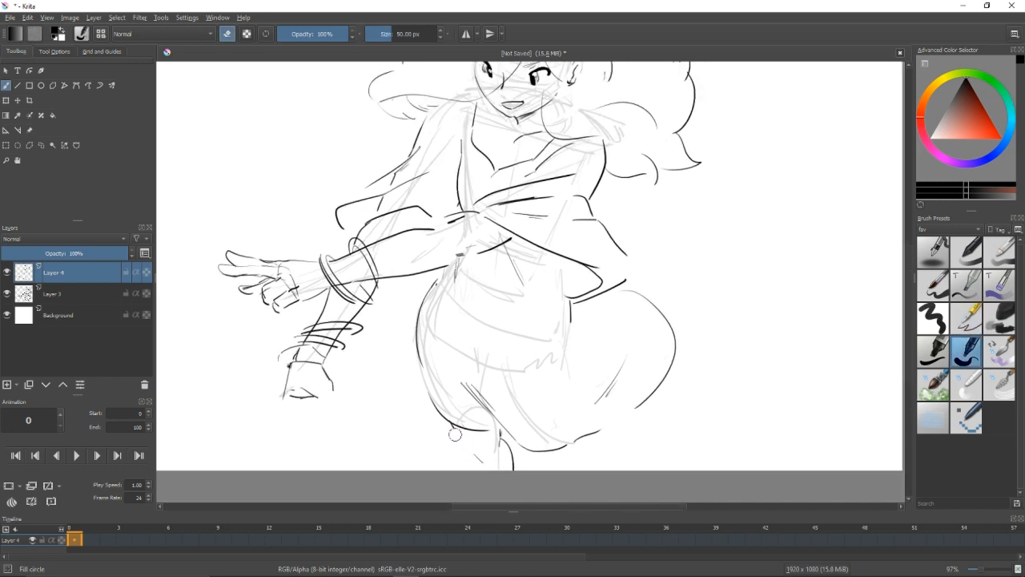
key(/)
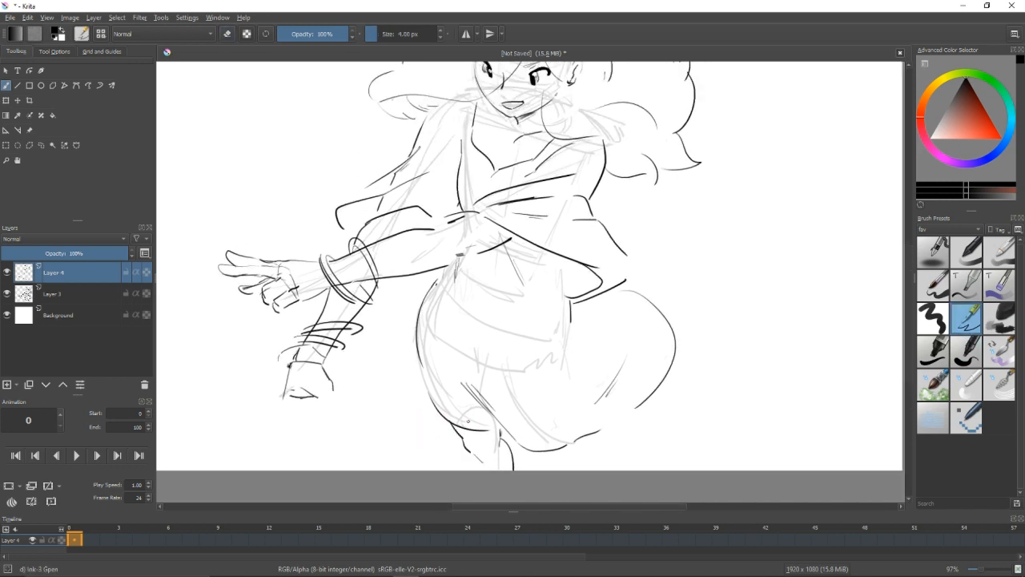
key(ctrl+t)
drag(506, 455, 506, 432)
key(b)
key(/)
key(/)
Draw both edges of the second leg below the trousers' hem, undoing and redrawing failed strokes.
mouse_move(558, 450)
mouse_down()
mouse_move(539, 453)
mouse_move(535, 473)
mouse_up()
key(ctrl+z)
mouse_move(532, 453)
mouse_down()
mouse_move(542, 473)
mouse_move(562, 473)
mouse_up()
key(ctrl+z)
drag(567, 439, 568, 473)
drag(600, 369, 601, 408)
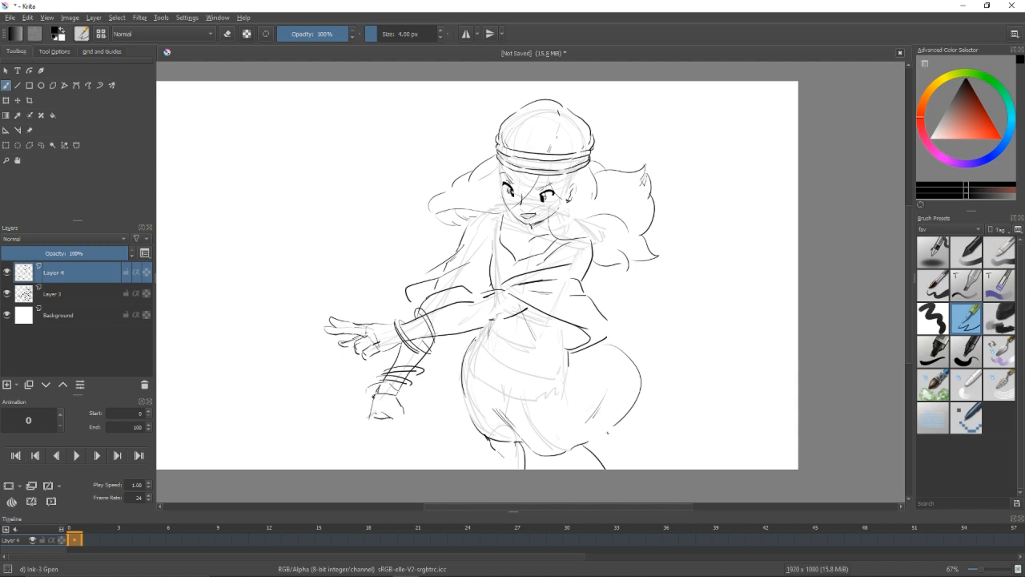
drag(607, 433, 623, 470)
key(ctrl+z)
drag(607, 430, 623, 470)
key(ctrl+z)
Erase the trousers' rear contour and try a fuller rounded one with a small cloth puff above it.
key(/)
drag(569, 355, 567, 365)
key(/)
mouse_move(520, 321)
mouse_down()
mouse_move(573, 348)
mouse_move(630, 352)
mouse_up()
key(ctrl+z)
drag(609, 321, 641, 386)
key(/)
key(/)
mouse_move(485, 404)
mouse_down()
mouse_move(522, 437)
mouse_move(569, 433)
mouse_up()
key(/)
drag(640, 389, 615, 347)
Erase the rounded rear contour, draw folds under the sash and redraw the trousers' lower rear bulge.
key(/)
drag(588, 294, 610, 307)
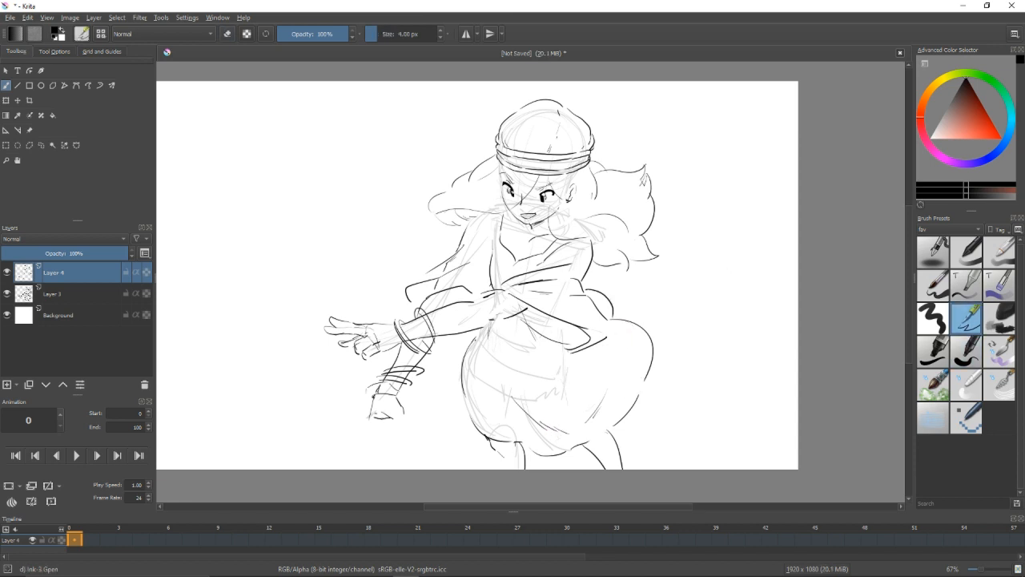
key(/)
drag(650, 363, 615, 314)
key(/)
drag(569, 358, 621, 347)
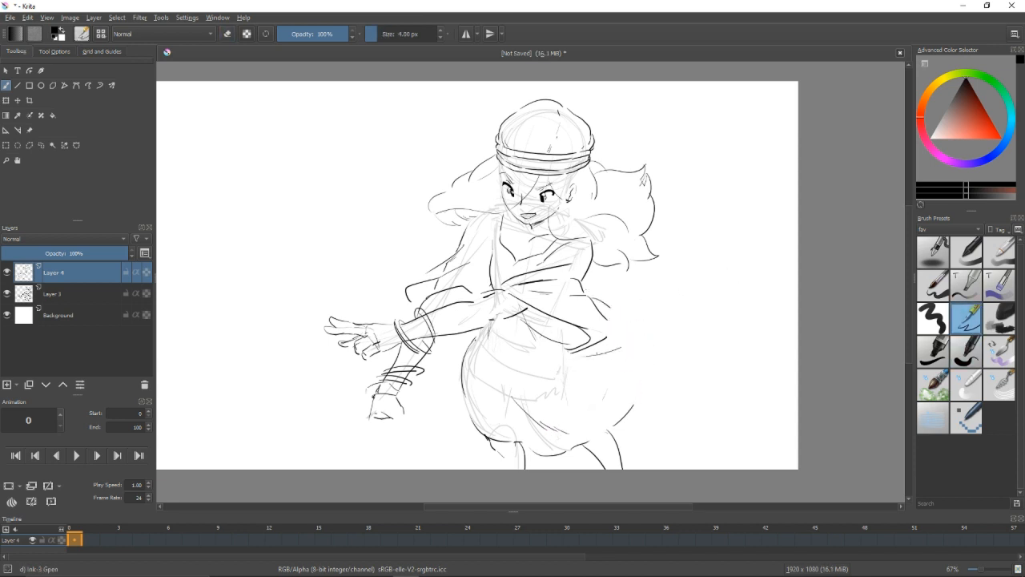
Draw a wide billowing lobe at the back of the trousers with its top and bottom edges, erasing overlapping lines.
key(/)
drag(639, 394, 607, 430)
key(/)
drag(623, 327, 674, 362)
drag(613, 324, 665, 330)
drag(610, 324, 666, 331)
key(ctrl+z)
mouse_move(655, 378)
mouse_down()
mouse_move(592, 387)
mouse_move(611, 387)
mouse_move(611, 421)
mouse_move(612, 413)
mouse_up()
key(/)
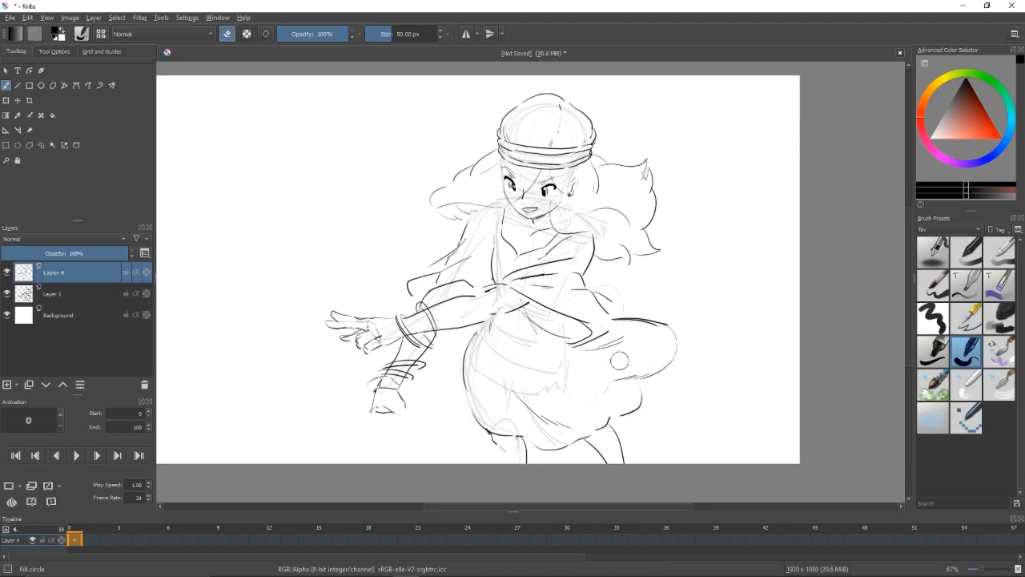
key(/)
drag(558, 323, 634, 314)
Draw the lower hand's knuckle line and downward-pointing fingers, erasing the stray bits.
scroll(488, 369, up, 1)
drag(466, 391, 465, 416)
drag(439, 415, 465, 414)
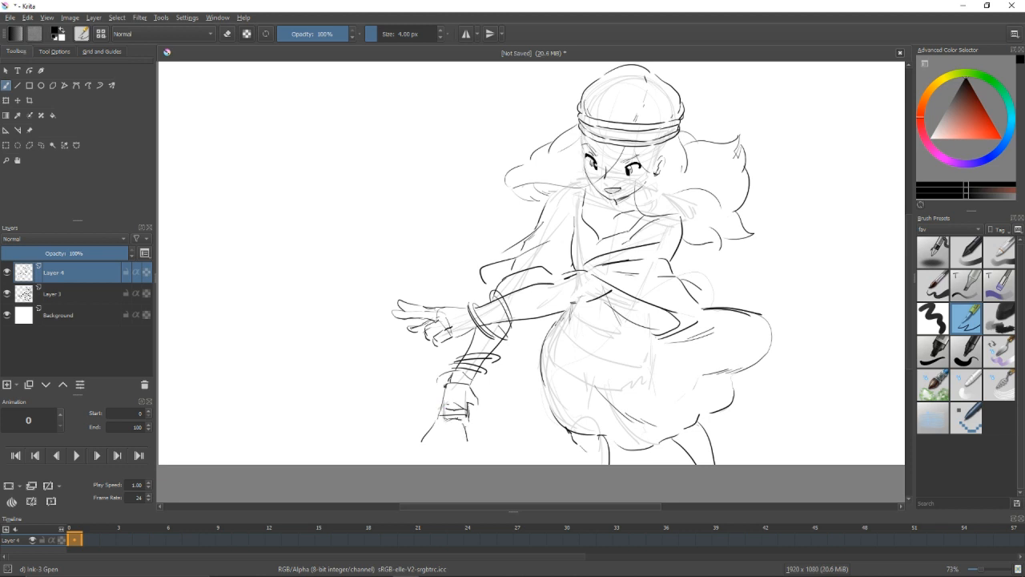
key(/)
mouse_move(427, 437)
mouse_down()
mouse_move(421, 443)
mouse_move(435, 433)
mouse_up()
key(/)
Select the lower hand's fingers with a freehand outline and shift them slightly upward.
scroll(525, 391, up, 1)
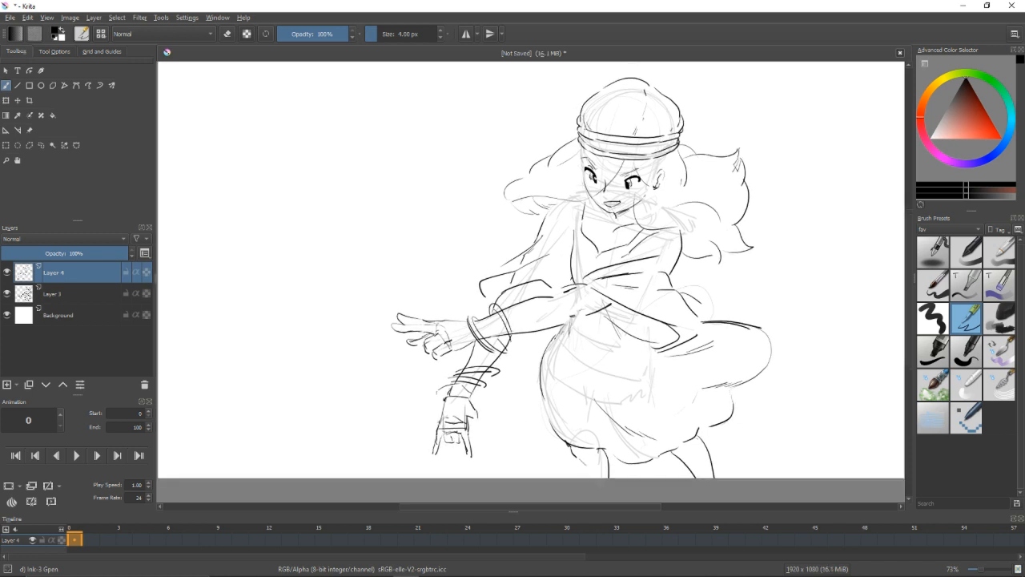
key(ctrl+t)
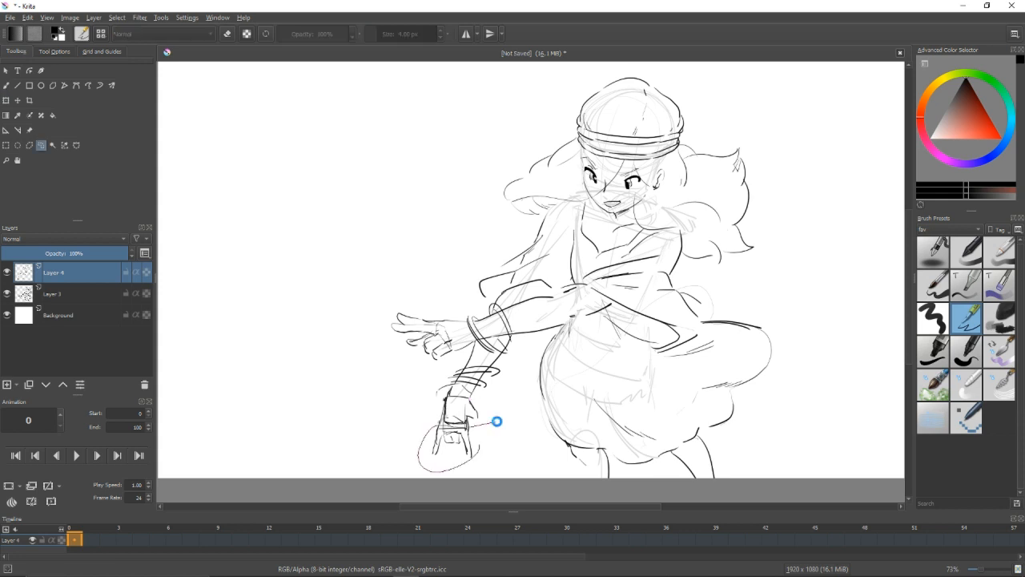
key(b)
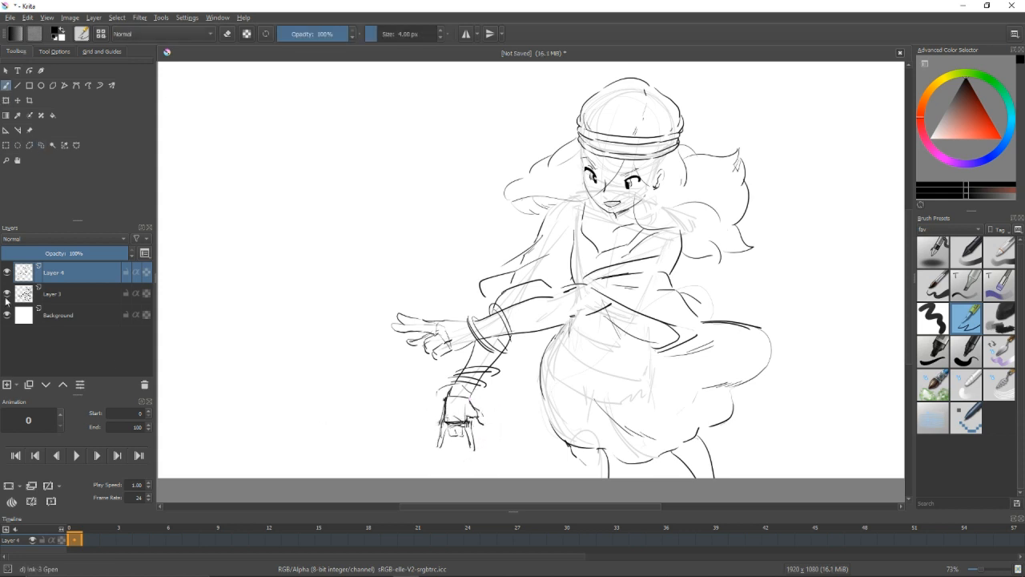
Hide Layer 3, touch up the lines around the waist and sash, and erase stray marks there.
click(7, 296)
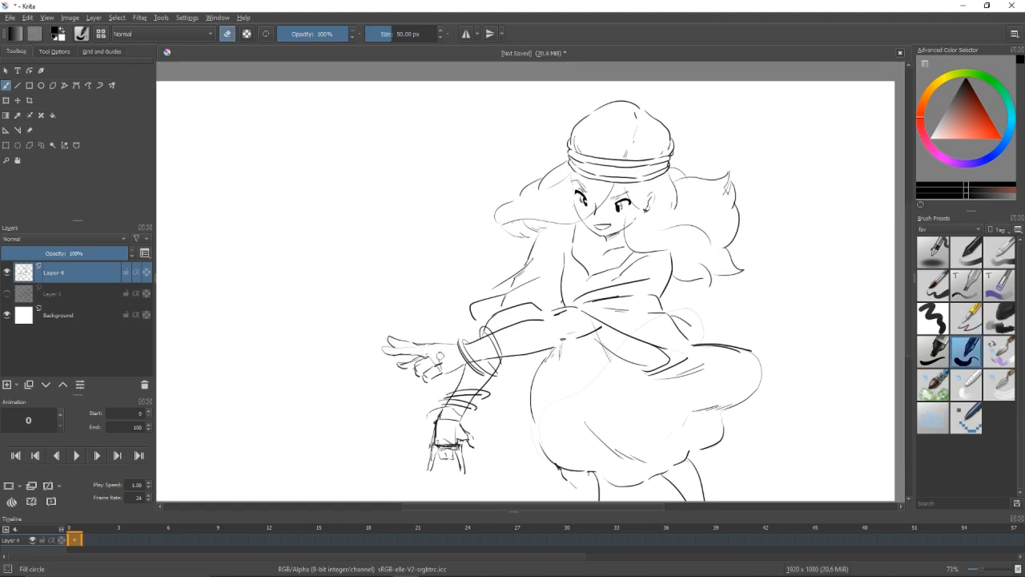
key(slash)
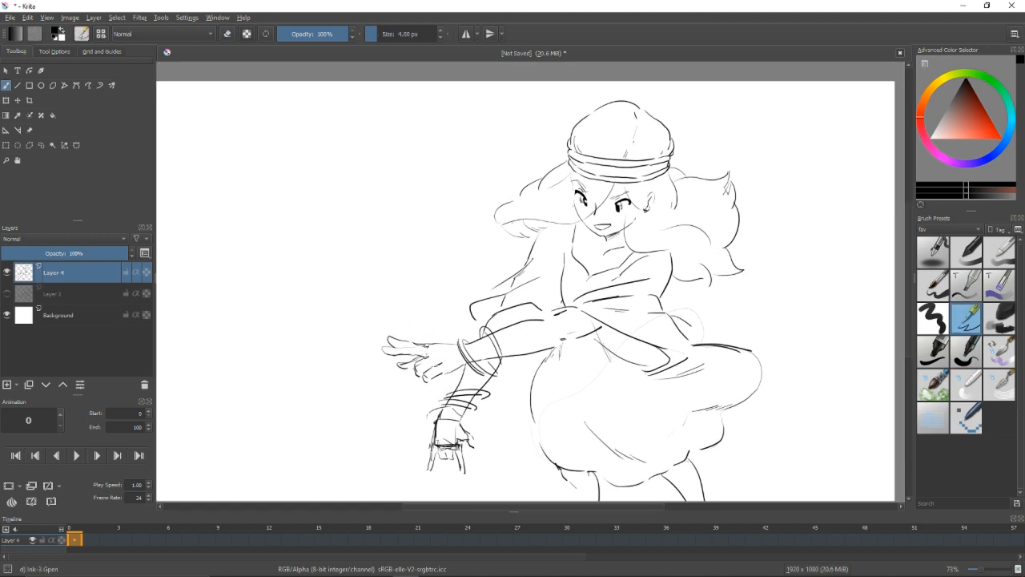
drag(560, 344, 583, 335)
mouse_move(633, 346)
mouse_down()
mouse_move(571, 346)
mouse_move(556, 333)
mouse_up()
key(slash)
drag(630, 281, 631, 290)
key(slash)
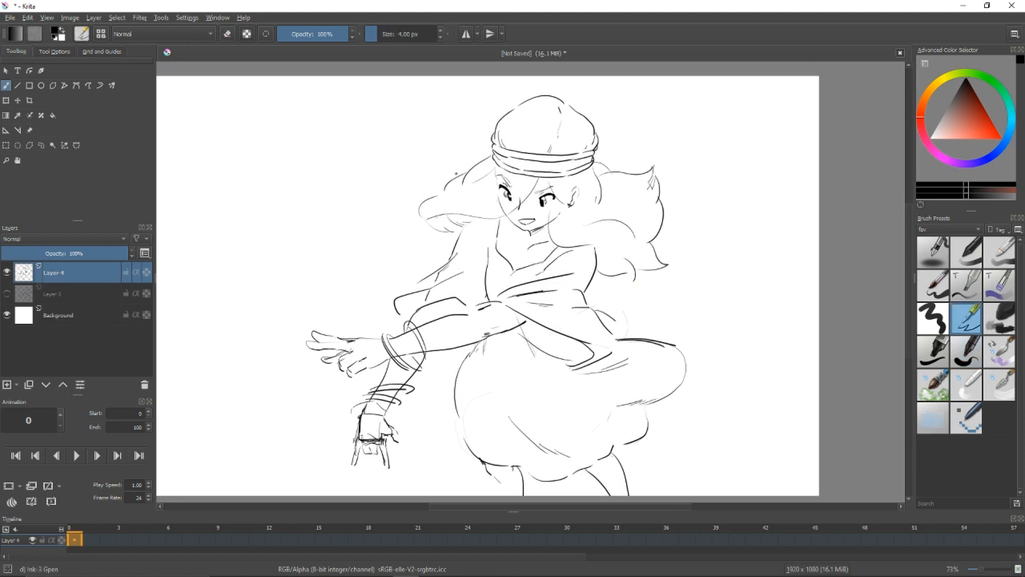
Draw pointed hair tufts sticking out from behind the hat on both sides of the head.
key(slash)
key(slash)
mouse_move(443, 190)
mouse_down()
mouse_move(489, 142)
mouse_move(488, 157)
mouse_move(481, 151)
mouse_up()
key(ctrl+z)
drag(641, 138, 602, 144)
key(slash)
key(slash)
drag(577, 241, 584, 329)
drag(530, 320, 530, 272)
drag(476, 255, 496, 242)
drag(387, 297, 412, 283)
drag(448, 304, 455, 273)
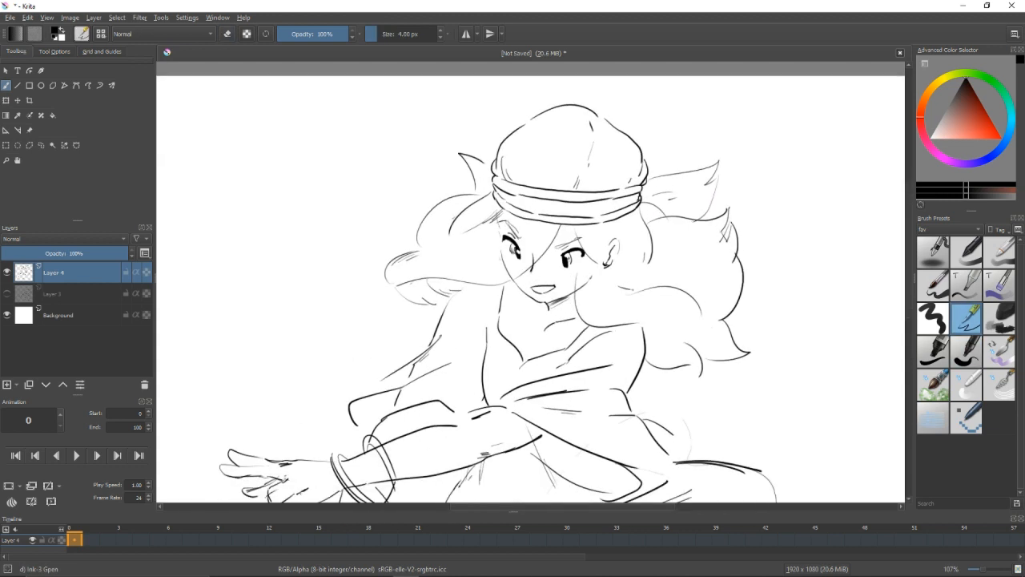
Erase overlapping hair lines and add short strands at the forehead, beside the cheek and over the shoulder.
key(slash)
drag(615, 242, 607, 258)
drag(511, 273, 498, 248)
key(slash)
drag(548, 224, 540, 241)
drag(590, 286, 601, 306)
mouse_move(597, 296)
mouse_down()
mouse_move(634, 301)
mouse_move(607, 306)
mouse_up()
mouse_move(619, 322)
mouse_down()
mouse_move(647, 333)
mouse_move(606, 311)
mouse_up()
drag(556, 274, 536, 285)
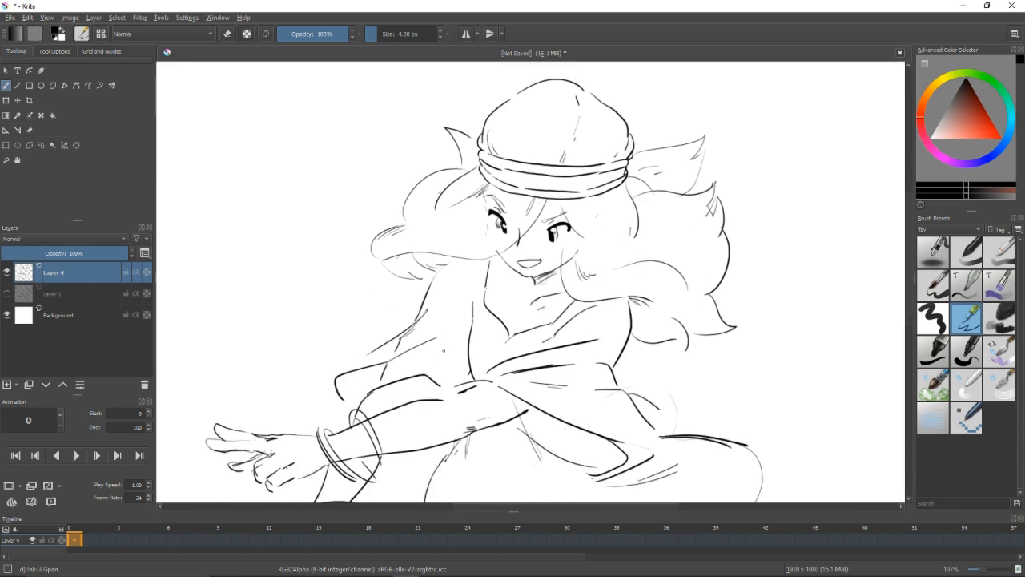
Add small fold lines to the sleeve and its cuff, undoing the stroke that fails.
drag(443, 351, 446, 346)
drag(431, 376, 427, 389)
key(slash)
key(slash)
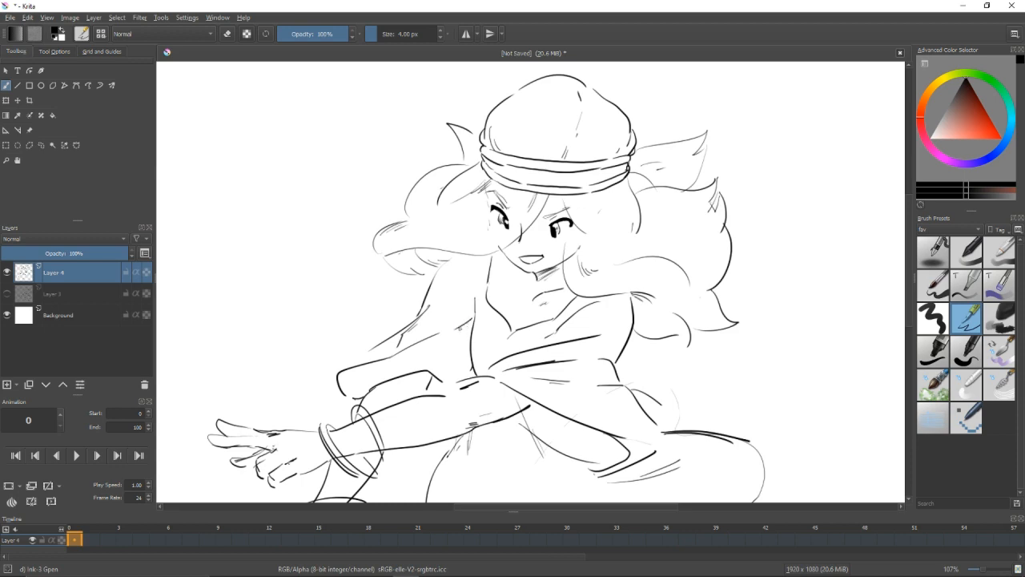
key(ctrl+z)
drag(473, 337, 452, 348)
drag(548, 404, 536, 309)
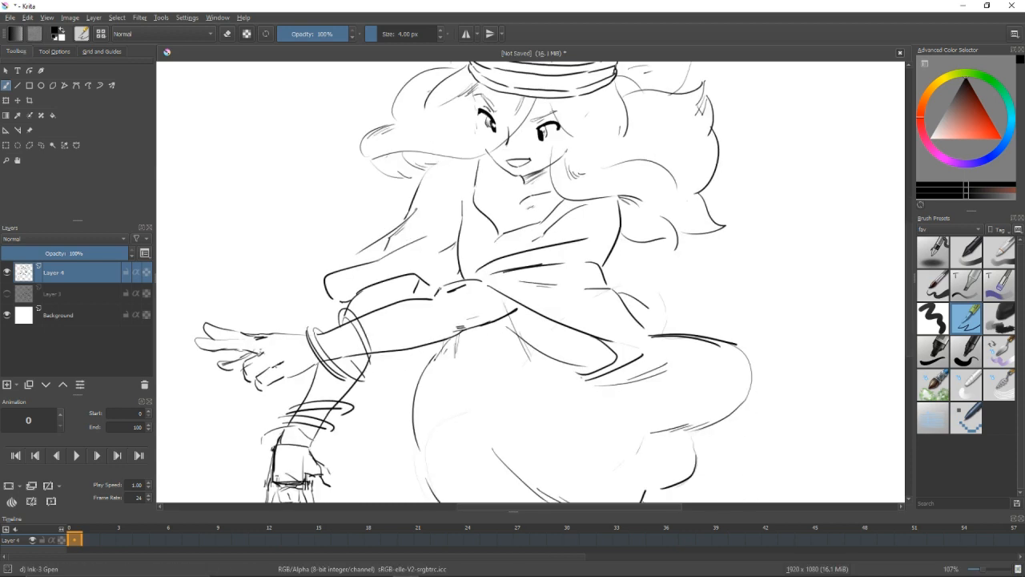
Draw the cloth edge over the crossing arm and the waist edge below it, and rework the hip contour, undoing failed strokes.
key(ctrl+z)
drag(439, 298, 478, 279)
drag(461, 331, 537, 353)
drag(714, 363, 681, 265)
mouse_move(403, 256)
mouse_down()
mouse_move(386, 287)
mouse_move(394, 372)
mouse_up()
drag(396, 264, 382, 340)
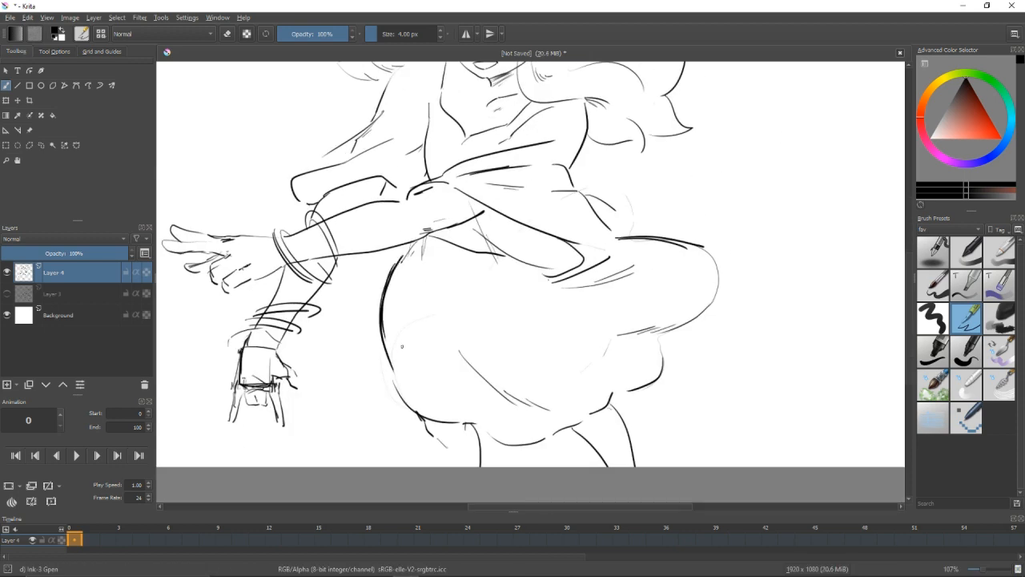
key(ctrl+z)
key(ctrl+z)
Erase the heavy overlapping lines inside the lower hand and redraw the line across its wrist.
key(slash)
mouse_move(284, 364)
mouse_down()
mouse_move(333, 386)
mouse_move(305, 405)
mouse_move(295, 381)
mouse_up()
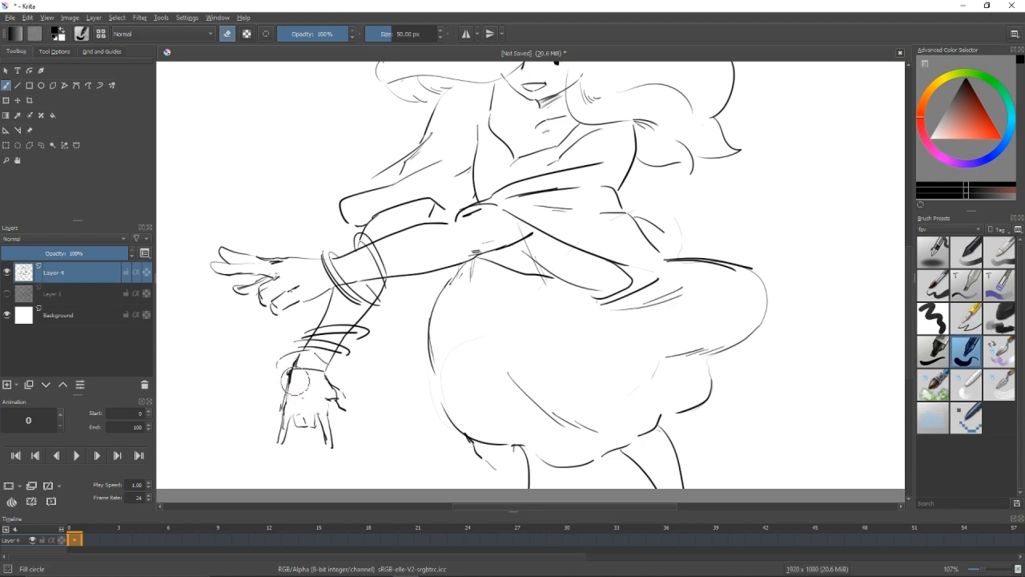
key(slash)
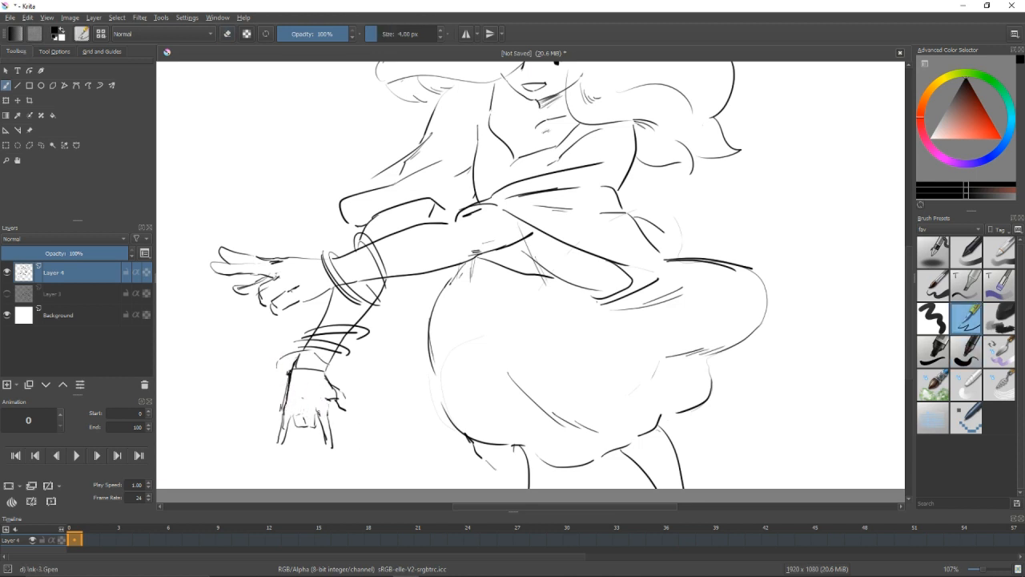
scroll(490, 344, down, 4)
scroll(501, 292, up, 1)
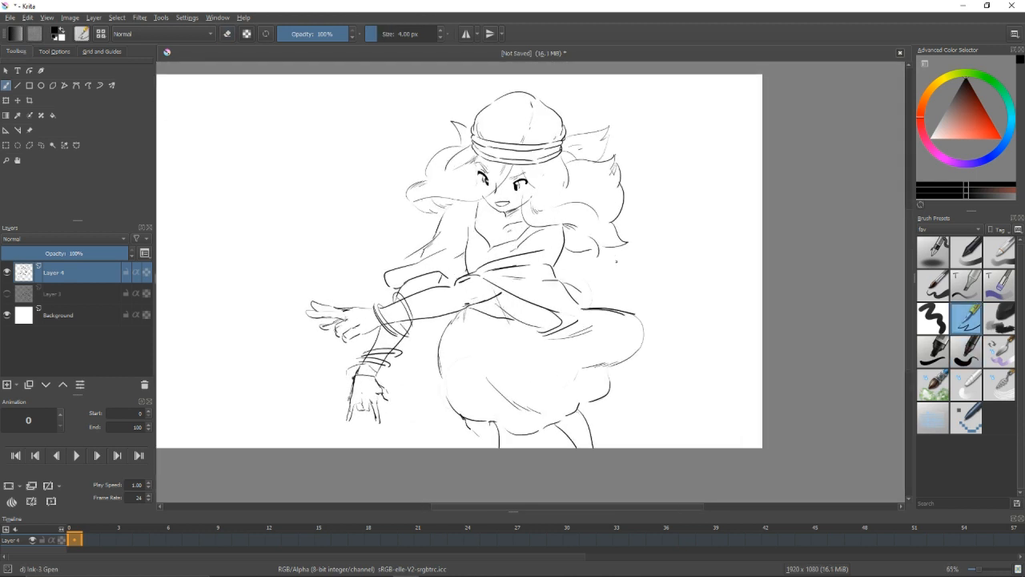
Redraw the cloth puff behind the sash and replace the trousers' billowing lobe with a tighter rear contour.
scroll(615, 260, up, 1)
drag(558, 271, 571, 321)
mouse_move(544, 258)
mouse_down()
mouse_move(586, 288)
mouse_move(626, 362)
mouse_up()
key(slash)
key(slash)
drag(579, 282, 612, 374)
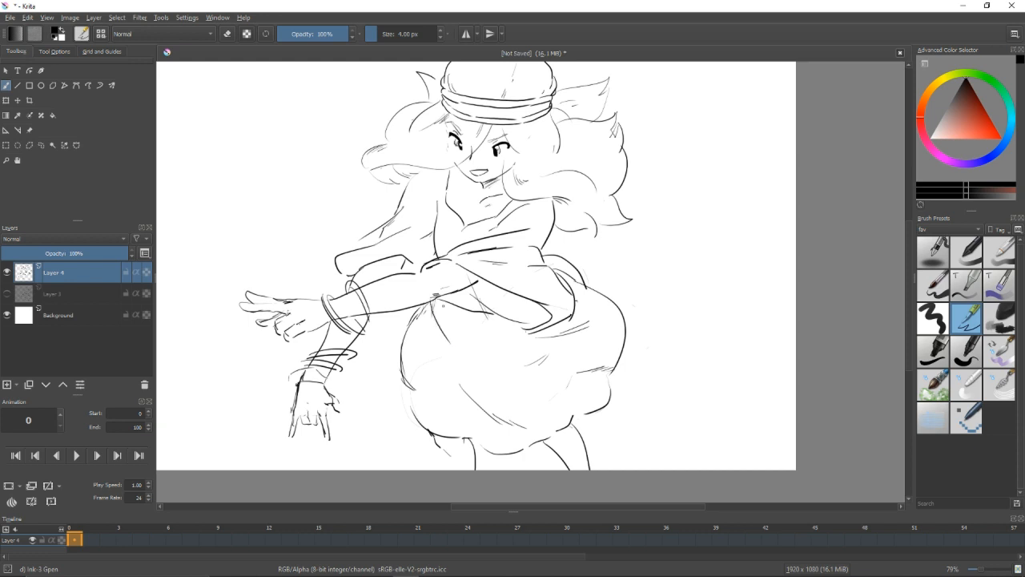
Undo the last stroke and clean up the stray lines around the waist and hip.
key(ctrl+z)
drag(528, 237, 535, 290)
key(slash)
drag(381, 316, 411, 307)
key(slash)
drag(662, 231, 692, 172)
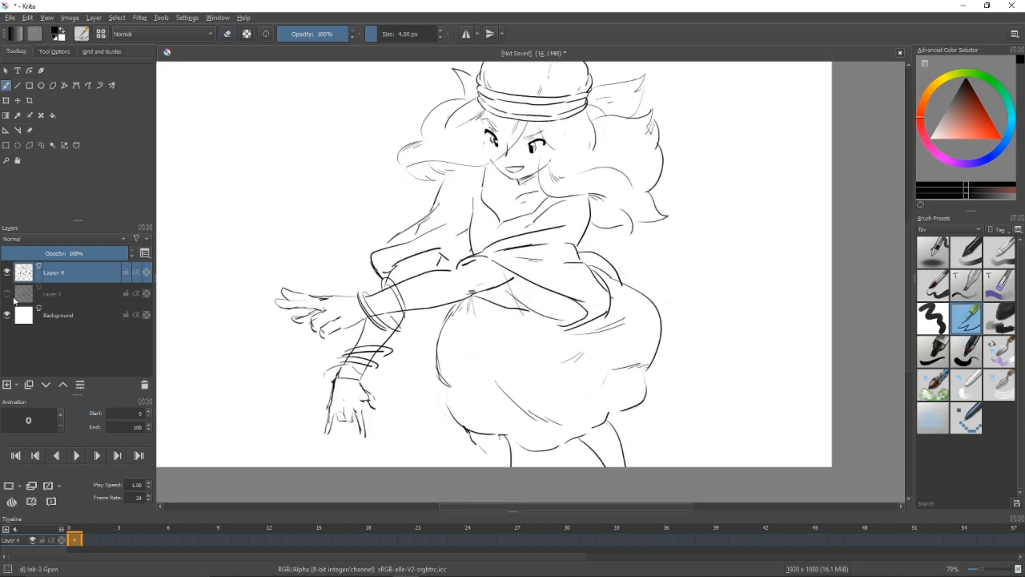
Show and hide Layer 3 to compare the line work with the sketch, leaving that layer selected.
click(8, 294)
click(68, 294)
click(8, 294)
scroll(609, 280, down, 1)
drag(609, 281, 682, 301)
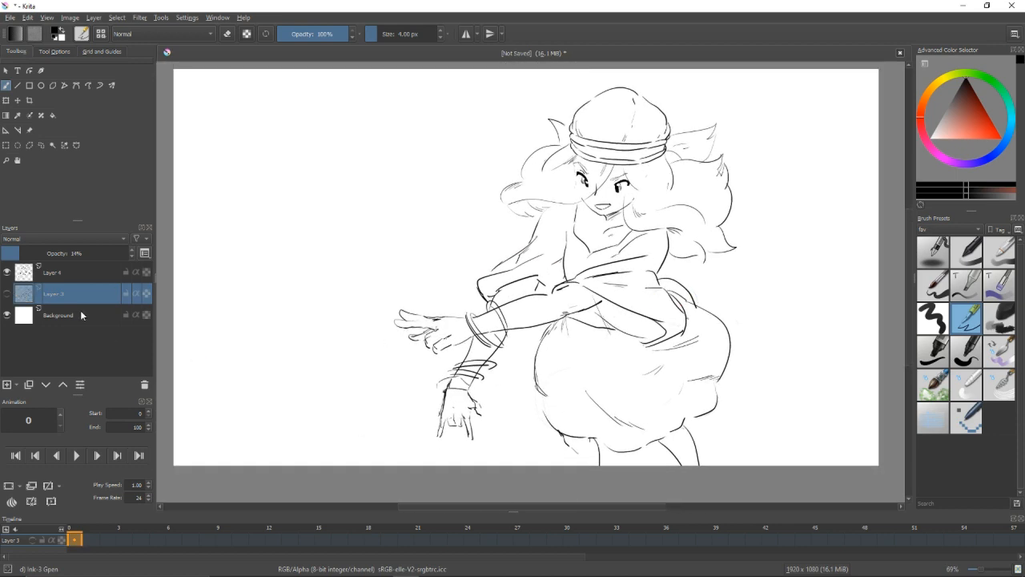
Add a new layer above Background and fill it with a vertical gradient fading from deep blue at the canvas top.
key(Insert)
drag(559, 124, 549, 393)
key(ctrl+z)
click(6, 116)
drag(522, 150, 521, 409)
key(ctrl+z)
click(976, 111)
click(988, 129)
drag(554, 115, 559, 389)
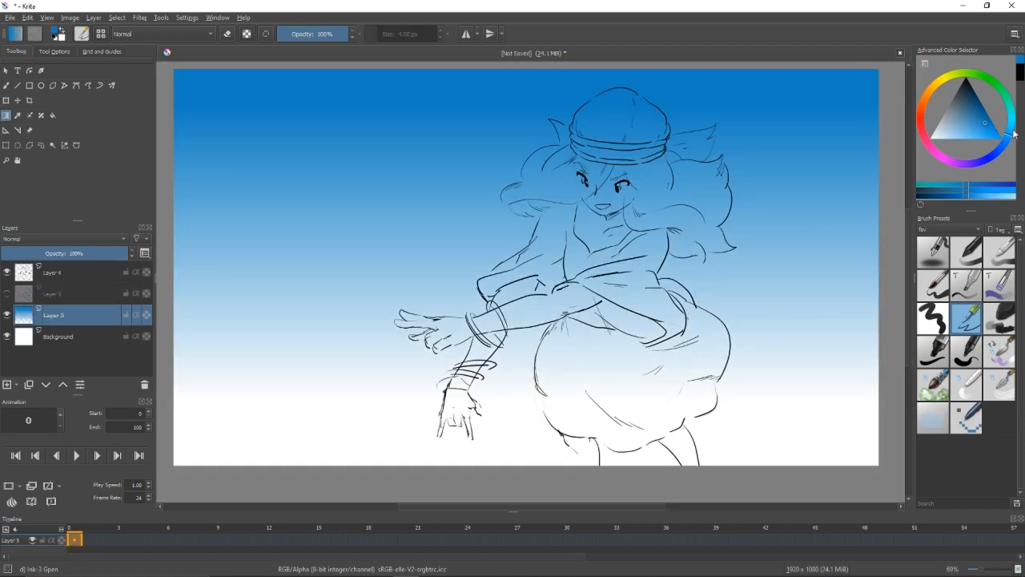
Blend a very pale sky-blue gradient upward from the lower part of the canvas into the blue.
click(1011, 125)
click(970, 138)
drag(564, 434, 588, 144)
key(ctrl+z)
click(944, 139)
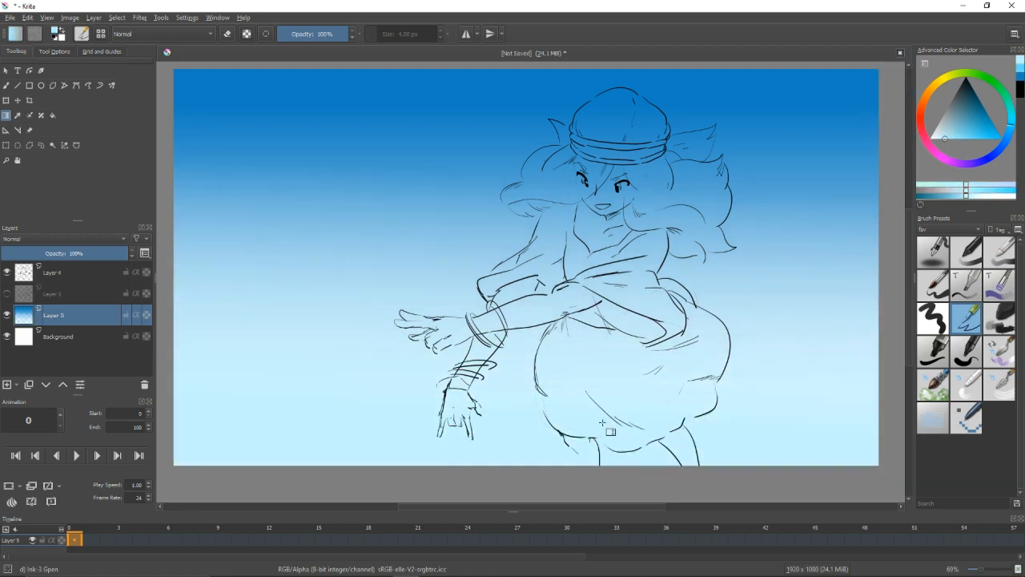
drag(576, 390, 568, 398)
Add a new layer above the gradient and paint the hat and hair in flat orange beneath the line art.
click(89, 316)
click(7, 385)
click(926, 93)
click(985, 133)
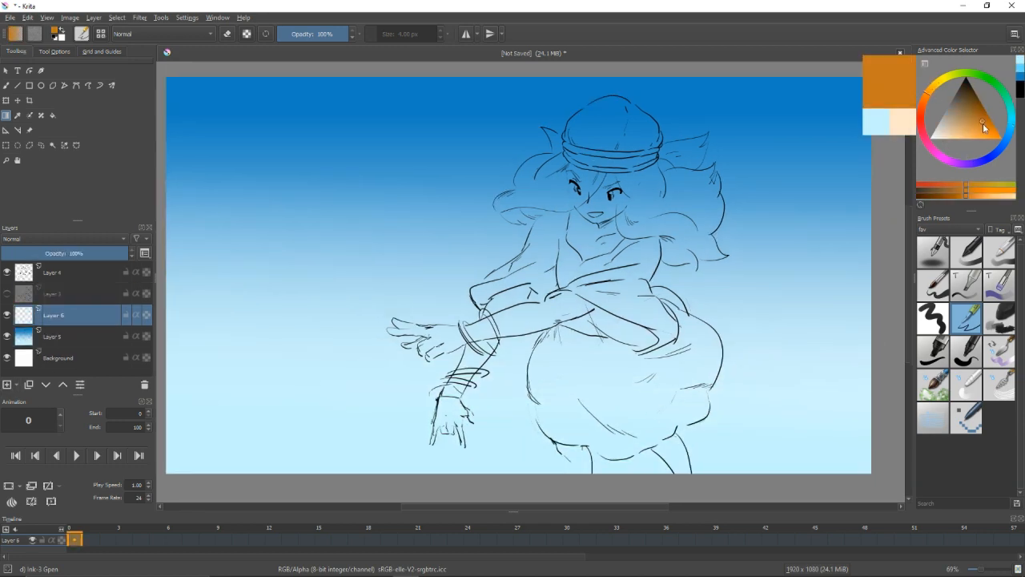
key(b)
drag(560, 200, 501, 269)
drag(522, 245, 497, 255)
drag(489, 303, 437, 327)
drag(444, 307, 392, 356)
key(ctrl+z)
drag(445, 256, 458, 272)
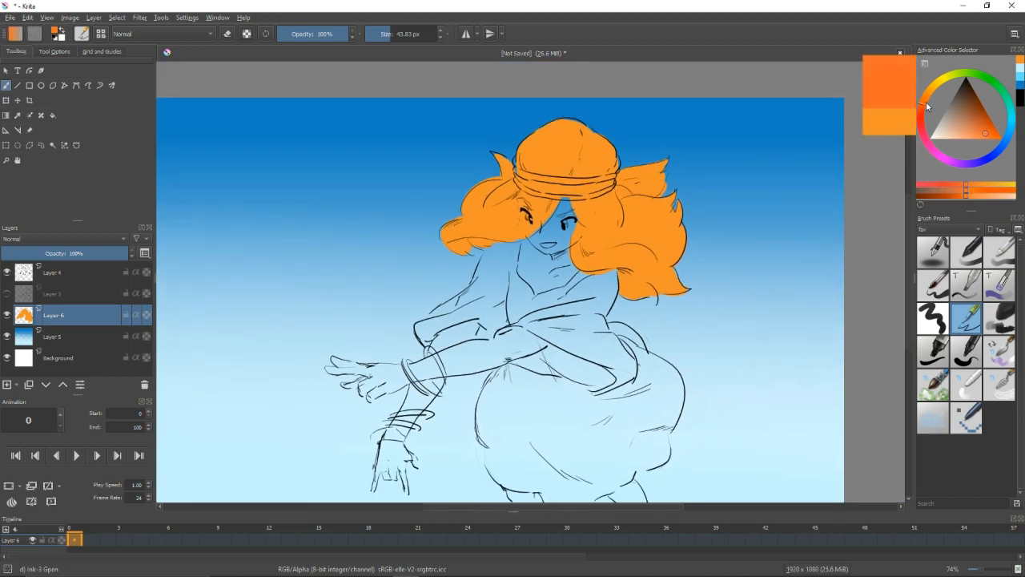
Choose a lighter orange skin tone and paint the face, neck and upper chest.
drag(926, 107, 924, 99)
click(974, 138)
mouse_move(551, 212)
mouse_down()
mouse_move(534, 241)
mouse_move(566, 292)
mouse_up()
mouse_move(524, 237)
mouse_down()
mouse_move(522, 249)
mouse_move(590, 286)
mouse_up()
Paint both arms and hands in the skin tone and erase the colour spilling past the outlines.
drag(353, 366, 342, 367)
drag(333, 368, 374, 378)
mouse_move(387, 370)
mouse_down()
mouse_move(369, 395)
mouse_move(396, 371)
mouse_move(548, 338)
mouse_up()
mouse_move(529, 330)
mouse_down()
mouse_move(433, 352)
mouse_move(458, 322)
mouse_up()
drag(426, 379, 372, 490)
mouse_move(385, 463)
mouse_down()
mouse_move(392, 478)
mouse_move(425, 392)
mouse_move(388, 375)
mouse_up()
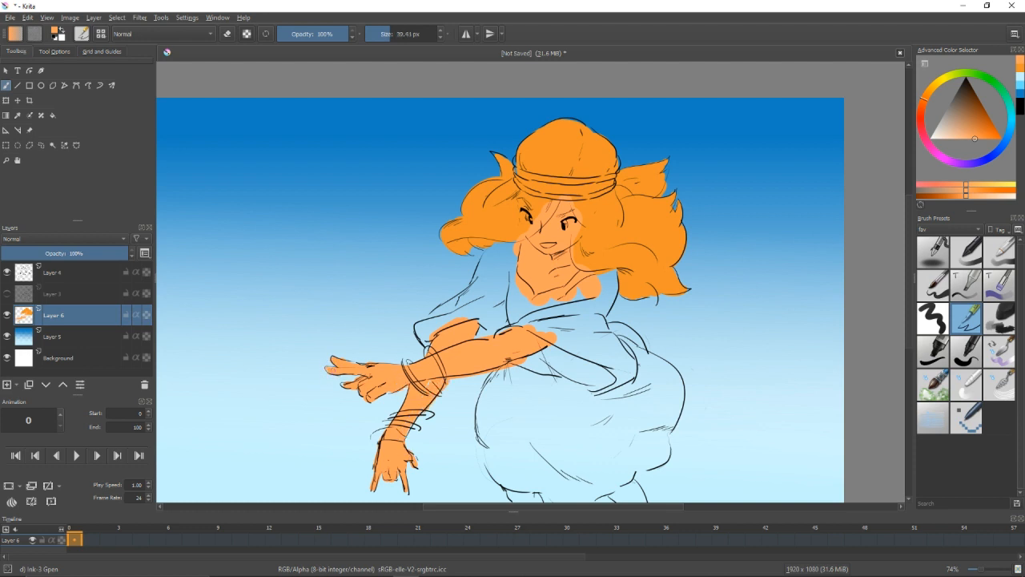
key(e)
drag(445, 390, 521, 365)
key(e)
Choose a dark green and paint the blouse's sleeves and bodice around the arms and neckline.
click(973, 73)
click(976, 116)
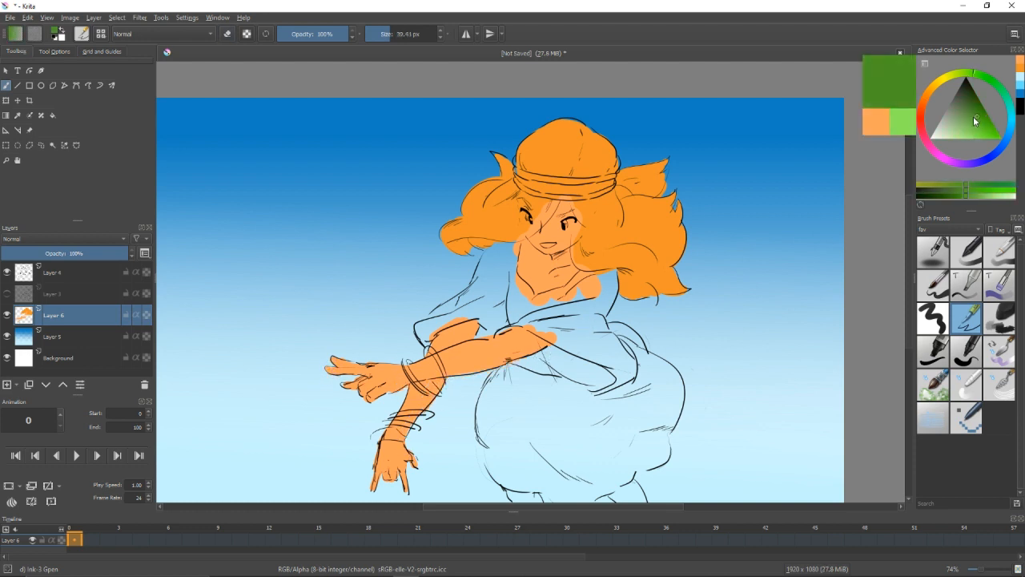
drag(451, 317, 462, 317)
mouse_move(420, 326)
mouse_down()
mouse_move(427, 336)
mouse_move(487, 309)
mouse_up()
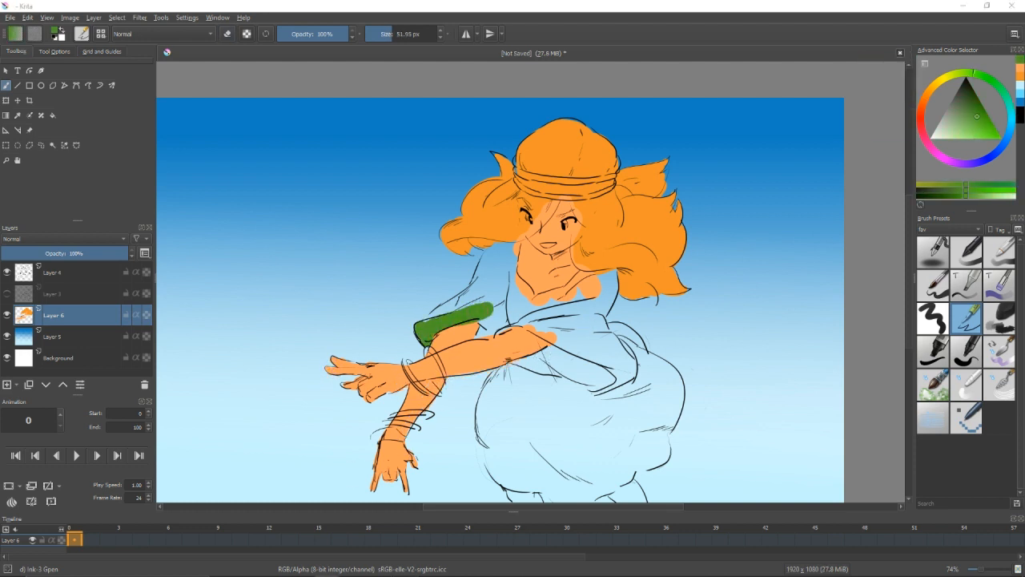
drag(463, 268, 458, 341)
drag(426, 394, 481, 357)
mouse_move(497, 300)
mouse_down()
mouse_move(487, 297)
mouse_move(481, 352)
mouse_move(501, 388)
mouse_move(473, 405)
mouse_move(494, 326)
mouse_move(454, 248)
mouse_up()
mouse_move(469, 268)
mouse_down()
mouse_move(477, 298)
mouse_move(559, 345)
mouse_up()
drag(512, 341, 455, 358)
mouse_move(484, 281)
mouse_down()
mouse_move(530, 261)
mouse_move(552, 268)
mouse_up()
Fill the sash, the cloth puff and the billowing trousers with the same dark green.
drag(559, 321, 574, 335)
drag(529, 401, 535, 370)
mouse_move(457, 339)
mouse_down()
mouse_move(458, 424)
mouse_move(488, 434)
mouse_move(596, 412)
mouse_move(612, 388)
mouse_up()
mouse_move(588, 296)
mouse_down()
mouse_move(624, 336)
mouse_move(623, 374)
mouse_up()
mouse_move(565, 342)
mouse_down()
mouse_move(484, 404)
mouse_move(543, 416)
mouse_up()
drag(602, 344, 586, 397)
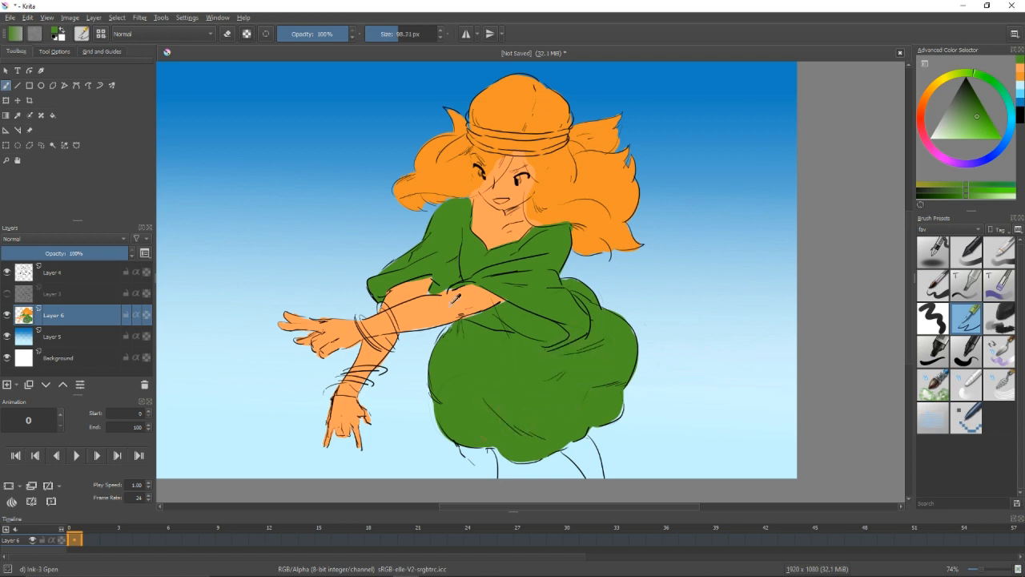
Paint both legs in the sampled skin tone and touch up the hair beside the face with the sampled orange.
ctrl+click(455, 300)
drag(465, 450, 472, 457)
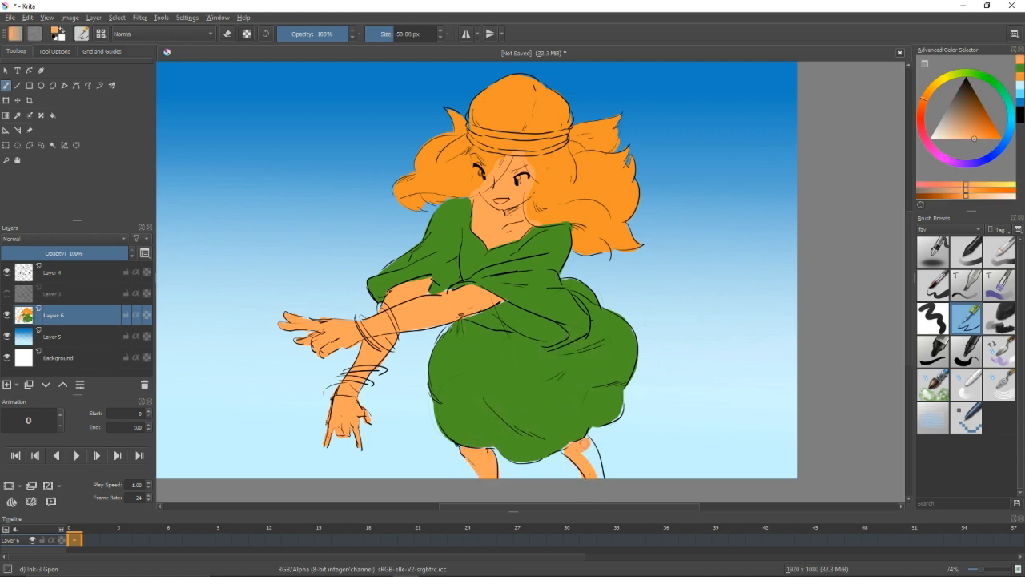
drag(589, 438, 585, 459)
ctrl+click(567, 397)
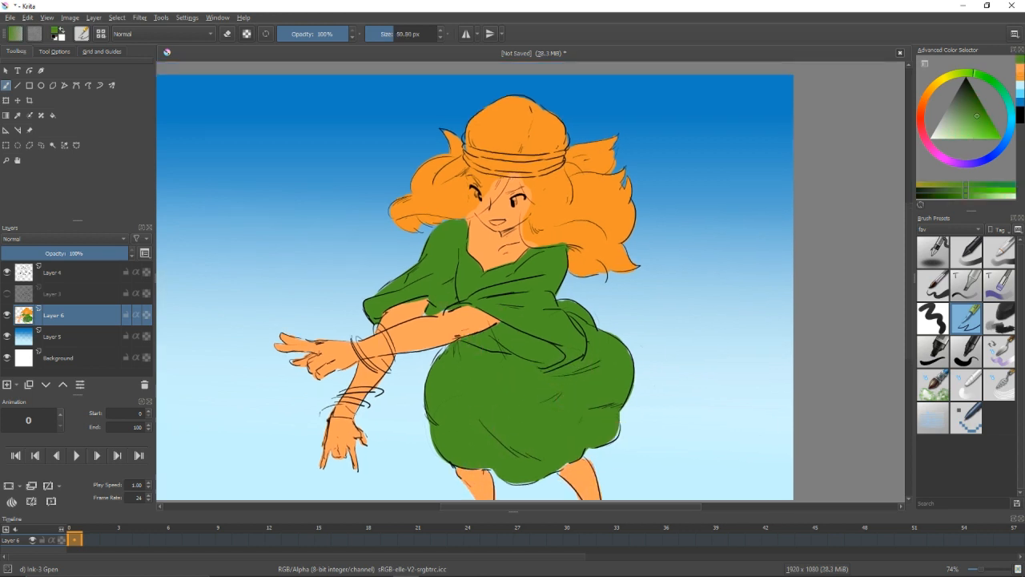
ctrl+click(530, 189)
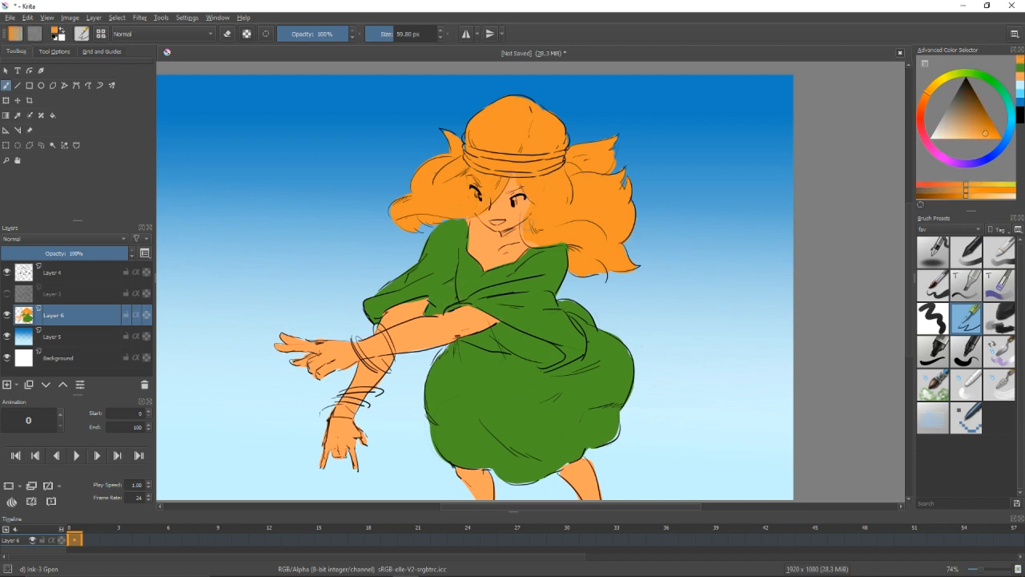
drag(556, 206, 553, 291)
Paint the bands around the hat in a dark violet-blue.
drag(993, 153, 978, 162)
drag(978, 131, 967, 108)
drag(490, 256, 476, 255)
drag(464, 234, 508, 241)
key(ctrl+z)
click(987, 158)
drag(977, 127, 970, 118)
drag(474, 234, 562, 251)
ctrl+click(573, 247)
Lock the alpha of Layer 6 and paint light yellow over the hair on the character's outstretched-arm side, keeping orange shadows underneath.
drag(929, 90, 940, 80)
click(147, 314)
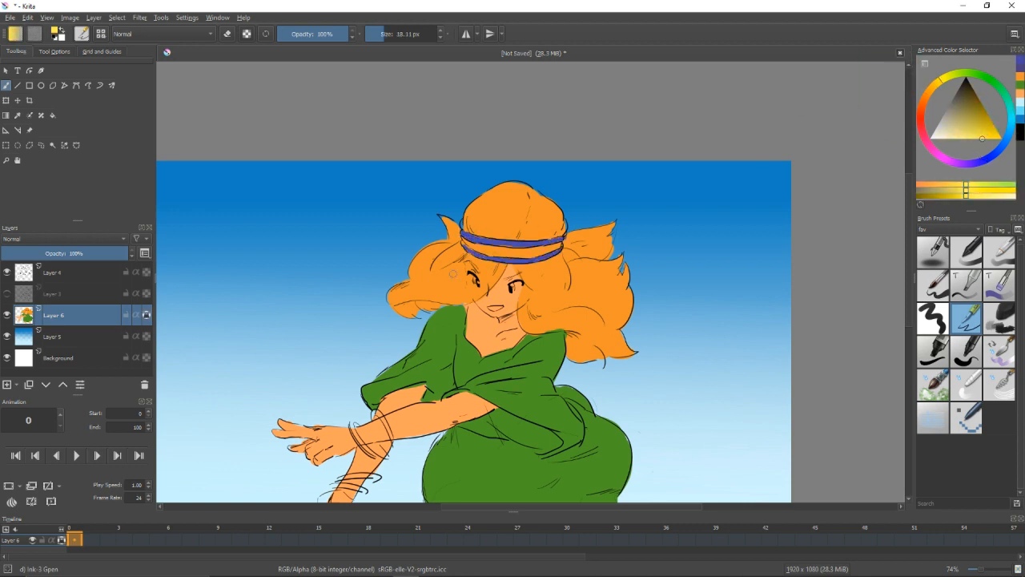
drag(453, 279, 463, 278)
drag(984, 137, 979, 139)
drag(394, 297, 456, 285)
key(ctrl+z)
drag(977, 141, 969, 145)
drag(394, 293, 458, 285)
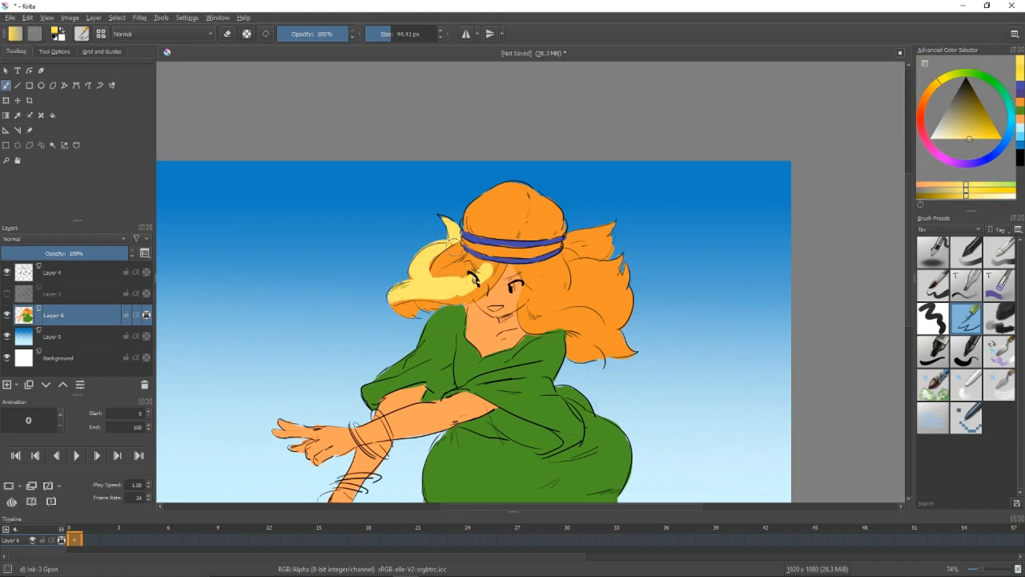
Paint light yellow over the hat and the large hair mass behind the head, keeping orange in the shaded folds.
key(bracketleft)
mouse_move(473, 216)
mouse_down()
mouse_move(512, 204)
mouse_move(490, 223)
mouse_up()
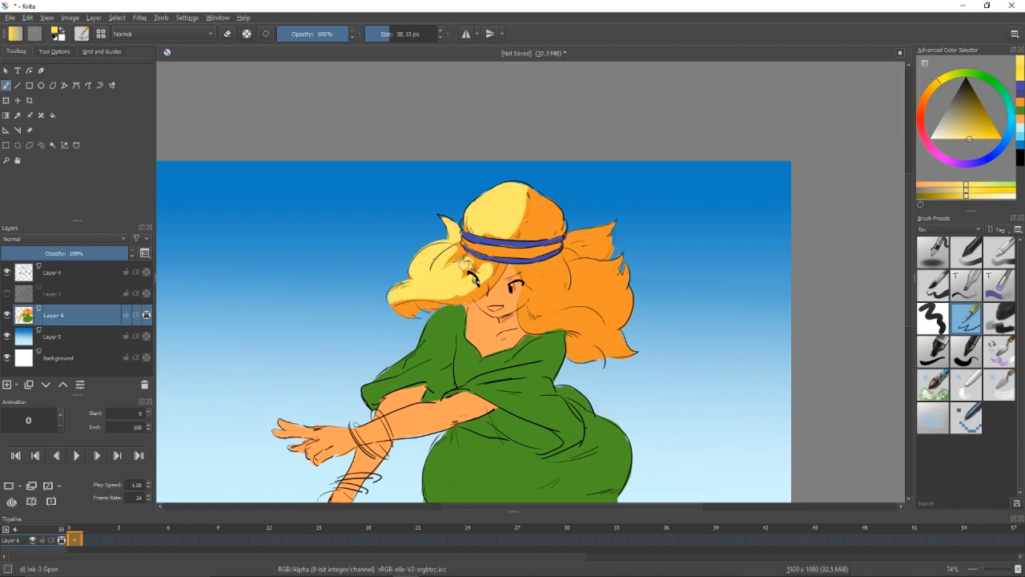
drag(538, 265, 554, 295)
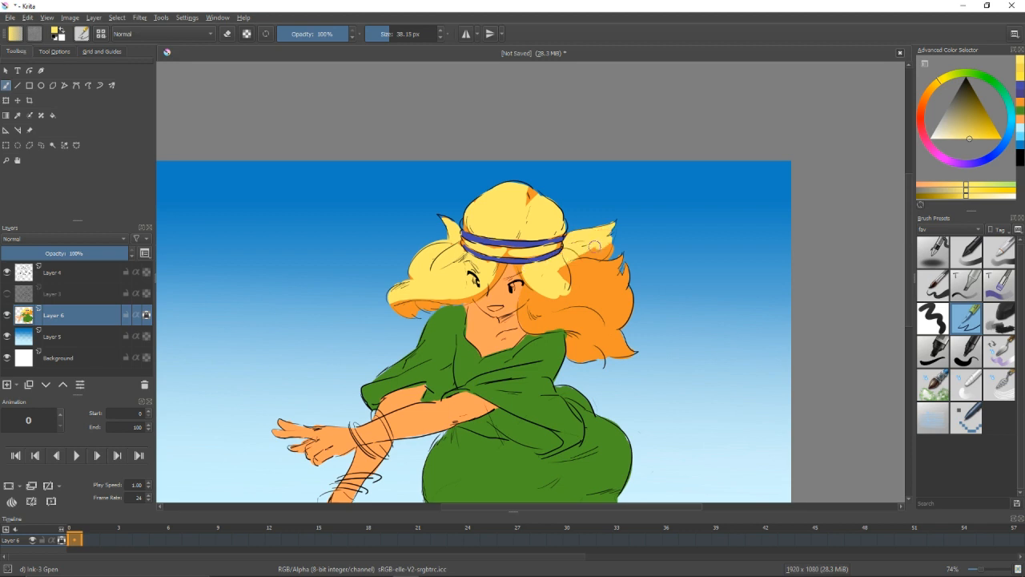
key(bracketright)
key(bracketright)
mouse_move(534, 293)
mouse_down()
mouse_move(607, 326)
mouse_move(616, 272)
mouse_move(623, 313)
mouse_move(575, 349)
mouse_up()
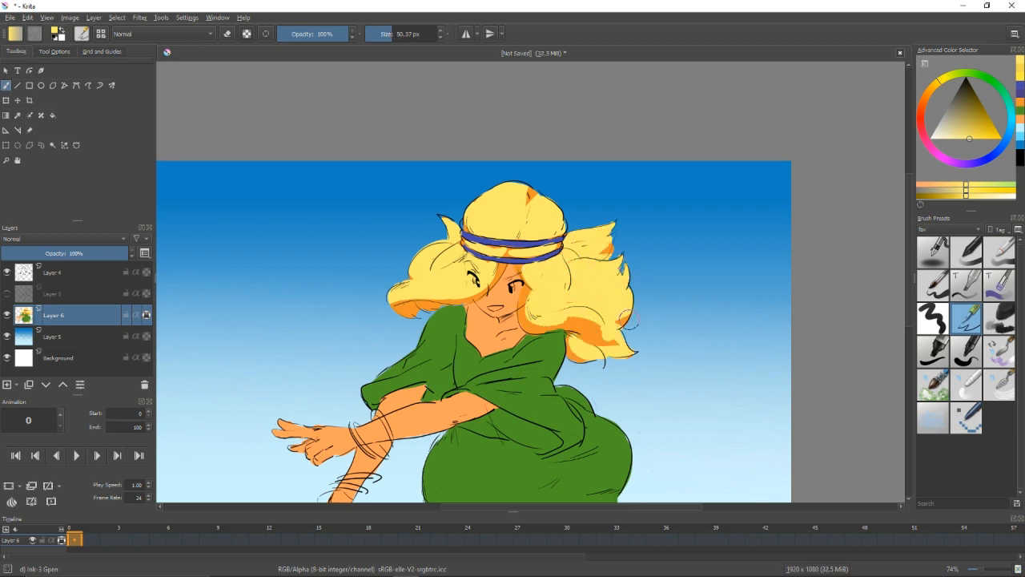
Add brighter blue highlights to the hat's bands and sample their darker blue for touch-ups.
click(1002, 146)
click(974, 137)
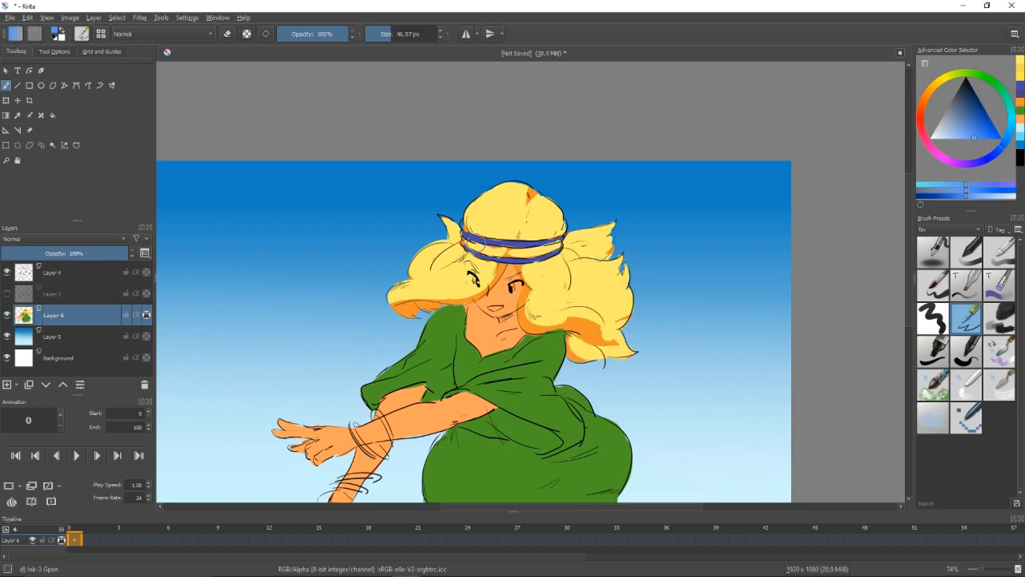
mouse_move(466, 236)
mouse_down()
mouse_move(527, 242)
mouse_move(509, 258)
mouse_move(486, 258)
mouse_up()
scroll(555, 252, up, 1)
ctrl+click(470, 255)
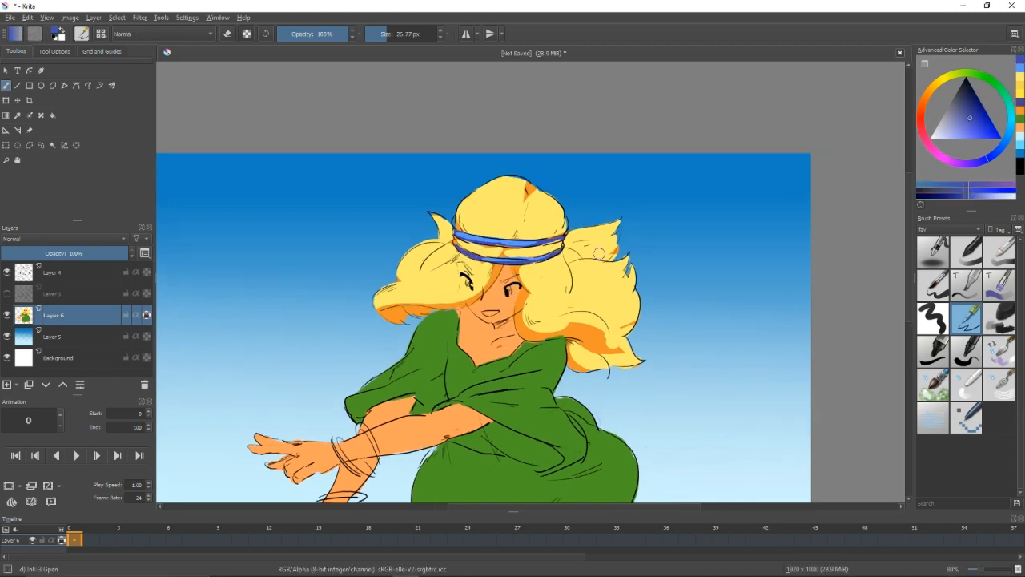
Paint white shine marks on the hat and hair.
click(941, 79)
click(930, 137)
drag(537, 213, 540, 232)
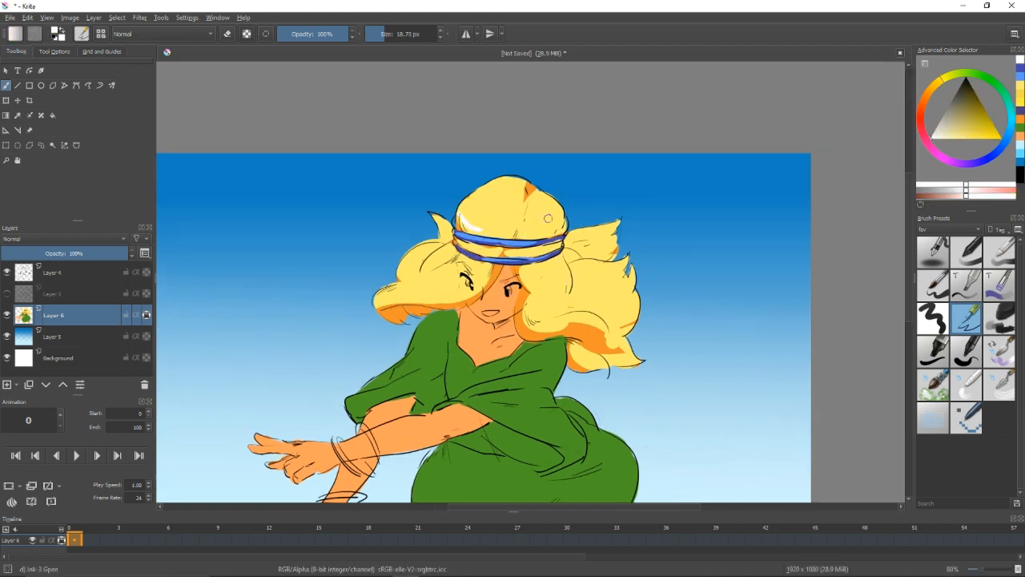
scroll(554, 226, down, 2)
scroll(546, 239, up, 1)
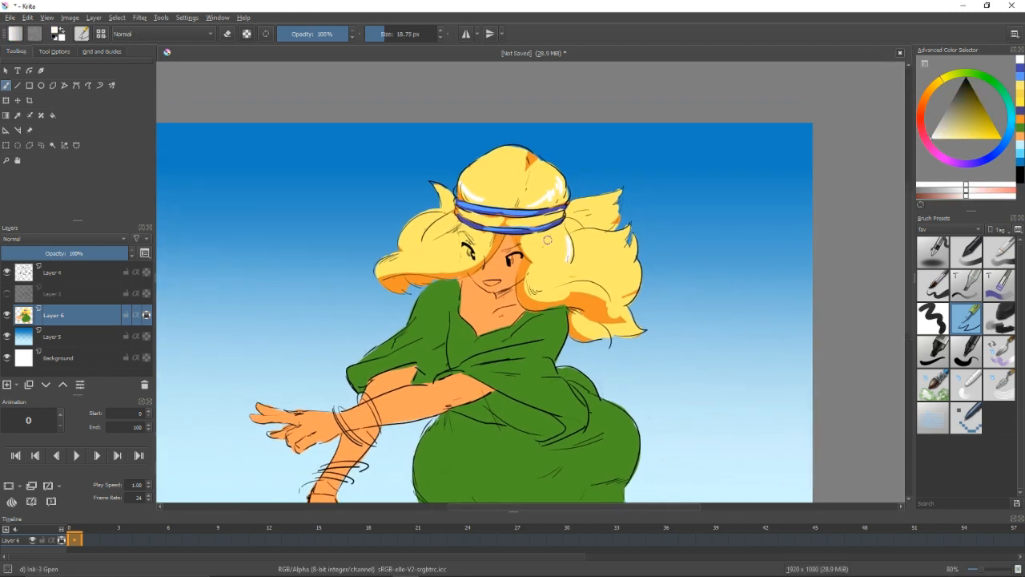
Paint the lit areas of the face and chest in pale cream-yellow, leaving orange shadow under the hair and chin.
ctrl+click(604, 236)
drag(968, 128, 952, 138)
mouse_move(505, 274)
shift+mouse_down()
mouse_move(516, 273)
mouse_move(509, 265)
mouse_move(485, 274)
shift+mouse_up()
key(ctrl+z)
ctrl+click(498, 272)
ctrl+click(481, 274)
drag(487, 285, 477, 280)
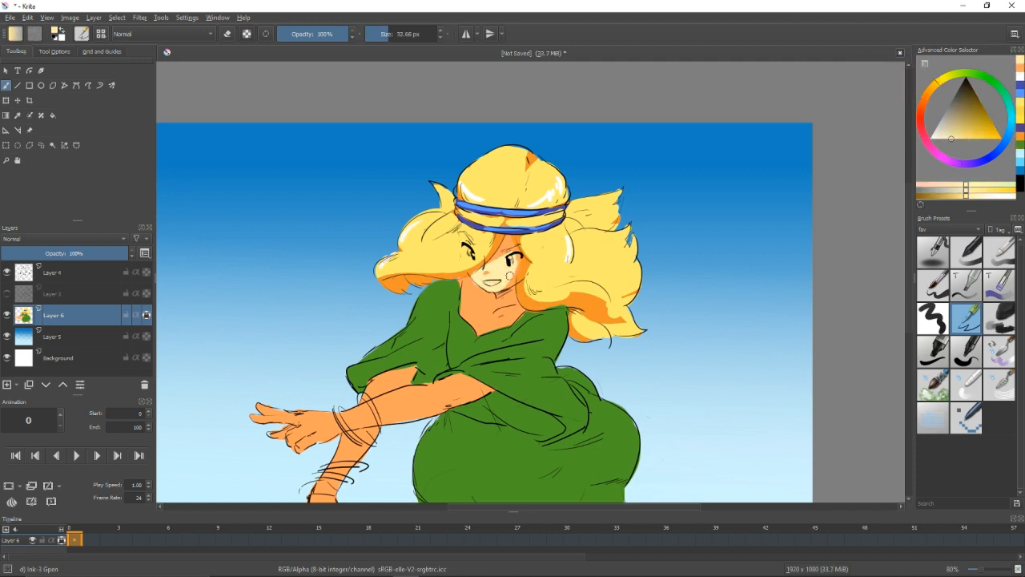
ctrl+click(492, 270)
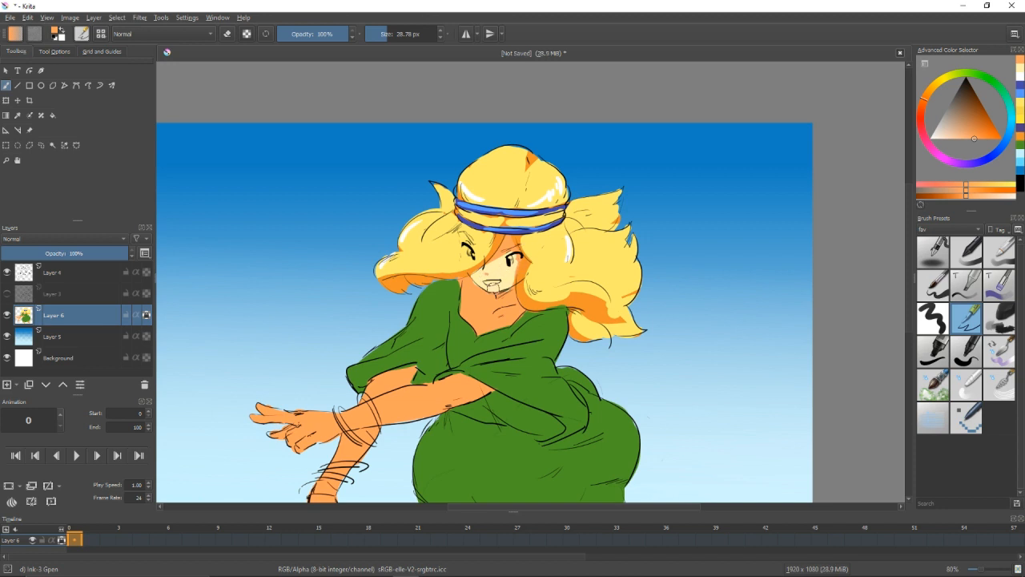
ctrl+click(494, 289)
Paint the more visible eye with a pale grey-blue and select white for its lit area.
click(938, 137)
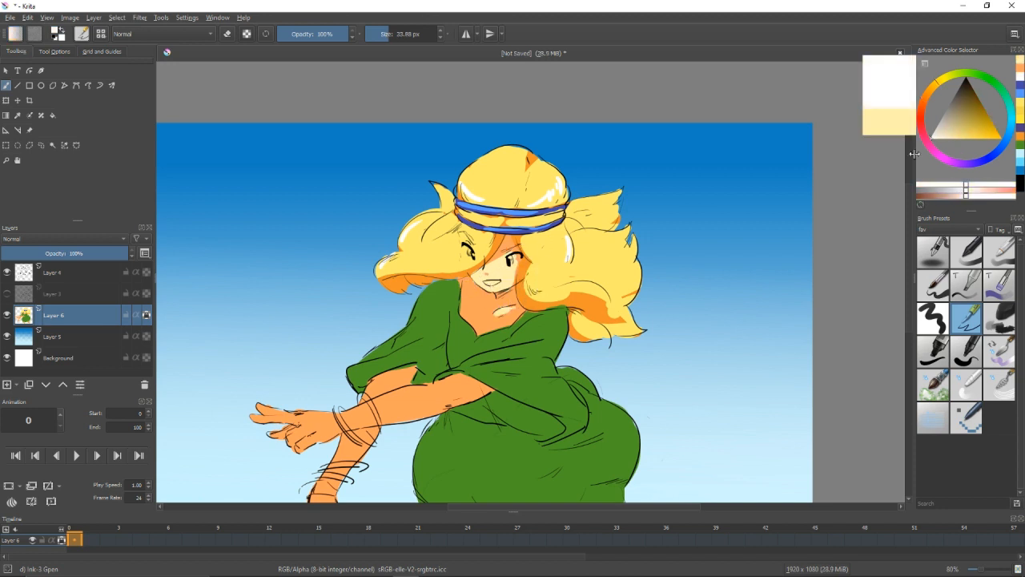
click(1006, 138)
click(951, 136)
click(944, 132)
drag(515, 257, 513, 260)
click(930, 138)
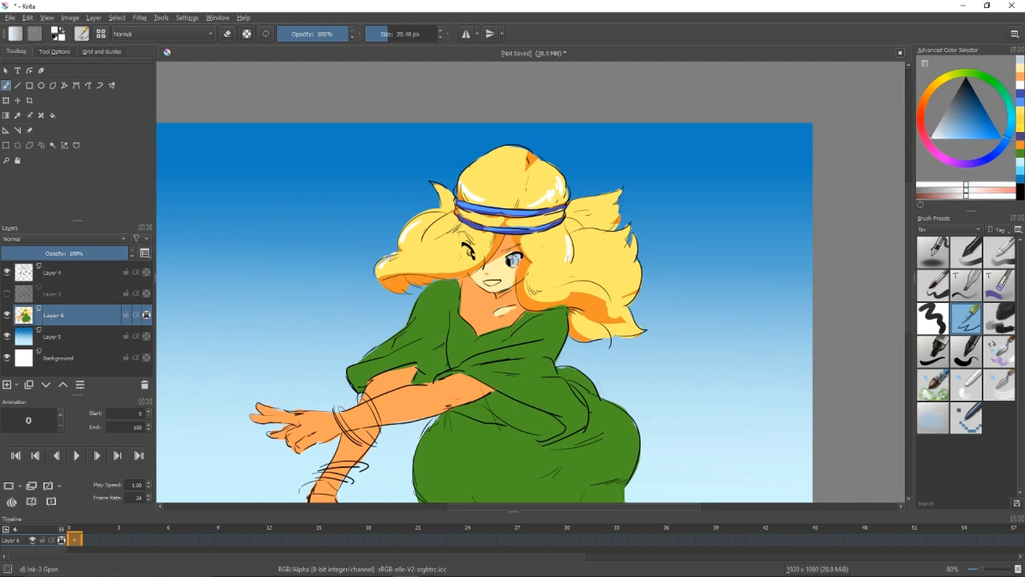
Colour the same eye's iris with dark teal-blue and a lighter sky-blue accent.
click(1010, 113)
click(983, 120)
click(1010, 126)
click(995, 128)
click(1011, 126)
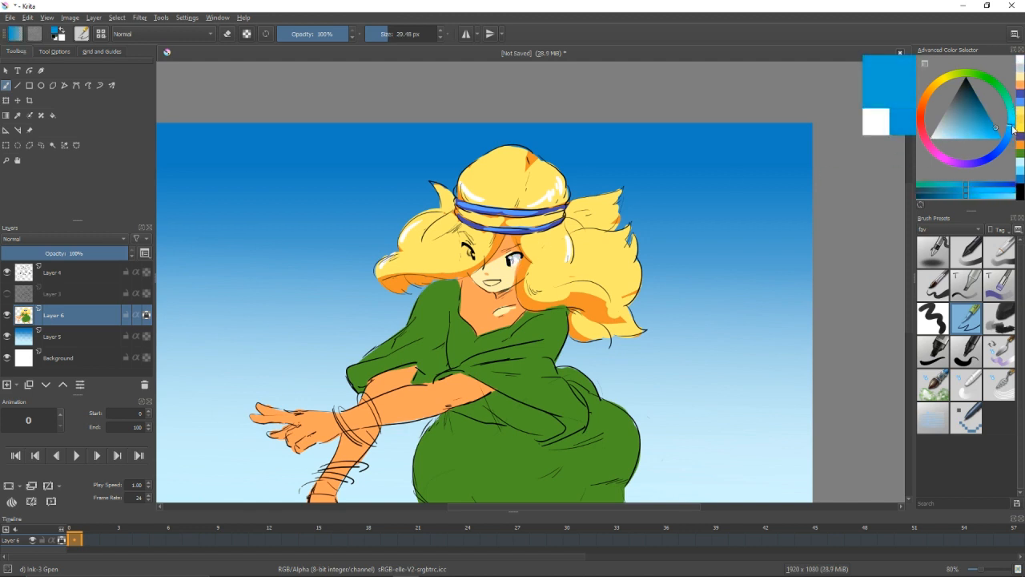
click(989, 119)
drag(514, 253, 512, 258)
click(999, 137)
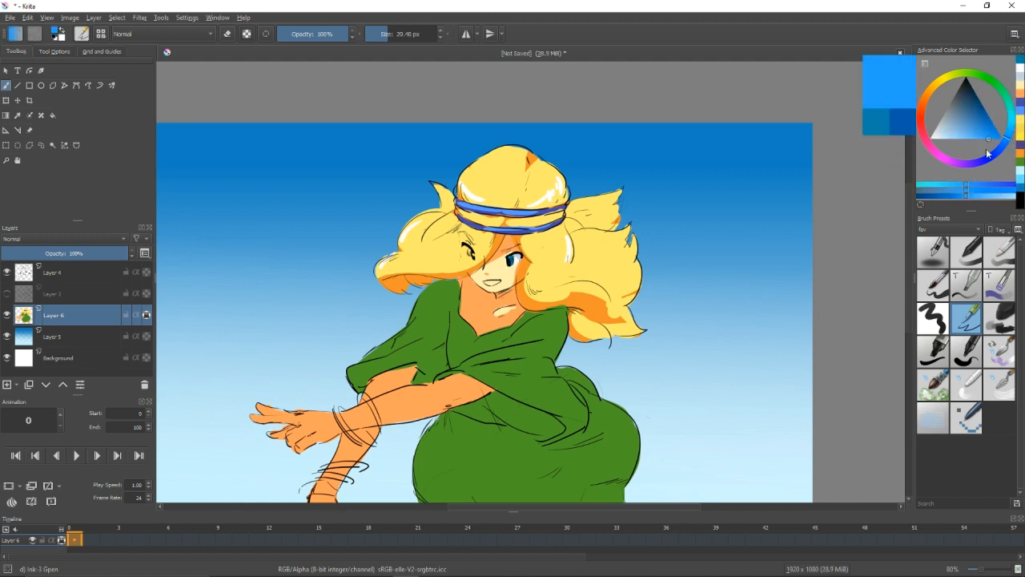
click(1011, 124)
drag(983, 139, 967, 154)
drag(512, 260, 523, 246)
Refine the iris with white and sampled blues, and colour the other eye to match.
click(930, 138)
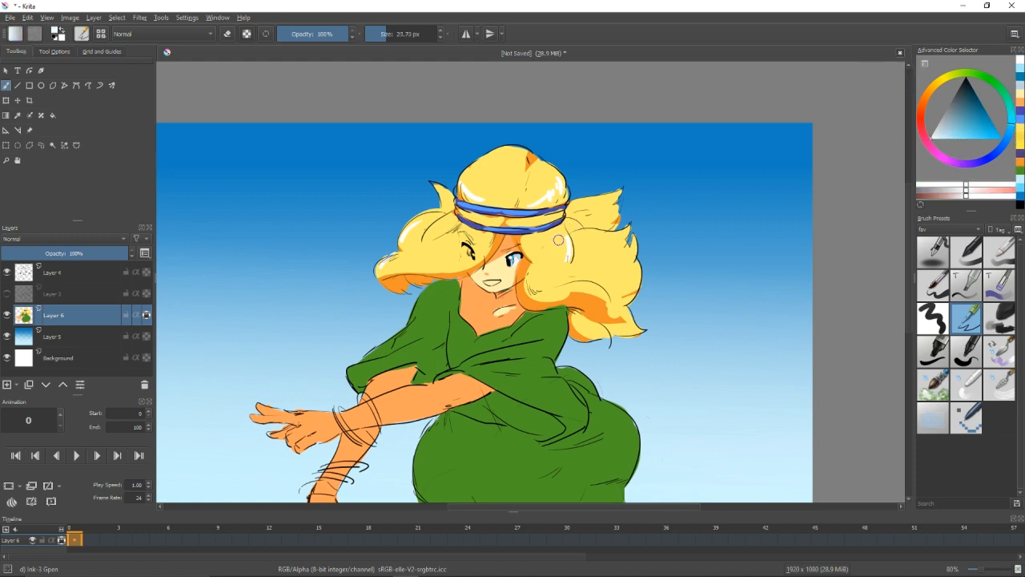
ctrl+click(514, 256)
ctrl+click(517, 255)
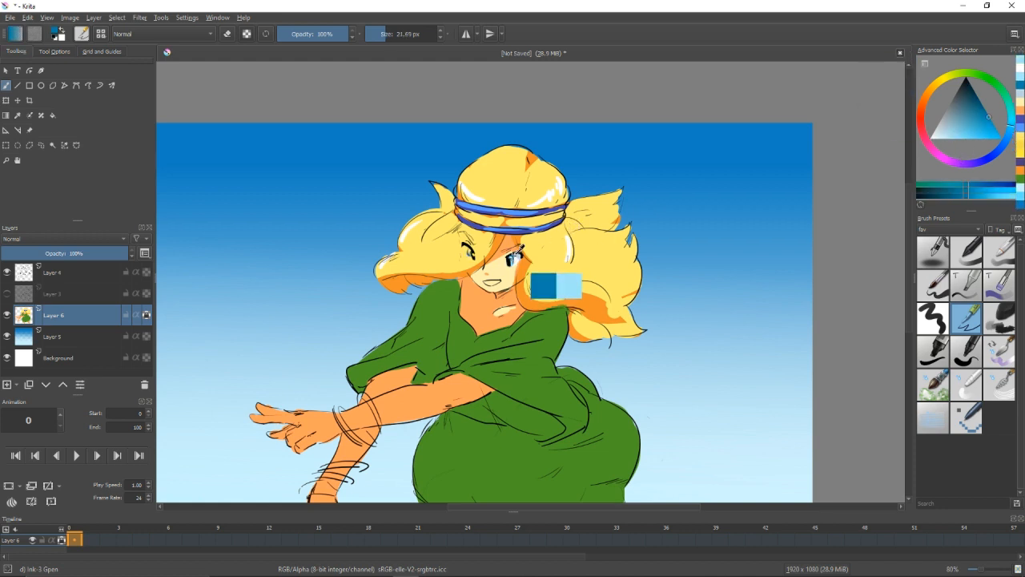
ctrl+click(478, 257)
click(466, 249)
ctrl+click(523, 251)
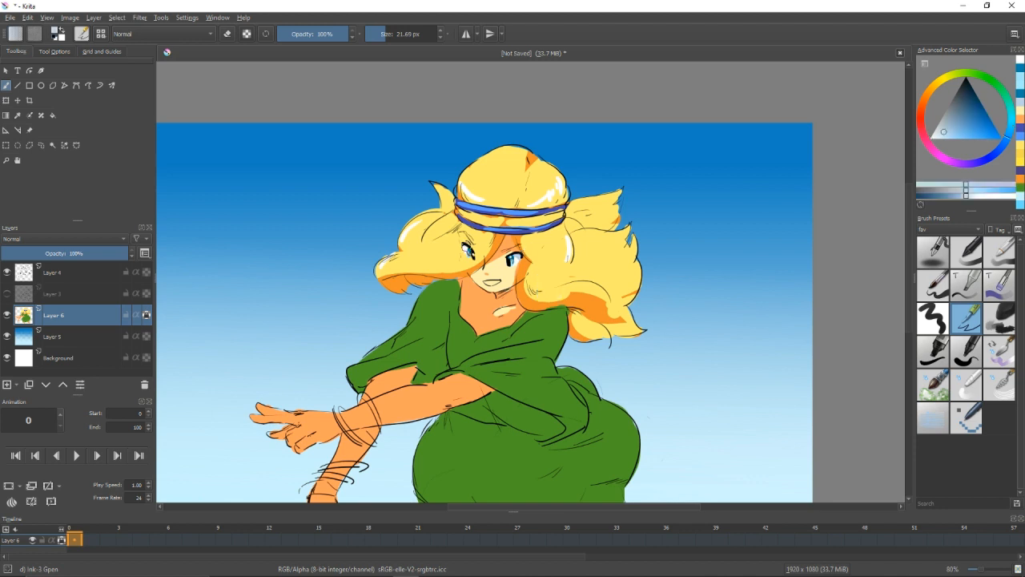
Fill the mouth with a dark reddish pink and paint the tongue in a lighter pink.
drag(558, 243, 559, 225)
click(920, 129)
click(965, 114)
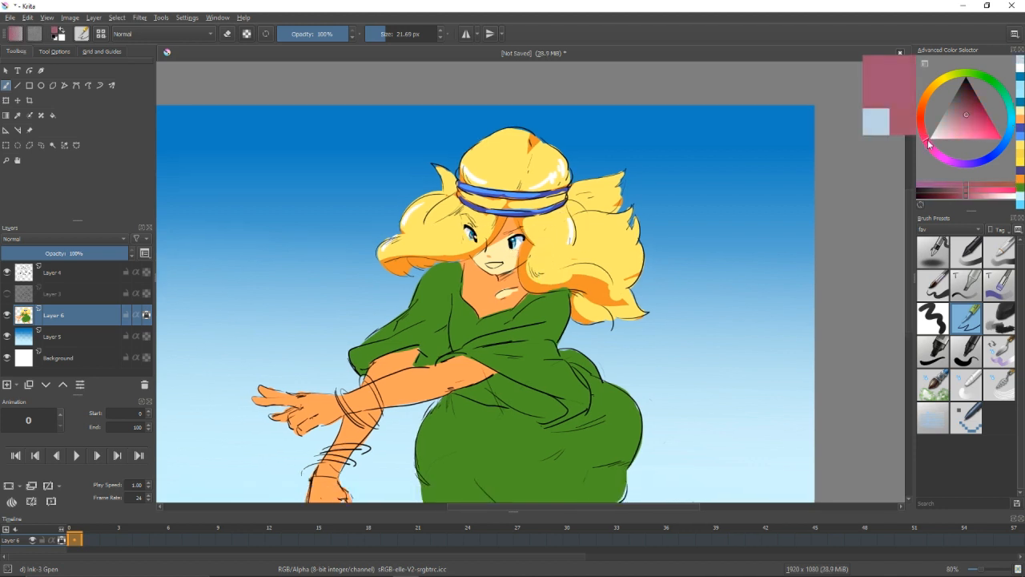
click(957, 132)
click(924, 136)
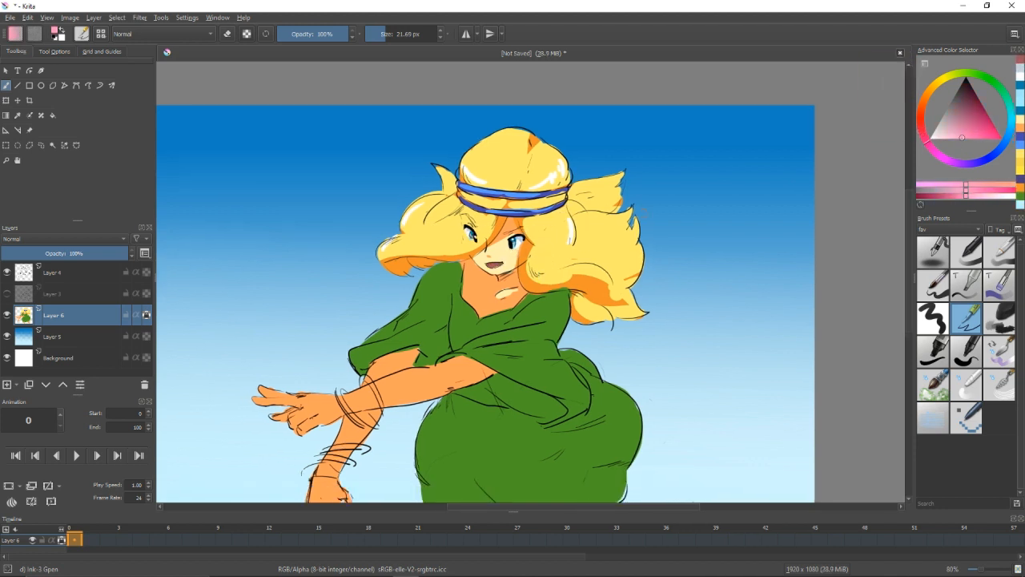
drag(489, 265, 500, 263)
Sample the pale skin colour from the chest and paint the lit areas of the arms, hands and legs.
ctrl+click(508, 293)
drag(426, 355, 467, 327)
mouse_move(298, 362)
mouse_down()
mouse_move(371, 374)
mouse_move(484, 344)
mouse_move(400, 366)
mouse_move(477, 349)
mouse_up()
drag(406, 349, 437, 329)
drag(397, 384, 377, 418)
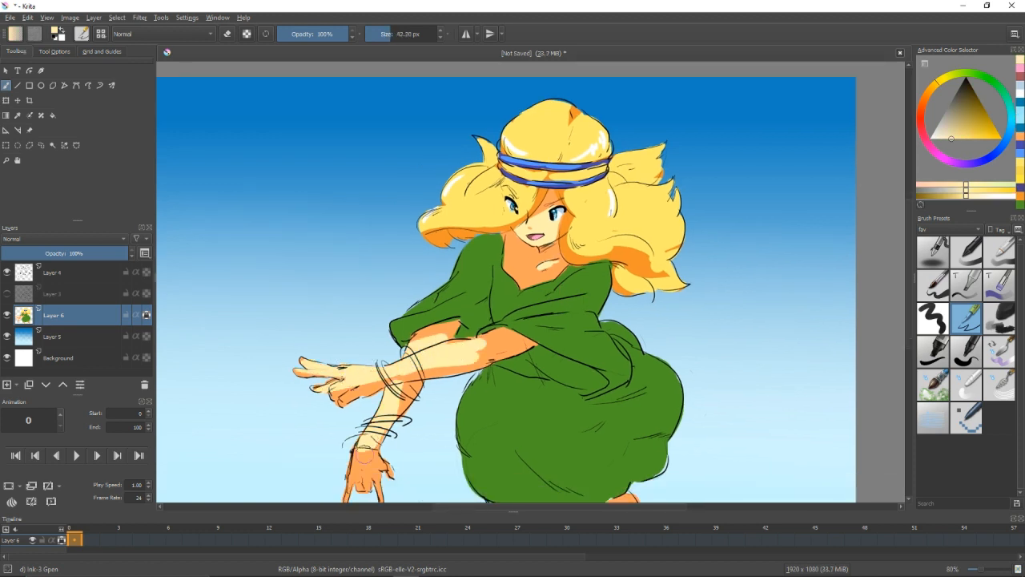
mouse_move(363, 458)
mouse_down()
mouse_move(371, 427)
mouse_move(389, 464)
mouse_up()
drag(593, 426, 566, 387)
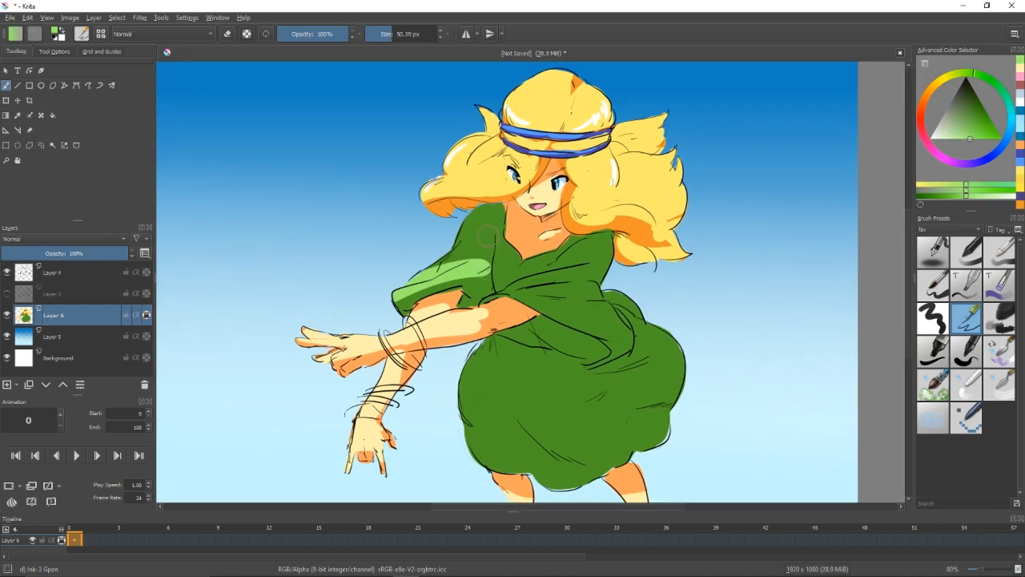
Paint light green highlights on the blouse's sleeve and across the chest folds, and sample the dark green for retouching.
click(977, 147)
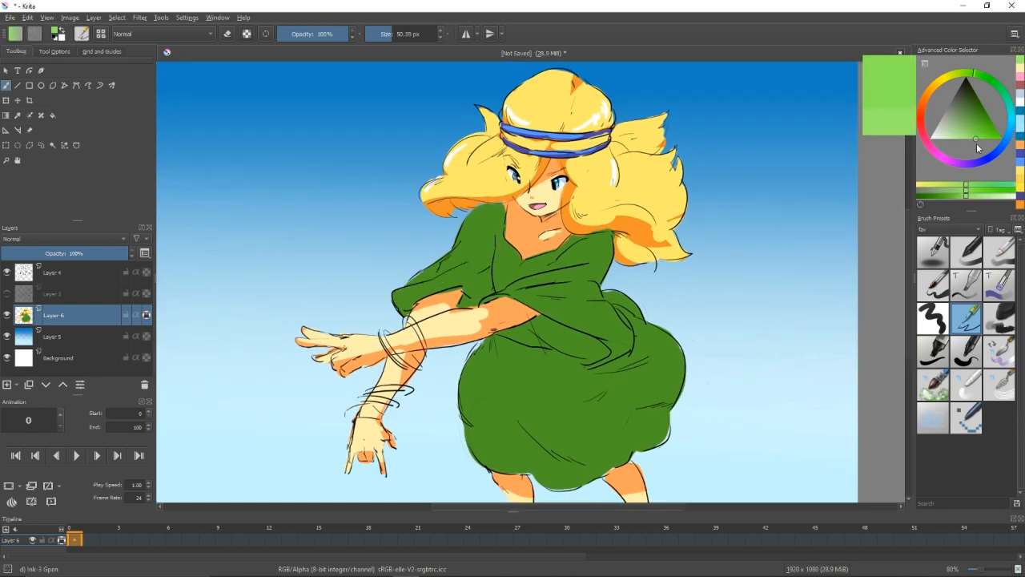
click(980, 139)
mouse_move(399, 288)
mouse_down()
mouse_move(462, 259)
mouse_move(490, 218)
mouse_up()
drag(498, 293, 610, 267)
key(ctrl+z)
drag(529, 281, 599, 270)
mouse_move(495, 231)
mouse_down()
mouse_move(508, 260)
mouse_move(528, 259)
mouse_move(486, 253)
mouse_up()
ctrl+click(534, 303)
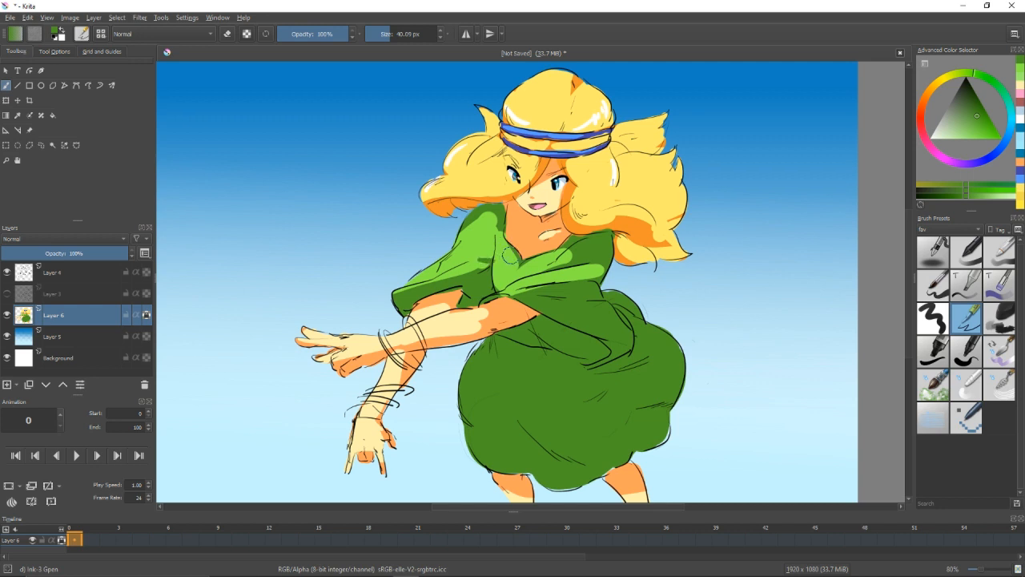
Paint light green lit areas on the blouse's shoulder and across the cloth fold at the waist.
ctrl+click(509, 254)
drag(478, 215, 499, 238)
drag(566, 271, 622, 262)
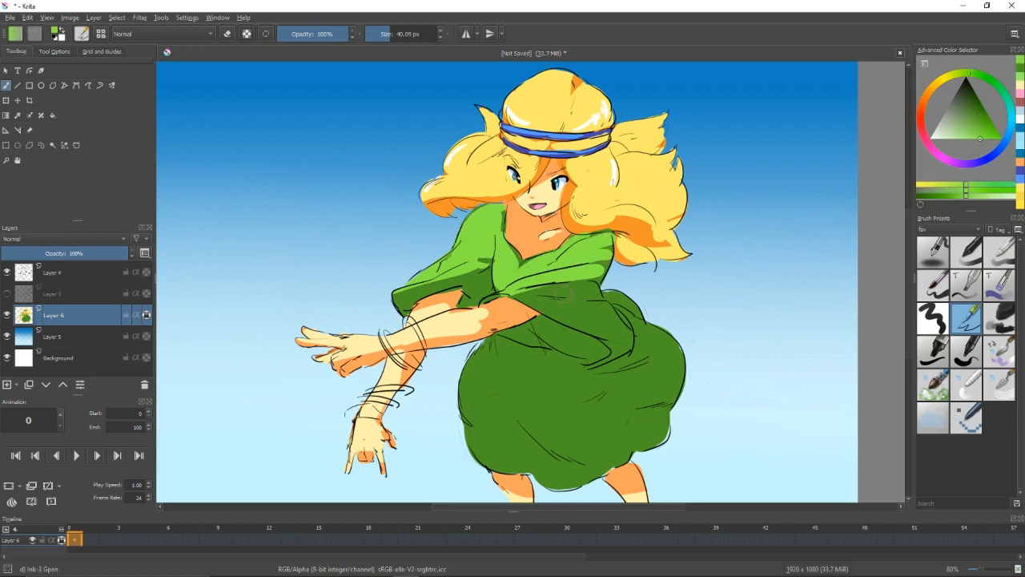
drag(527, 295, 623, 321)
key(ctrl+z)
drag(531, 291, 615, 295)
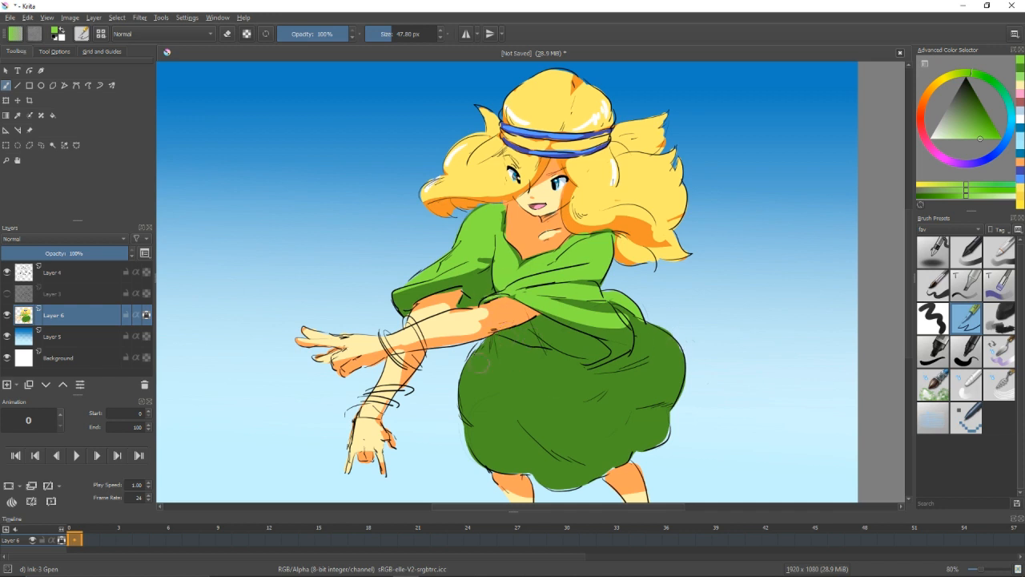
Paint light green lit areas along the skirt's left side and lower hem, leaving dark green fold shadows.
drag(478, 362, 579, 413)
mouse_move(476, 360)
mouse_down()
mouse_move(468, 379)
mouse_move(512, 433)
mouse_up()
drag(503, 411, 579, 484)
drag(467, 407, 488, 466)
drag(479, 425, 510, 466)
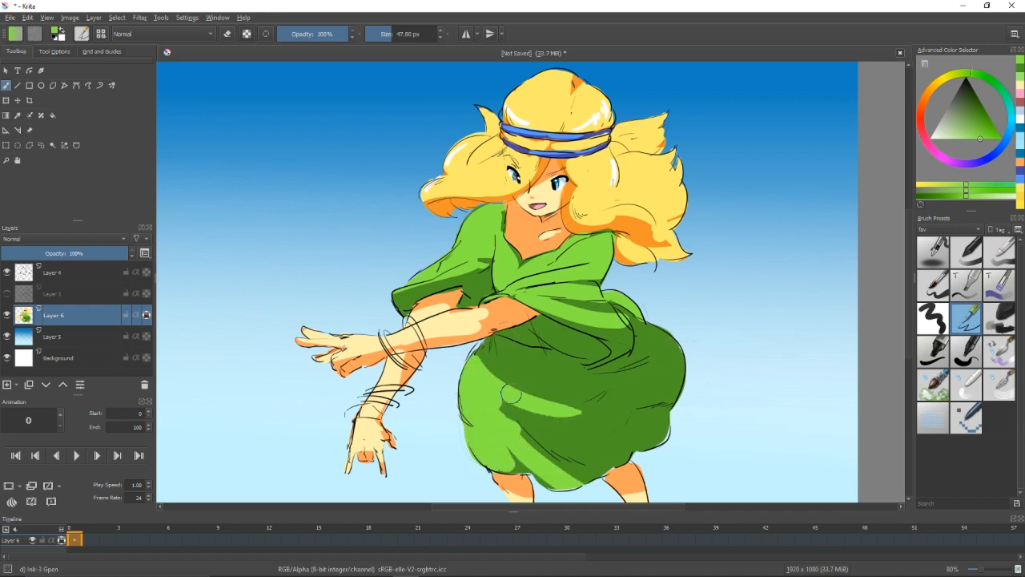
Extend the light green over the skirt's right side and upper middle, keeping the central folds dark.
mouse_move(571, 412)
mouse_down()
mouse_move(671, 434)
mouse_move(677, 365)
mouse_move(647, 330)
mouse_up()
mouse_move(628, 370)
mouse_down()
mouse_move(572, 395)
mouse_move(631, 352)
mouse_up()
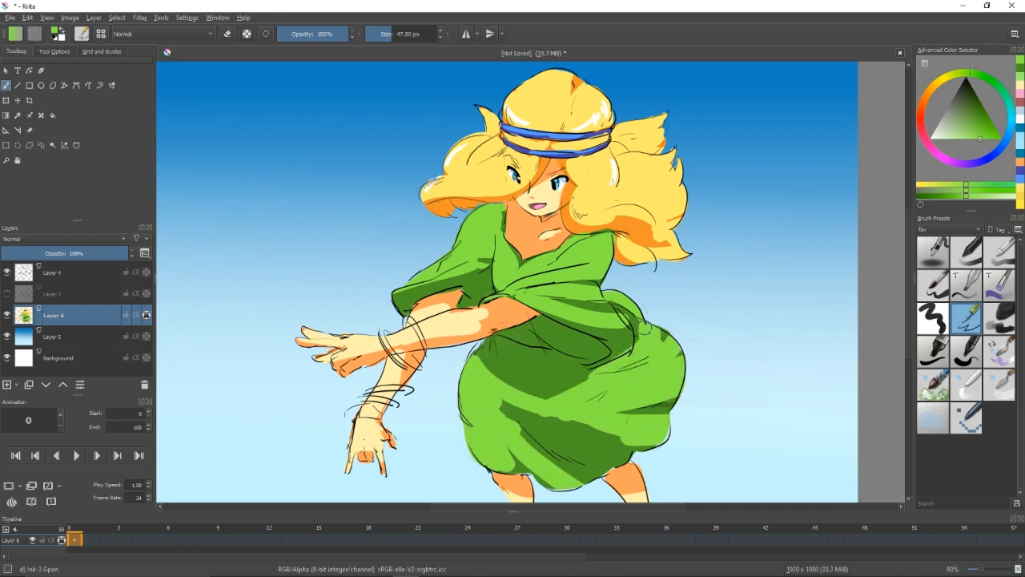
mouse_move(539, 393)
mouse_down()
mouse_move(593, 367)
mouse_move(513, 381)
mouse_move(551, 365)
mouse_move(603, 366)
mouse_move(609, 328)
mouse_up()
ctrl+click(570, 349)
ctrl+click(652, 360)
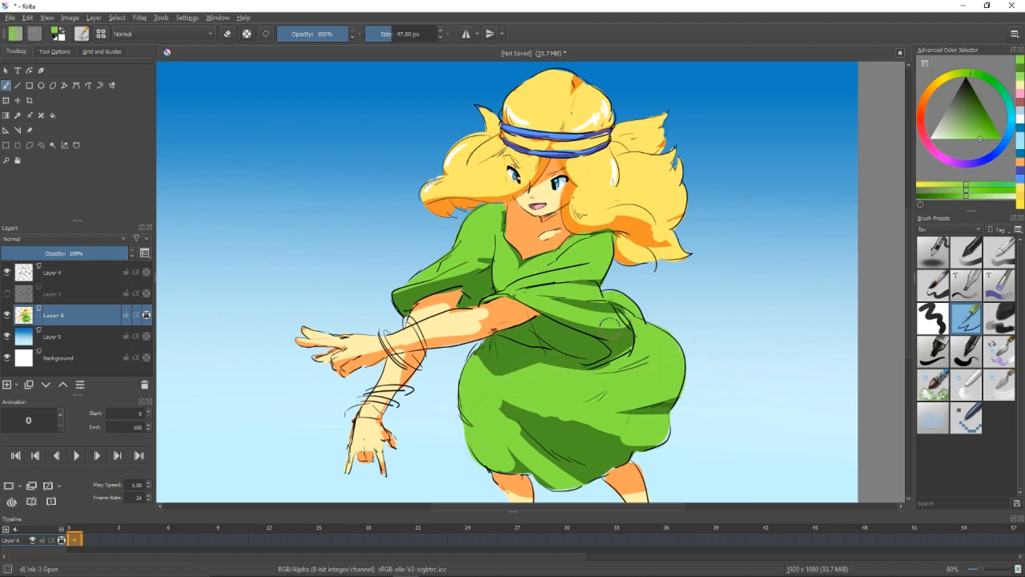
Sample the pale skin colour from the face and retouch the skin and skirt shading with sampled colours.
ctrl+click(551, 193)
scroll(585, 299, down, 1)
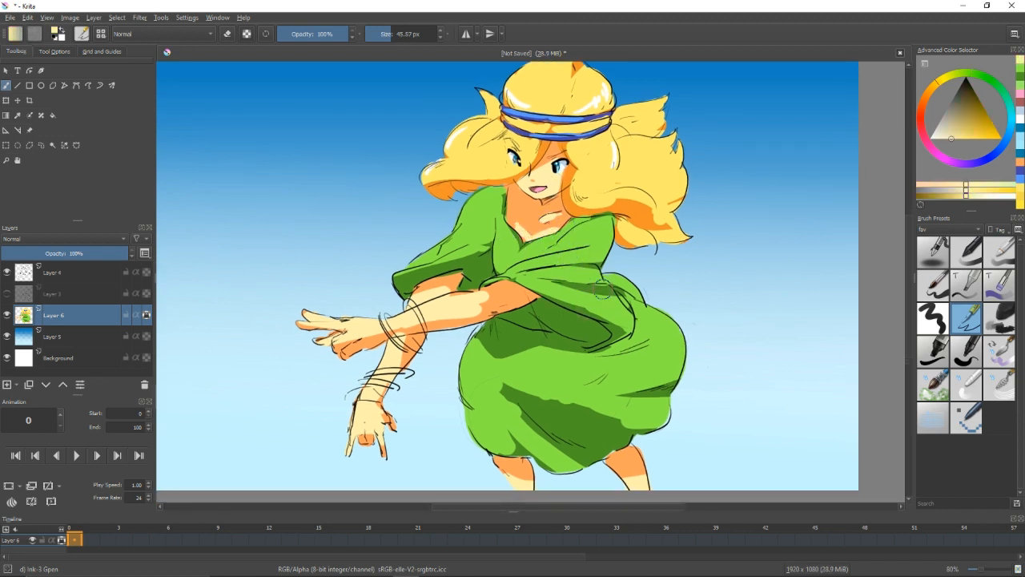
drag(602, 289, 601, 284)
ctrl+click(581, 400)
mouse_move(505, 378)
mouse_down()
mouse_move(627, 414)
mouse_move(558, 410)
mouse_move(586, 418)
mouse_up()
mouse_move(681, 398)
mouse_down()
mouse_move(666, 416)
mouse_move(429, 318)
mouse_move(410, 336)
mouse_up()
ctrl+click(517, 322)
Pick an orange-brown and paint the bracelets on both wrists, cleaning up where they overlap the arm.
click(928, 91)
click(978, 107)
key(ctrl+z)
click(974, 117)
drag(415, 336, 434, 363)
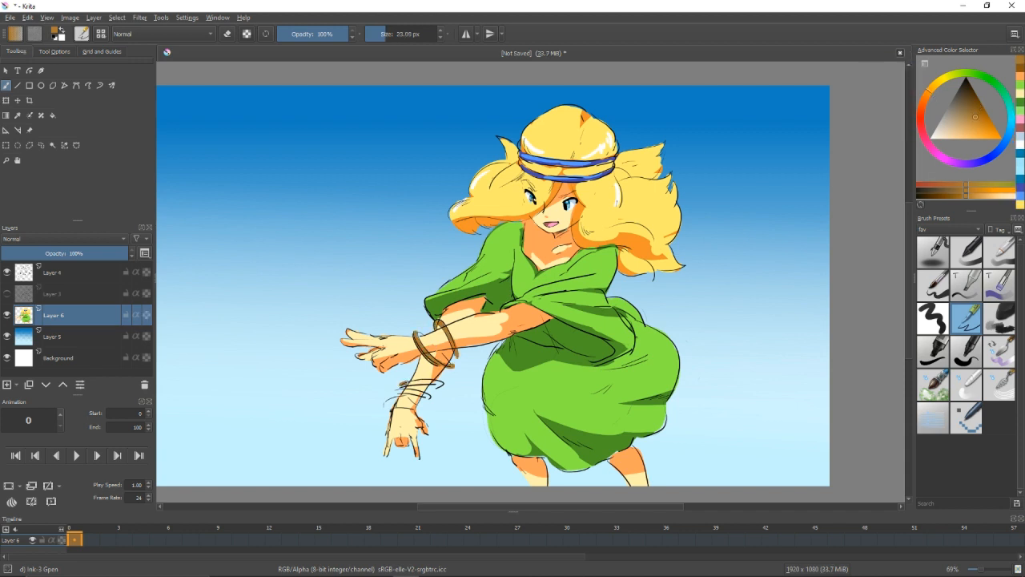
key(e)
ctrl+click(449, 335)
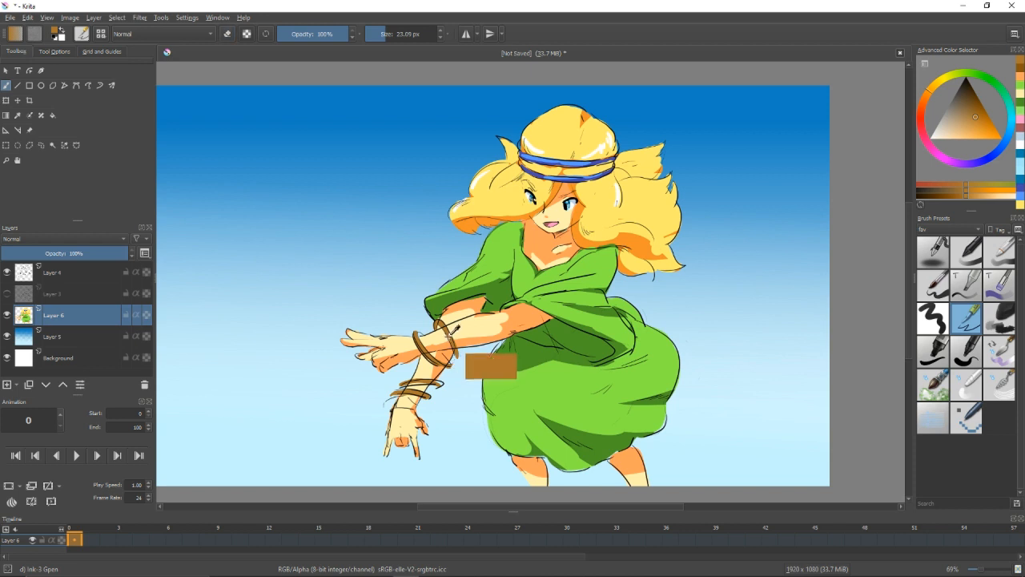
drag(397, 390, 389, 400)
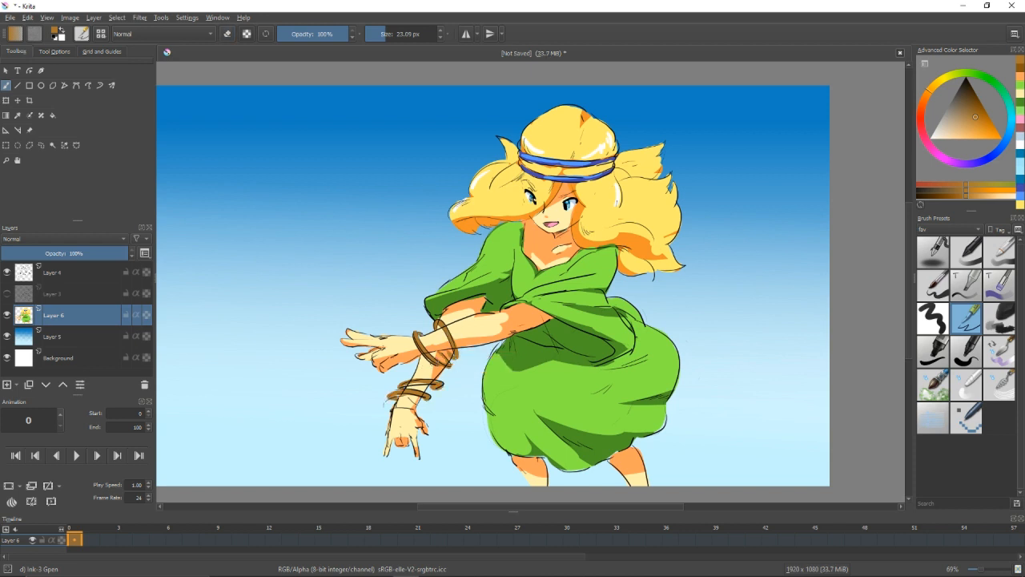
ctrl+click(423, 347)
Lock the colour layer's alpha and paint golden yellow-orange highlights along the bracelets.
drag(976, 117, 974, 139)
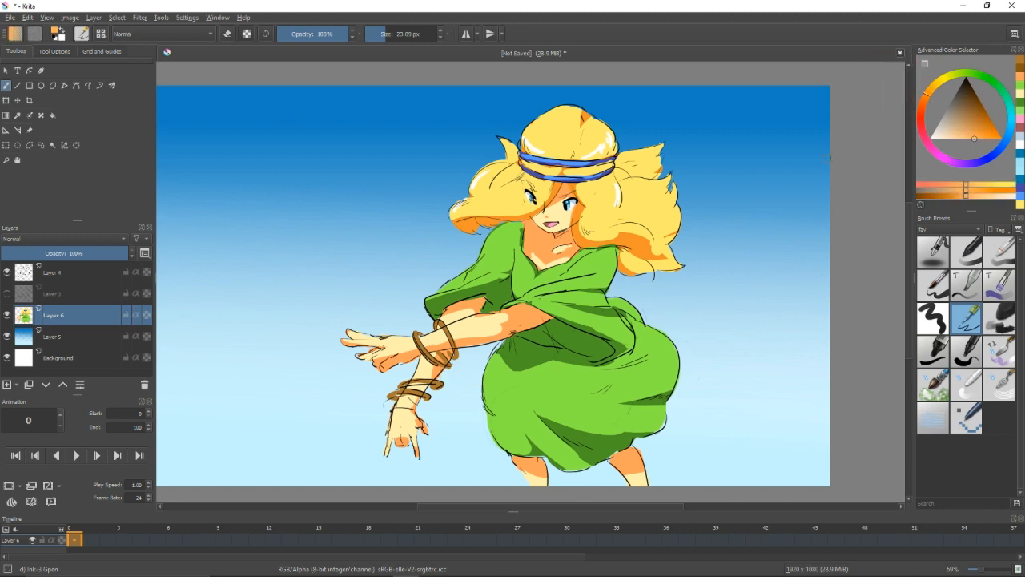
click(147, 314)
ctrl+click(640, 204)
click(973, 138)
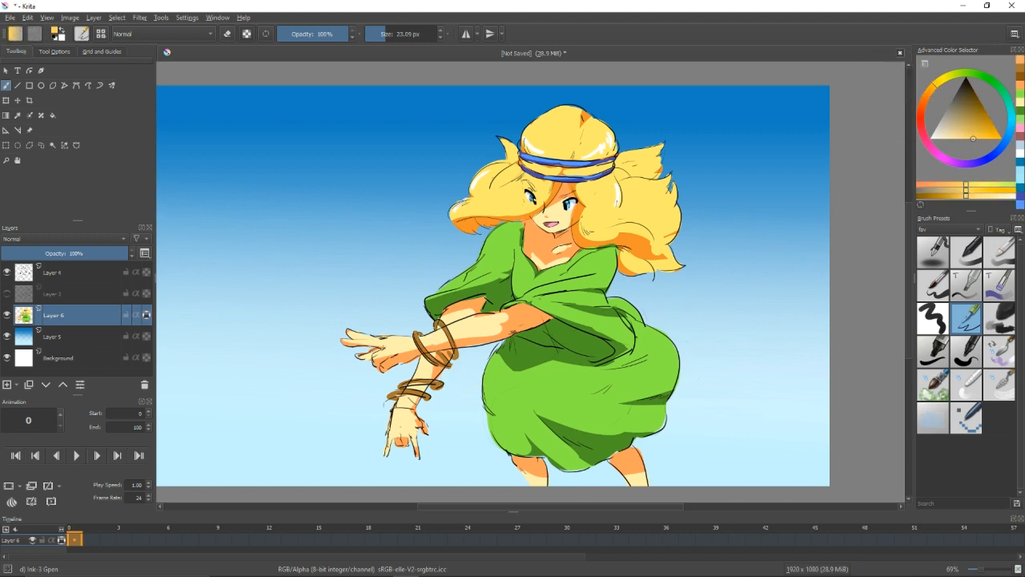
drag(437, 324, 454, 355)
drag(417, 335, 436, 362)
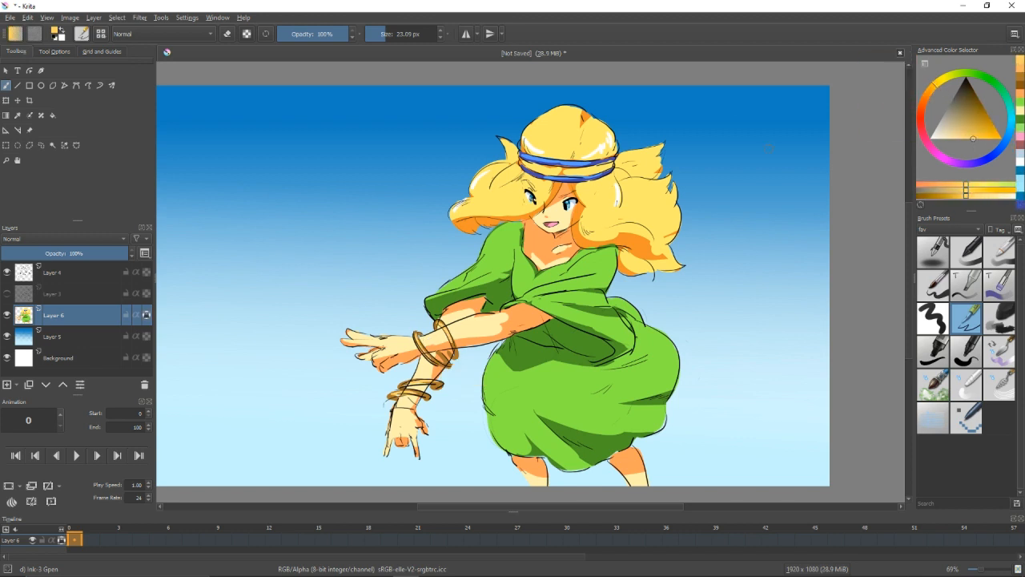
Add small pale cream glints to the bracelets.
click(947, 138)
drag(440, 322, 451, 329)
click(939, 138)
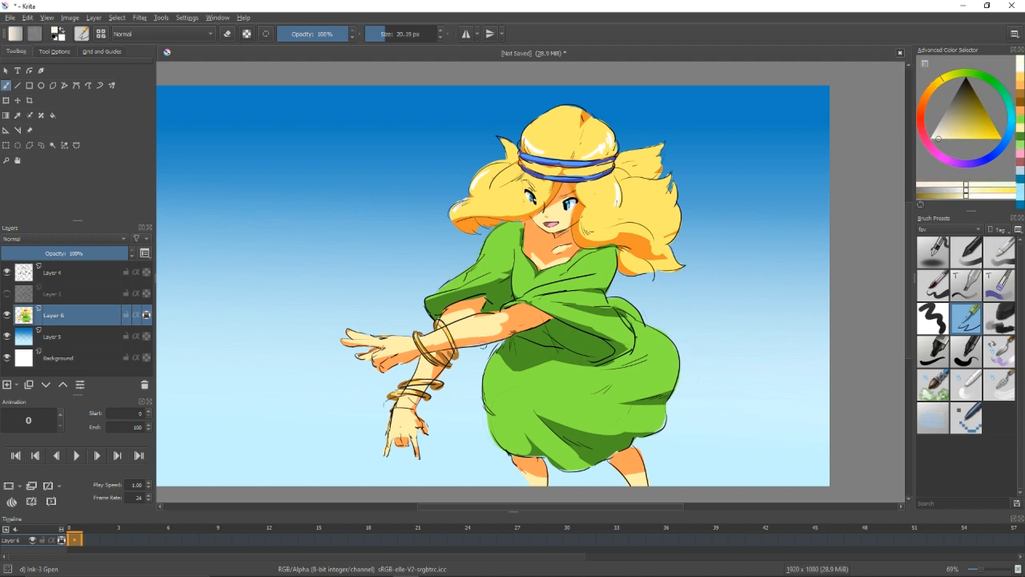
mouse_move(636, 242)
mouse_down()
mouse_move(617, 236)
mouse_move(638, 245)
mouse_up()
drag(679, 310, 679, 335)
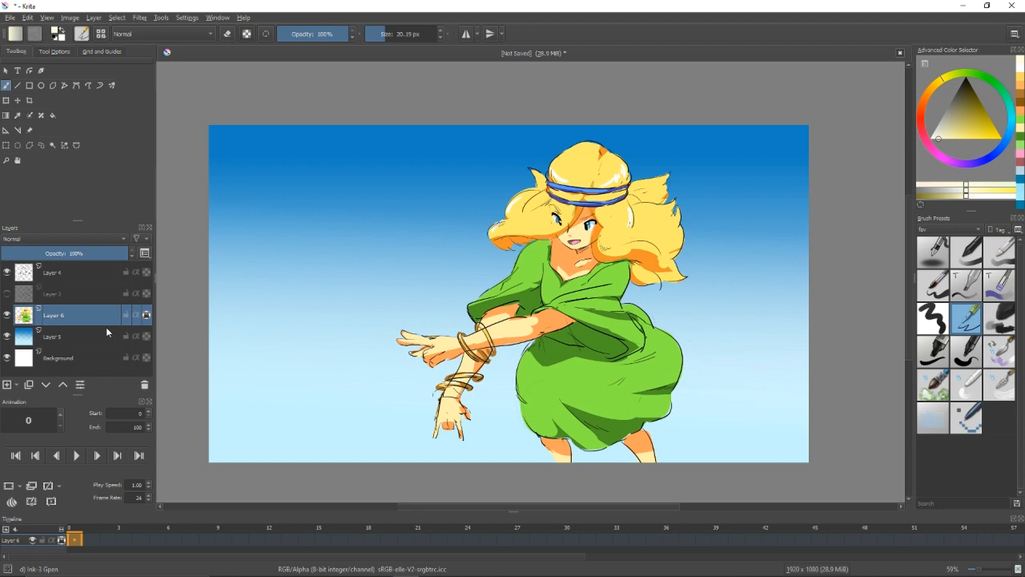
Switch to the Basic-3 Flow brush, choose a medium blue and add a new layer directly above Layer 5.
click(989, 245)
click(1009, 127)
click(948, 194)
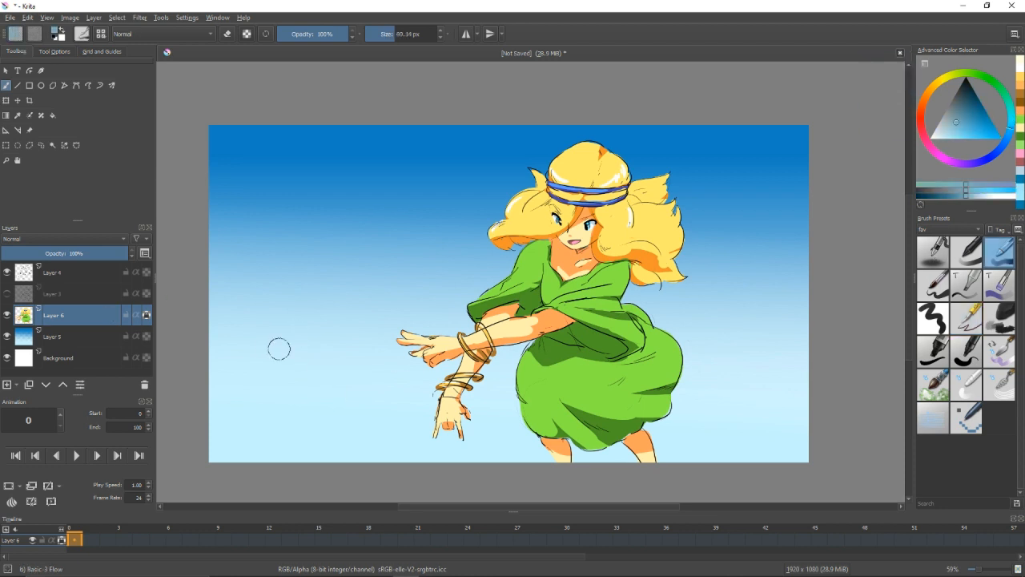
click(64, 336)
drag(279, 348, 278, 342)
click(7, 384)
key(ctrl+z)
click(954, 127)
key(ctrl+z)
mouse_move(221, 323)
mouse_down()
mouse_move(268, 344)
mouse_move(289, 381)
mouse_move(254, 399)
mouse_up()
key(ctrl+z)
ctrl+click(339, 225)
key(ctrl+z)
Paint medium blue cloud shapes in the sky at the canvas's lower left and to the right of the skirt.
mouse_move(240, 352)
mouse_down()
mouse_move(268, 378)
mouse_move(260, 355)
mouse_move(311, 352)
mouse_up()
key(ctrl+z)
drag(264, 383, 226, 408)
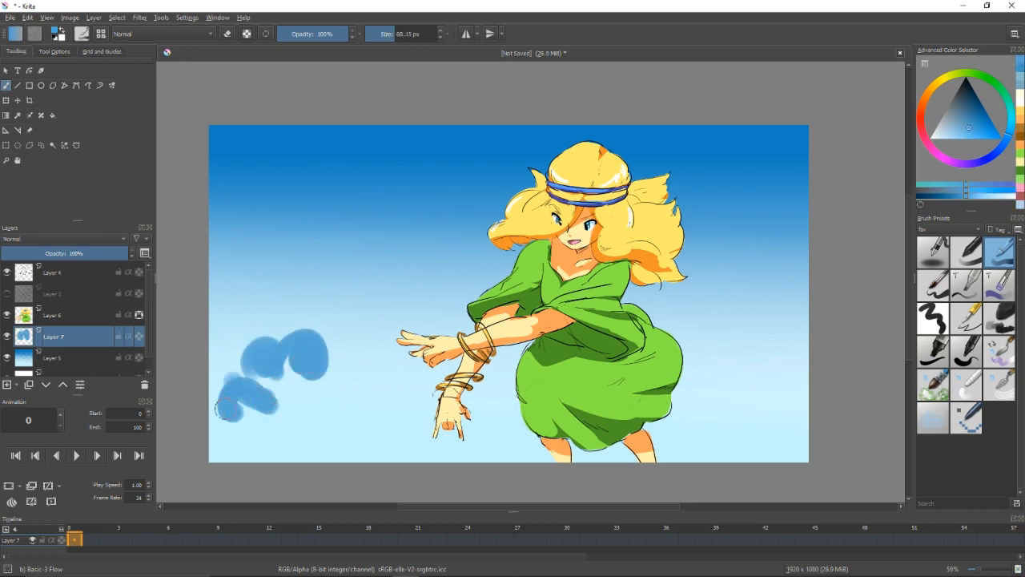
mouse_move(301, 391)
mouse_down()
mouse_move(357, 360)
mouse_move(340, 413)
mouse_up()
mouse_move(300, 408)
mouse_down()
mouse_move(297, 434)
mouse_move(306, 437)
mouse_up()
mouse_move(695, 362)
mouse_down()
mouse_move(814, 290)
mouse_move(717, 359)
mouse_up()
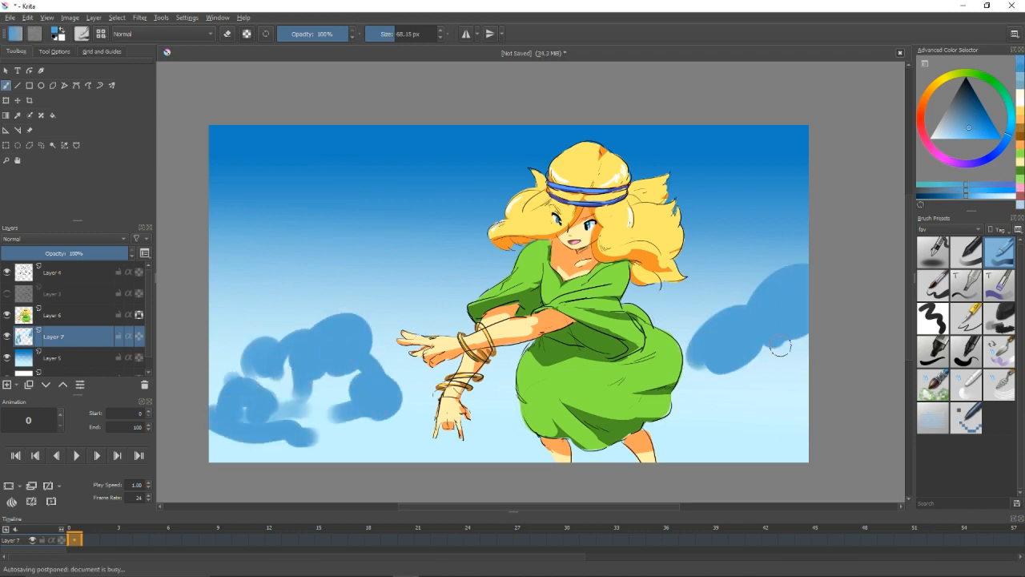
drag(780, 346, 724, 388)
Paint a large blue cloud behind the character, from above the hat down past the left shoulder.
drag(405, 258, 623, 151)
key(ctrl+z)
ctrl+click(456, 182)
mouse_move(415, 215)
mouse_down()
mouse_move(611, 123)
mouse_move(615, 160)
mouse_up()
mouse_move(410, 222)
mouse_down()
mouse_move(417, 260)
mouse_move(468, 272)
mouse_move(509, 260)
mouse_up()
drag(503, 170, 533, 150)
mouse_move(407, 221)
mouse_down()
mouse_move(400, 264)
mouse_move(477, 290)
mouse_move(442, 314)
mouse_up()
Fill in the bodies of the lower-left and right clouds and extend the central cloud beside the sleeve.
mouse_move(308, 361)
mouse_down()
mouse_move(260, 410)
mouse_move(308, 426)
mouse_up()
mouse_move(320, 376)
mouse_down()
mouse_move(272, 439)
mouse_move(377, 424)
mouse_move(300, 416)
mouse_up()
ctrl+click(346, 350)
mouse_move(320, 421)
mouse_down()
mouse_move(356, 410)
mouse_move(308, 439)
mouse_up()
ctrl+click(450, 316)
ctrl+click(743, 346)
mouse_move(717, 354)
mouse_down()
mouse_move(708, 370)
mouse_move(737, 373)
mouse_up()
mouse_move(724, 388)
mouse_down()
mouse_move(727, 399)
mouse_move(758, 402)
mouse_up()
drag(318, 397, 346, 392)
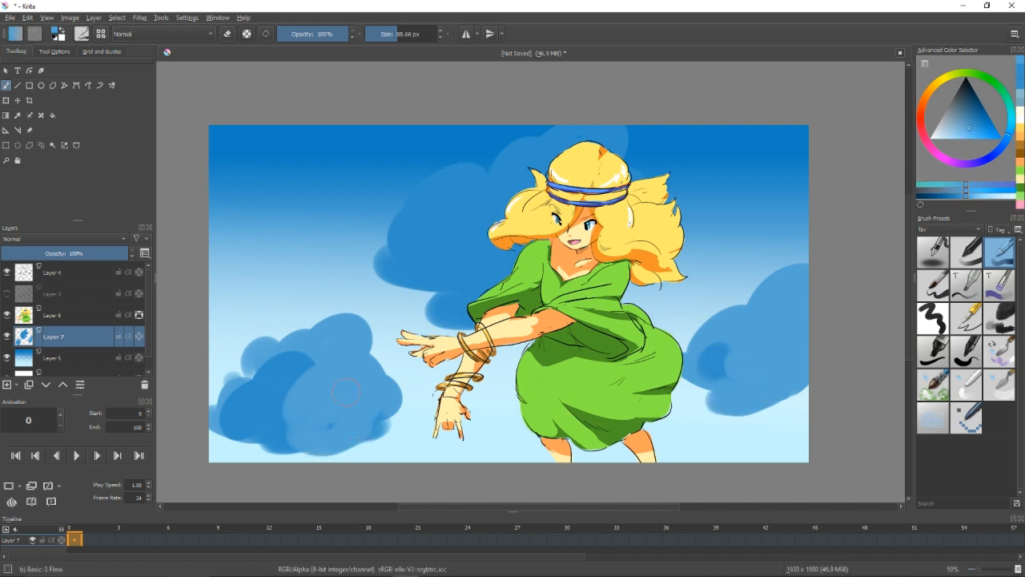
Lock the cloud layer's alpha and pick a very pale blue, undoing the test stroke.
click(944, 141)
click(139, 336)
mouse_move(224, 410)
mouse_down()
mouse_move(254, 396)
mouse_move(238, 395)
mouse_up()
key(ctrl+z)
Paint pale blue lit puffs over the lower-left cloud, undoing the last stroke at its base.
key(ctrl+z)
click(942, 140)
click(937, 139)
click(139, 337)
drag(268, 352, 301, 391)
mouse_move(301, 391)
mouse_down()
mouse_move(350, 342)
mouse_move(365, 382)
mouse_move(306, 422)
mouse_up()
mouse_move(365, 410)
mouse_down()
mouse_move(346, 416)
mouse_move(386, 397)
mouse_up()
drag(263, 431, 277, 431)
key(ctrl+z)
mouse_move(408, 263)
mouse_down()
mouse_move(455, 222)
mouse_move(432, 253)
mouse_up()
ctrl+click(334, 366)
key(ctrl+z)
key(ctrl+z)
Paint soft pale blue lit areas over the cloud behind the character's head.
mouse_move(412, 258)
mouse_down()
mouse_move(422, 239)
mouse_move(484, 202)
mouse_up()
drag(490, 205, 564, 151)
drag(508, 244, 474, 293)
drag(575, 150, 612, 145)
drag(426, 203, 455, 182)
drag(400, 240, 392, 255)
Paint pale lit areas on the right cloud and add more to the lower part of the left cloud.
mouse_move(711, 366)
mouse_down()
mouse_move(727, 335)
mouse_move(785, 309)
mouse_up()
drag(782, 325, 798, 293)
ctrl+click(764, 310)
drag(747, 362, 775, 370)
drag(775, 369, 795, 356)
mouse_move(265, 415)
mouse_down()
mouse_move(353, 402)
mouse_move(322, 407)
mouse_move(341, 421)
mouse_up()
ctrl+click(283, 398)
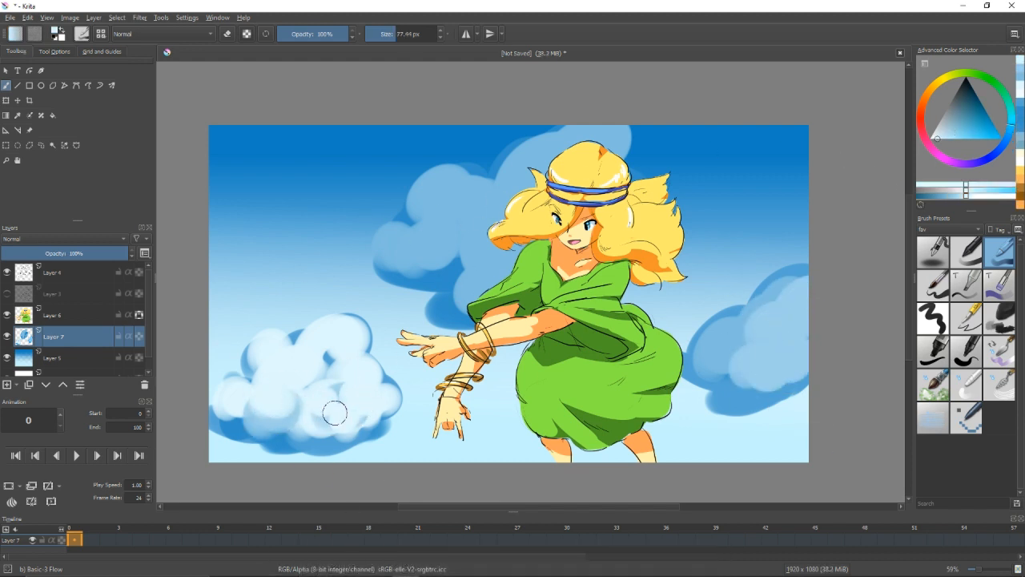
Brighten the right cloud with pale puffs and extend its blue outline upward with sampled cloud colours.
ctrl+click(742, 360)
mouse_move(711, 355)
mouse_down()
mouse_move(725, 349)
mouse_move(705, 360)
mouse_up()
ctrl+click(379, 397)
ctrl+click(764, 373)
ctrl+click(706, 357)
mouse_move(755, 392)
mouse_down()
mouse_move(743, 398)
mouse_move(788, 351)
mouse_up()
mouse_move(725, 349)
mouse_down()
mouse_move(716, 353)
mouse_move(783, 304)
mouse_up()
mouse_move(783, 312)
mouse_down()
mouse_move(759, 325)
mouse_move(798, 281)
mouse_move(735, 308)
mouse_move(761, 271)
mouse_move(799, 263)
mouse_up()
ctrl+click(729, 312)
ctrl+click(753, 320)
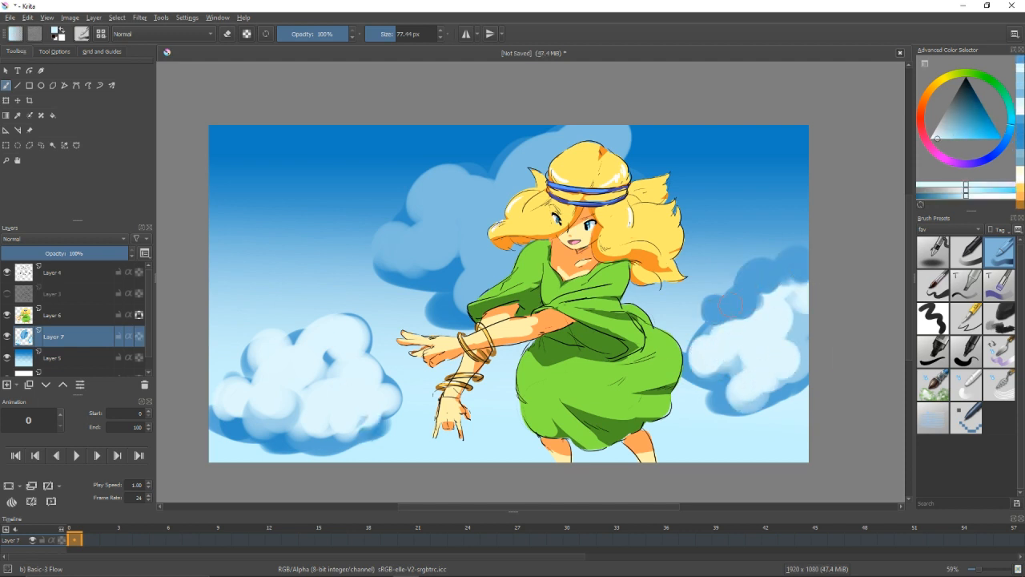
Paint pale puffs over the right cloud's upper extension and retouch its lower right area.
mouse_move(724, 307)
mouse_down()
mouse_move(774, 310)
mouse_move(795, 277)
mouse_up()
ctrl+click(781, 393)
ctrl+click(769, 374)
drag(782, 394, 791, 396)
ctrl+click(771, 318)
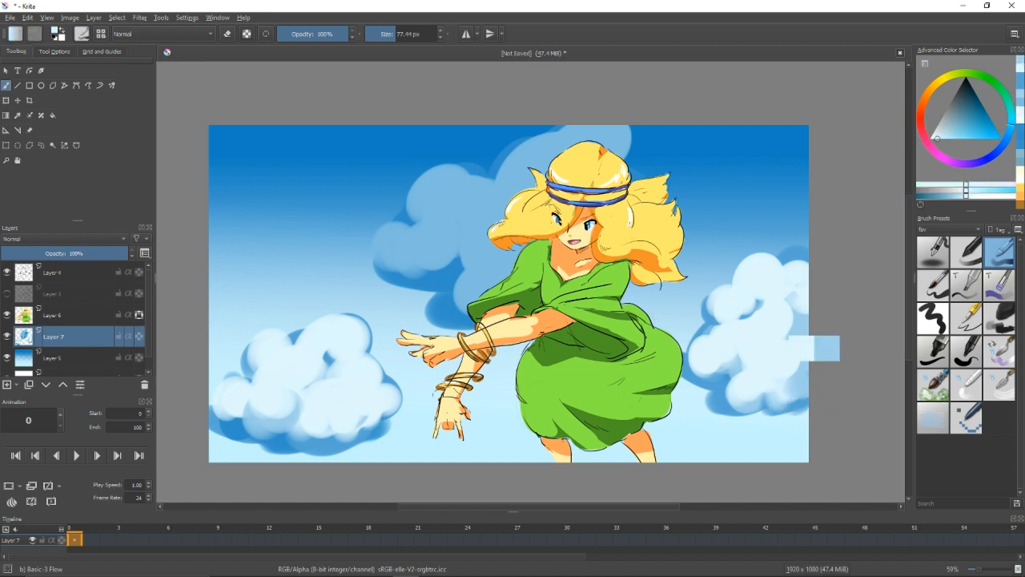
drag(790, 255, 797, 254)
Soften and retouch the right cloud's edge beside the skirt.
ctrl+click(698, 370)
key(slash)
mouse_move(681, 372)
mouse_down()
mouse_move(691, 378)
mouse_move(685, 371)
mouse_up()
ctrl+click(730, 375)
key(slash)
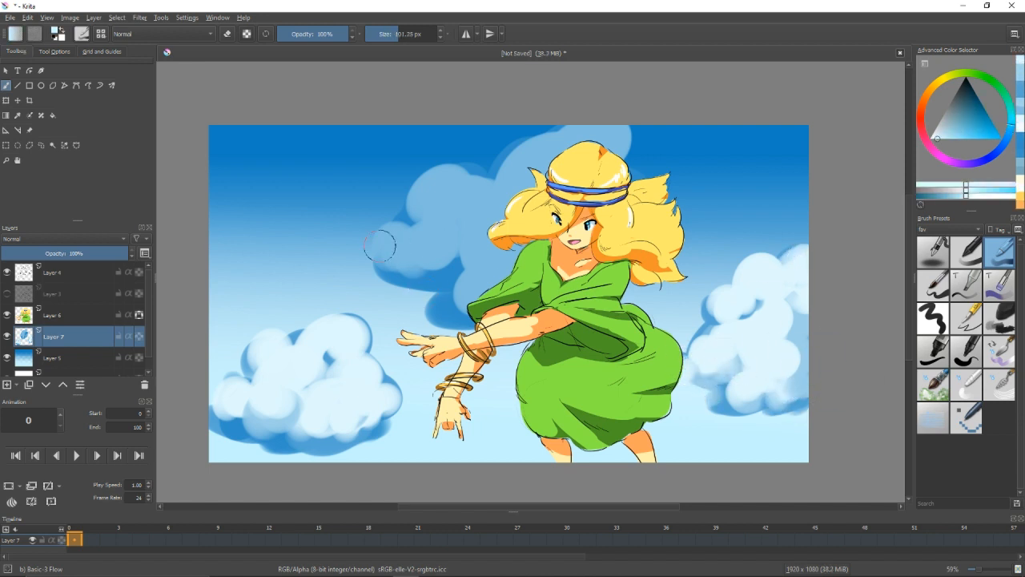
Paint large pale round puffs on the left side of the cloud behind the character's head.
drag(380, 246, 386, 246)
drag(384, 243, 403, 239)
drag(447, 231, 464, 222)
key(slash)
mouse_move(433, 193)
mouse_down()
mouse_move(467, 197)
mouse_move(614, 142)
mouse_up()
drag(497, 241, 505, 260)
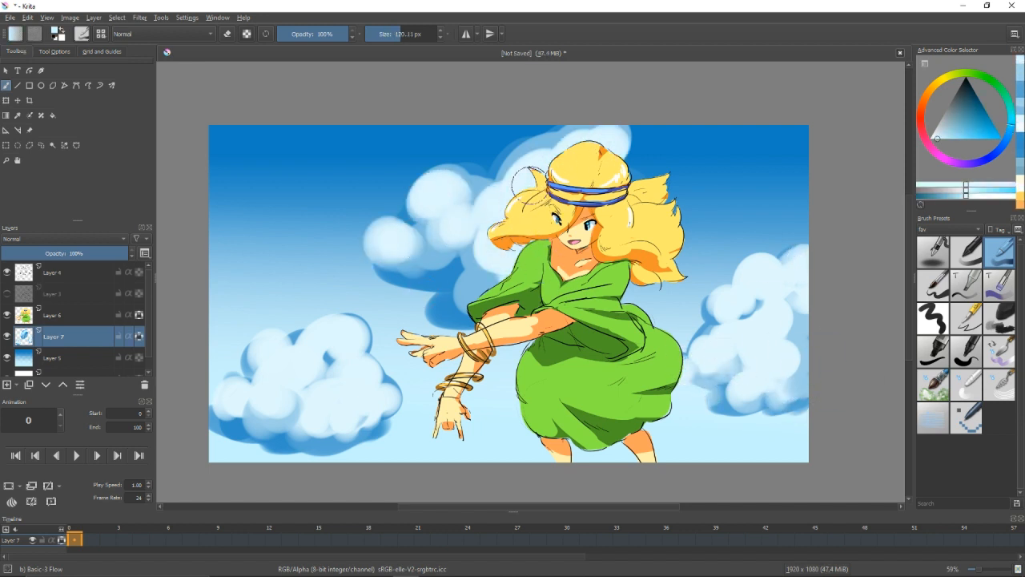
Add pale puffs to the central cloud beside the hat and down below the sleeve, blending their edges.
key(slash)
mouse_move(522, 156)
mouse_down()
mouse_move(562, 145)
mouse_move(511, 148)
mouse_move(567, 144)
mouse_up()
ctrl+click(533, 144)
key(slash)
ctrl+click(528, 185)
mouse_move(501, 264)
mouse_down()
mouse_move(442, 324)
mouse_move(430, 311)
mouse_up()
key(slash)
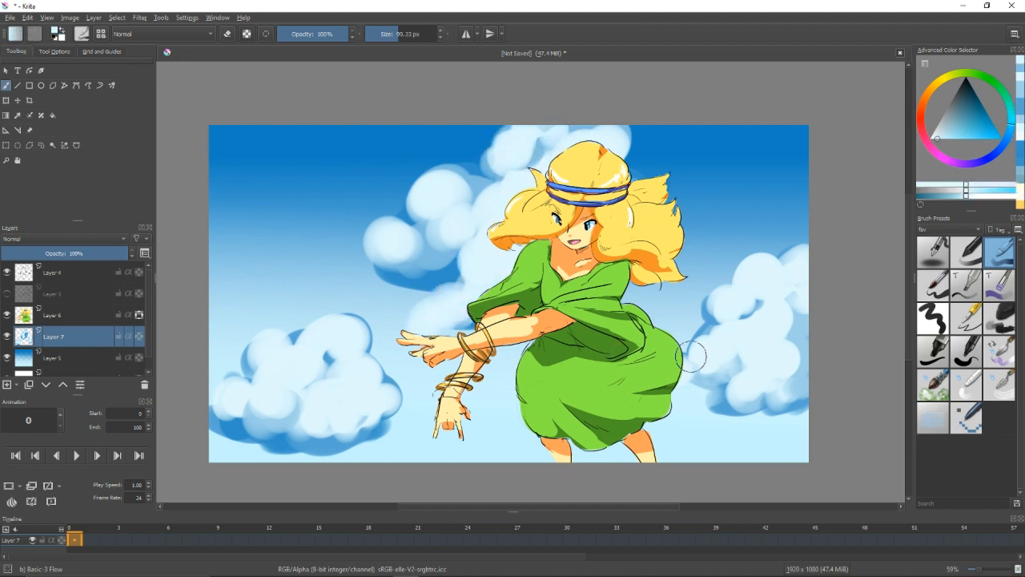
Add a new layer and move it above Layer 6, the character's colour layer.
drag(691, 356, 690, 363)
click(8, 384)
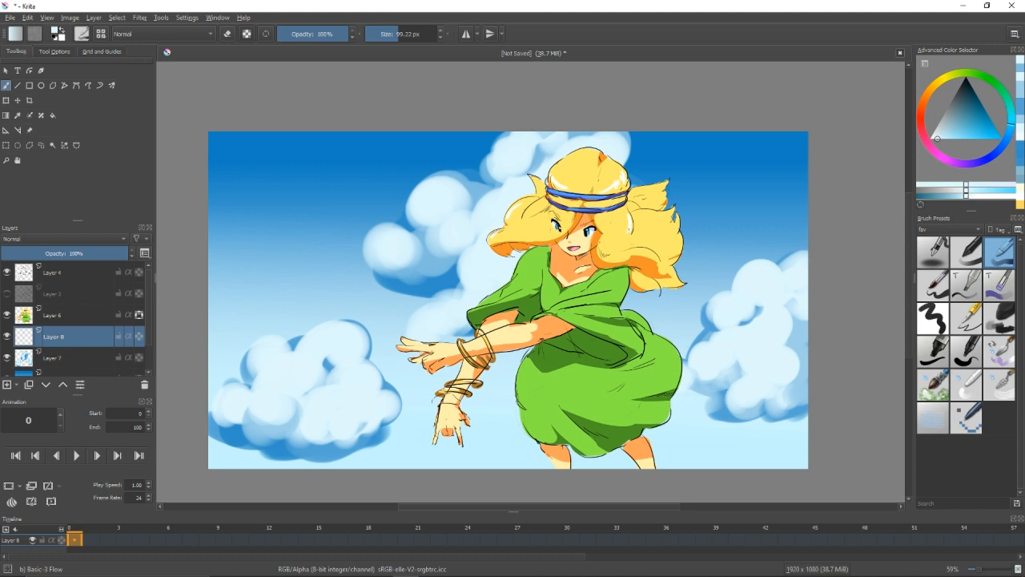
drag(401, 345, 390, 344)
drag(86, 336, 87, 309)
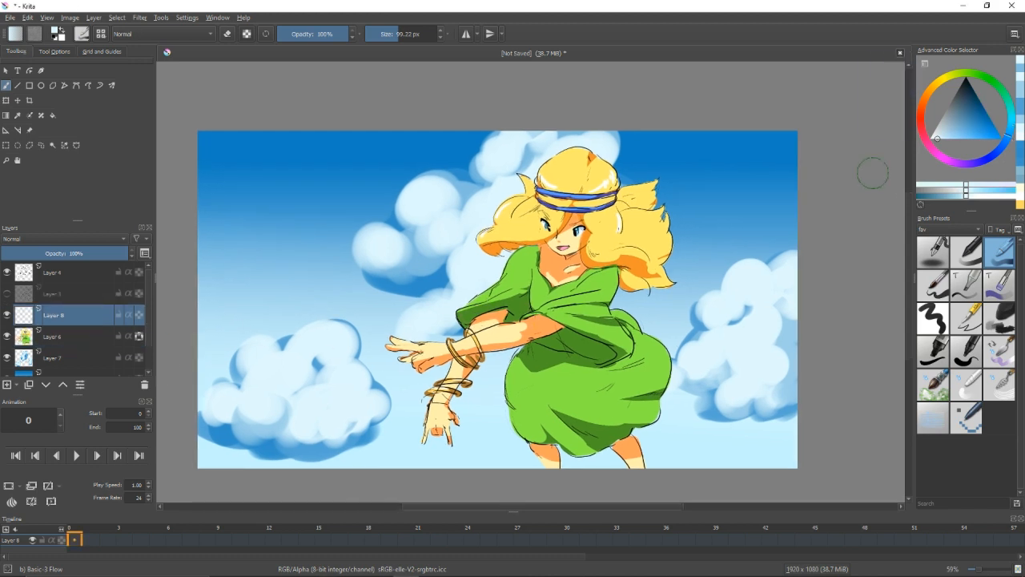
Choose a bright saturated blue and paint a rounded blob over the outstretched hand, undoing the first tries.
click(975, 124)
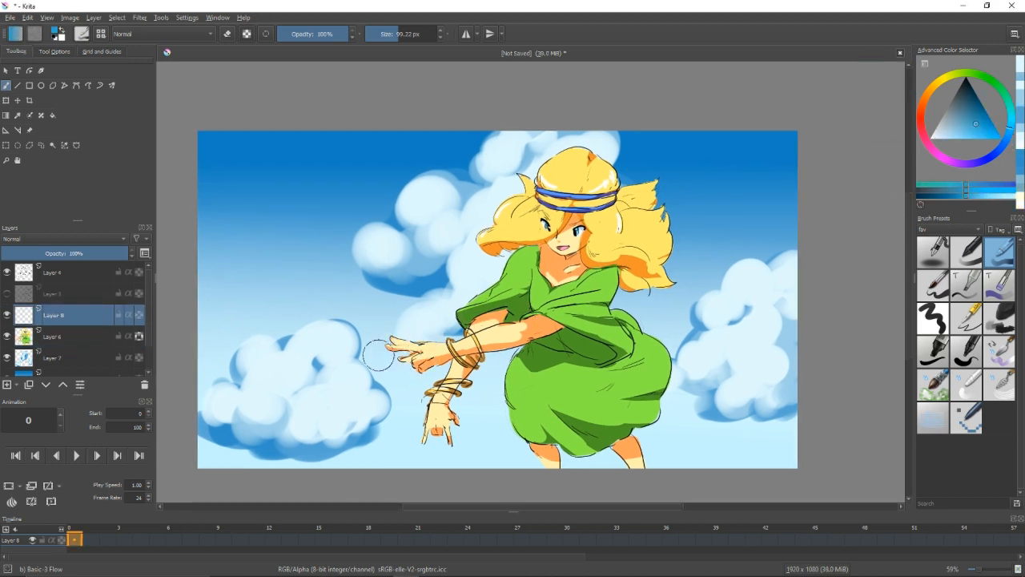
drag(975, 124, 977, 114)
mouse_move(390, 340)
mouse_down()
mouse_move(433, 357)
mouse_move(397, 328)
mouse_move(444, 363)
mouse_up()
click(1009, 134)
click(984, 126)
key(ctrl+z)
key(ctrl+z)
click(1011, 128)
click(988, 129)
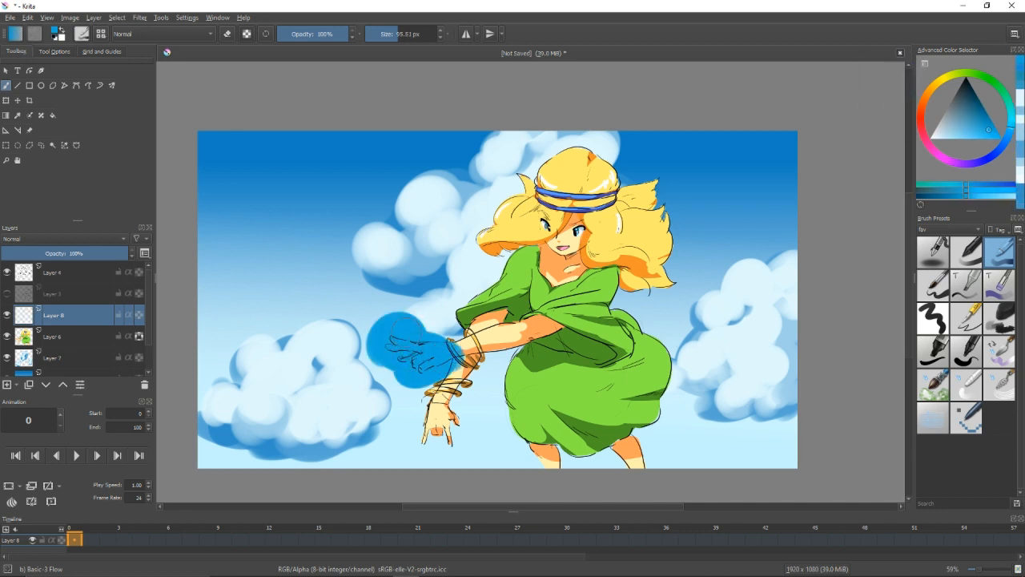
Paint a curved, tapering blue trail rising up and left from the blob on the hand, redoing the first attempt.
mouse_move(364, 309)
mouse_down()
mouse_move(351, 309)
mouse_move(329, 224)
mouse_up()
key(ctrl+z)
drag(351, 291, 328, 223)
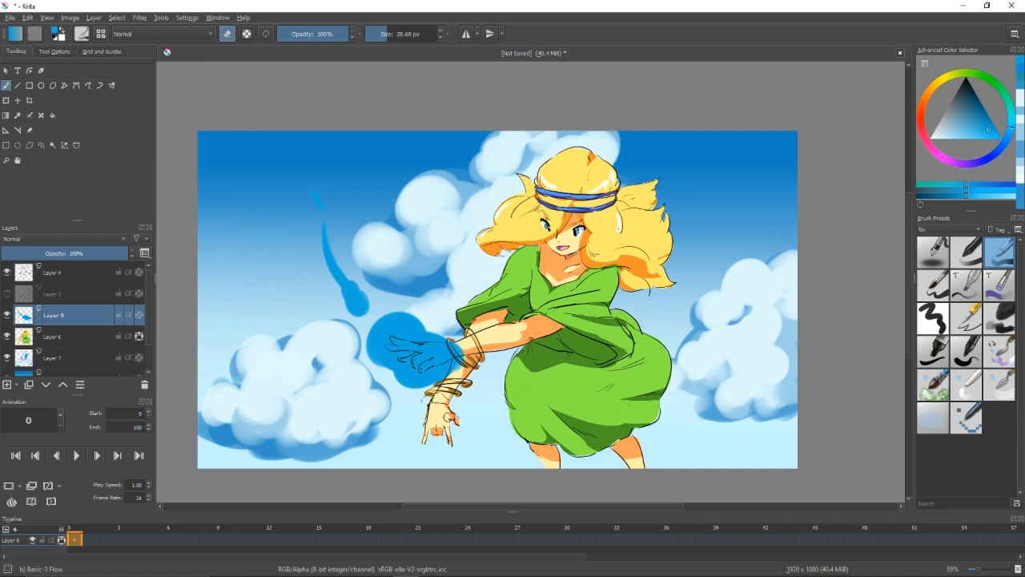
Paint a saturated blue blob over the lower hand and a curved band sweeping around the arms, undoing the misplaced strokes.
click(438, 424)
mouse_move(440, 398)
mouse_down()
mouse_move(463, 445)
mouse_move(471, 437)
mouse_up()
mouse_move(466, 400)
mouse_down()
mouse_move(574, 376)
mouse_move(513, 348)
mouse_up()
key(ctrl+z)
mouse_move(477, 257)
mouse_down()
mouse_move(517, 314)
mouse_move(491, 315)
mouse_up()
key(ctrl+z)
key(e)
Lock the transparency of Layer 8, choose a bright cyan and paint a lighter core along the tapering trail.
click(1010, 123)
click(964, 138)
click(139, 314)
key(e)
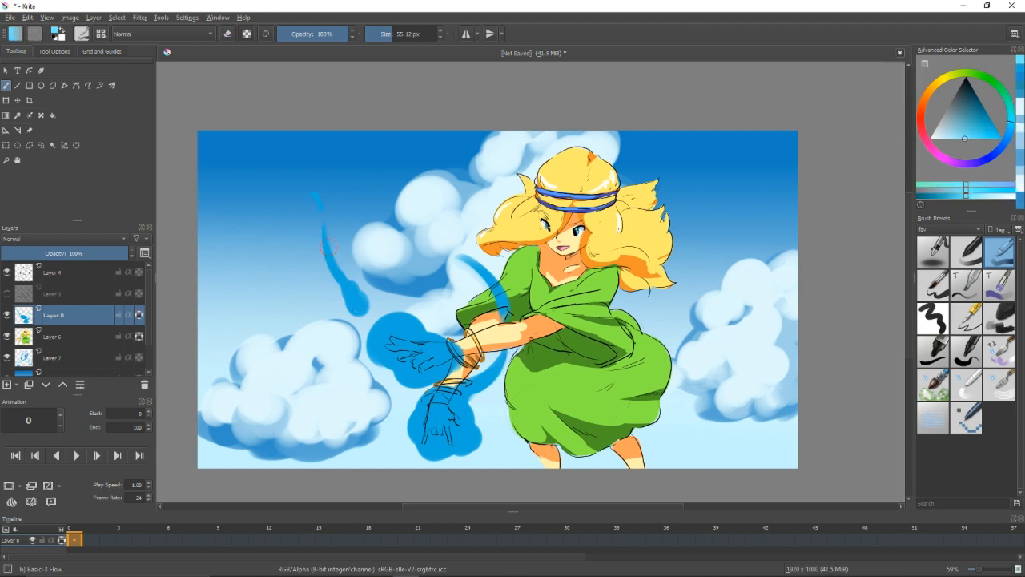
click(973, 138)
drag(321, 256, 356, 302)
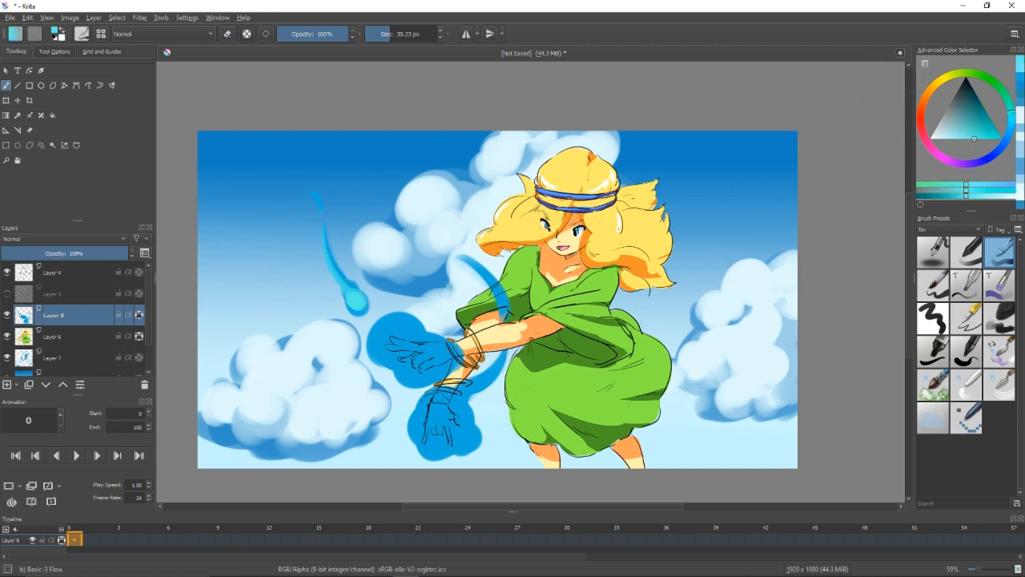
Paint cyan cores inside the blue blobs over both hands and along the curved band around the arms.
drag(380, 350, 389, 350)
drag(379, 329, 411, 349)
drag(563, 385, 577, 366)
mouse_move(445, 380)
mouse_down()
mouse_move(432, 409)
mouse_move(479, 410)
mouse_up()
drag(513, 338, 478, 372)
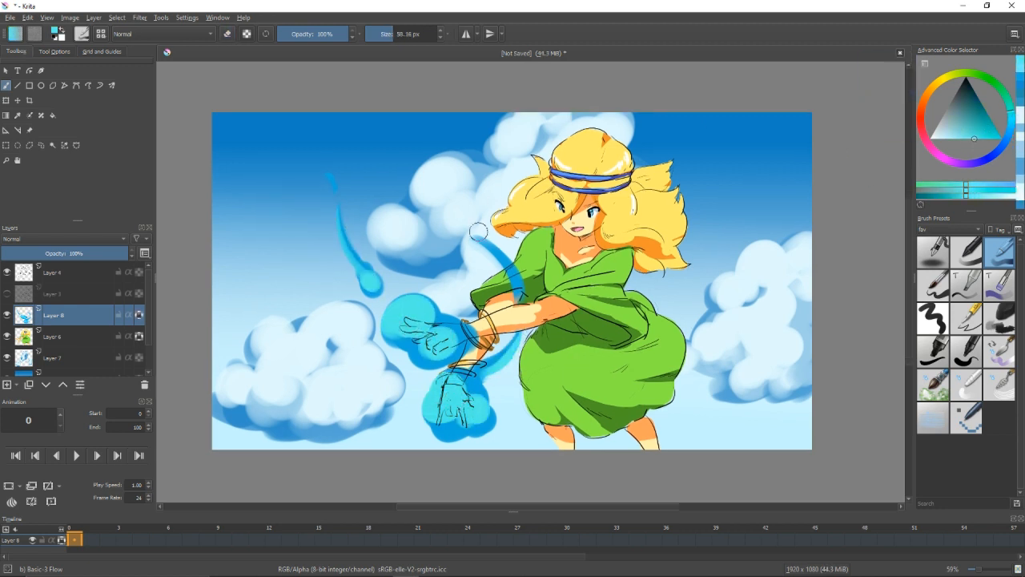
drag(479, 231, 519, 300)
Return to the deeper blue, undo a blob tried over the skirt, and add a new layer below Layer 6.
ctrl+click(482, 426)
key(slash)
drag(554, 438, 587, 415)
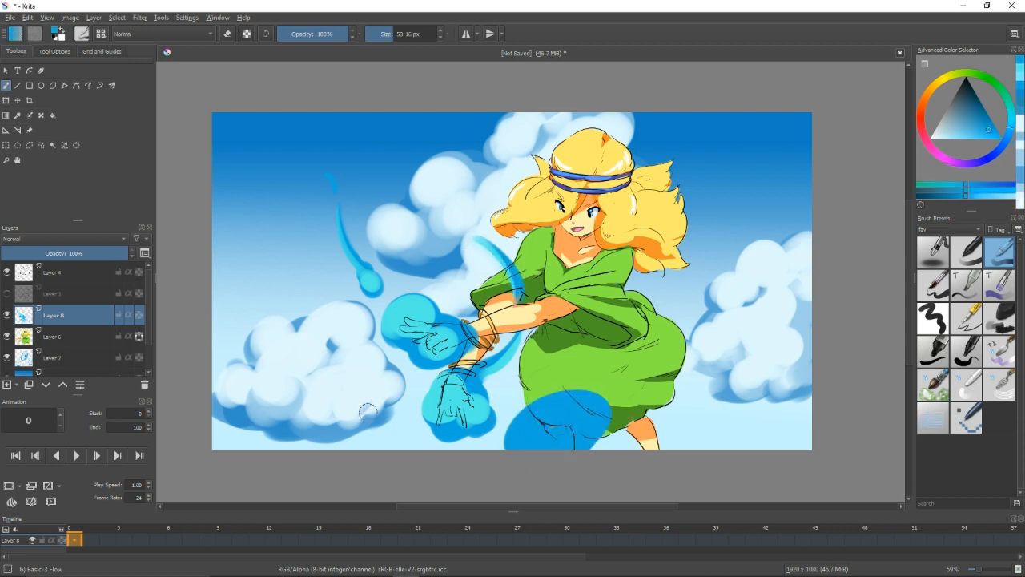
key(ctrl+z)
key(Insert)
double_click(45, 384)
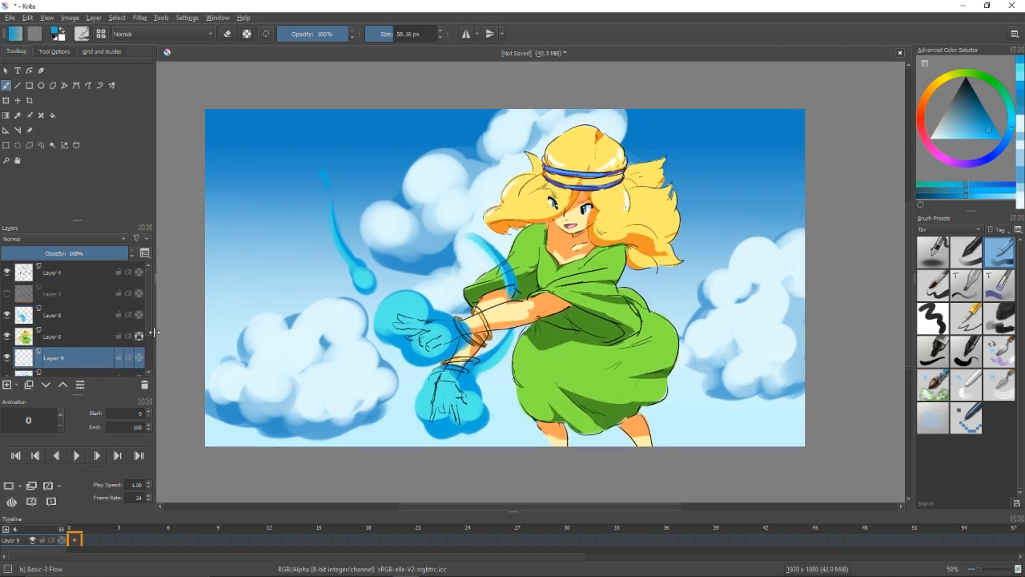
Paint a large billowing blue shape behind the skirt and legs, and fill its inside with cyan, undoing one stroke.
drag(481, 420, 506, 418)
mouse_move(511, 417)
mouse_down()
mouse_move(549, 450)
mouse_move(721, 375)
mouse_move(735, 413)
mouse_up()
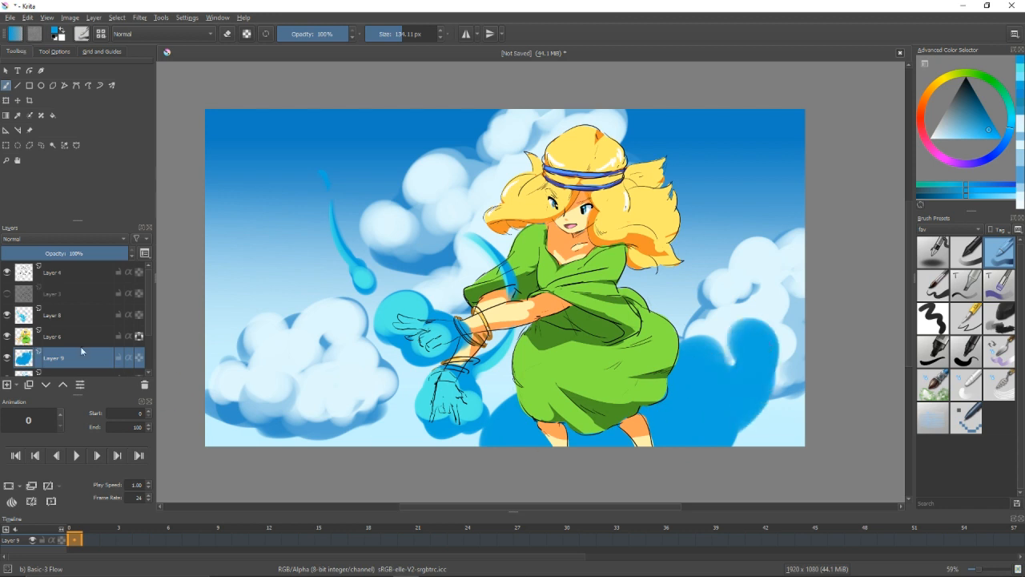
ctrl+click(403, 313)
drag(505, 418, 599, 439)
key(ctrl+z)
mouse_move(537, 451)
mouse_down()
mouse_move(637, 455)
mouse_move(691, 373)
mouse_move(712, 401)
mouse_up()
mouse_move(735, 397)
mouse_down()
mouse_move(721, 396)
mouse_move(741, 340)
mouse_up()
drag(741, 403, 745, 415)
Add a new layer above Layer 4 and set its blending mode to Overlay.
click(78, 273)
key(Insert)
click(70, 239)
click(56, 328)
Try a yellow-green gradient across the picture on the Overlay layer with the Gradient tool and undo it.
click(972, 73)
click(972, 121)
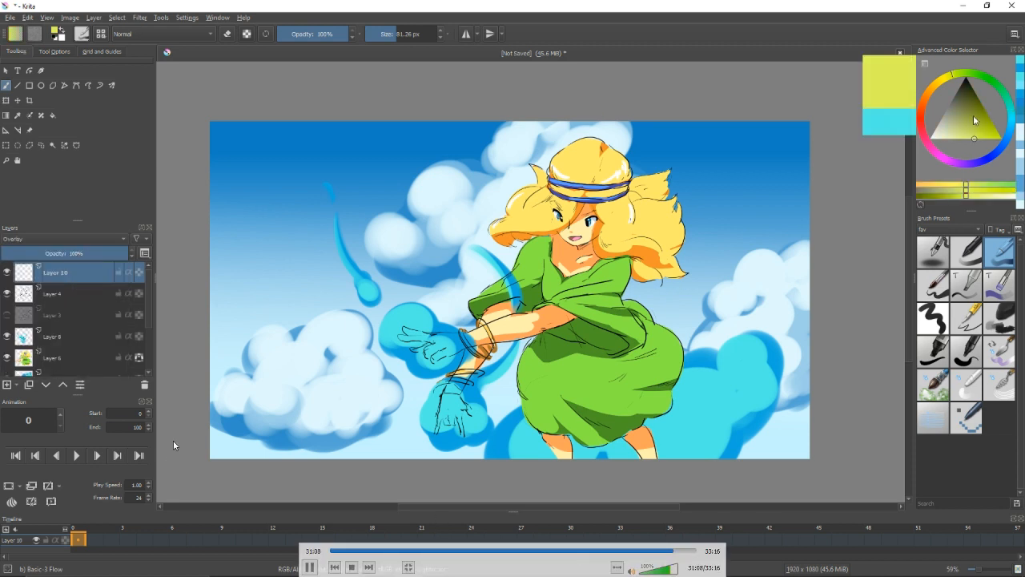
click(6, 115)
drag(229, 240, 480, 276)
key(ctrl+z)
Choose a muted yellow-green and draw a diagonal gradient from the upper-left sky towards the skirt, redoing the first attempt.
click(1010, 121)
click(969, 138)
drag(969, 125, 962, 123)
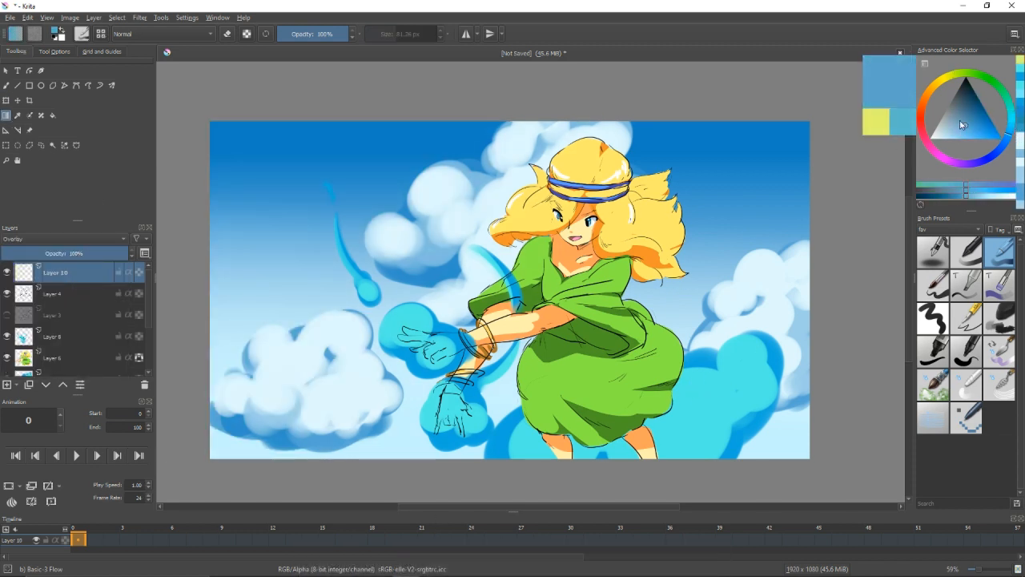
click(956, 73)
click(955, 132)
drag(322, 230, 480, 310)
key(ctrl+z)
drag(328, 208, 618, 496)
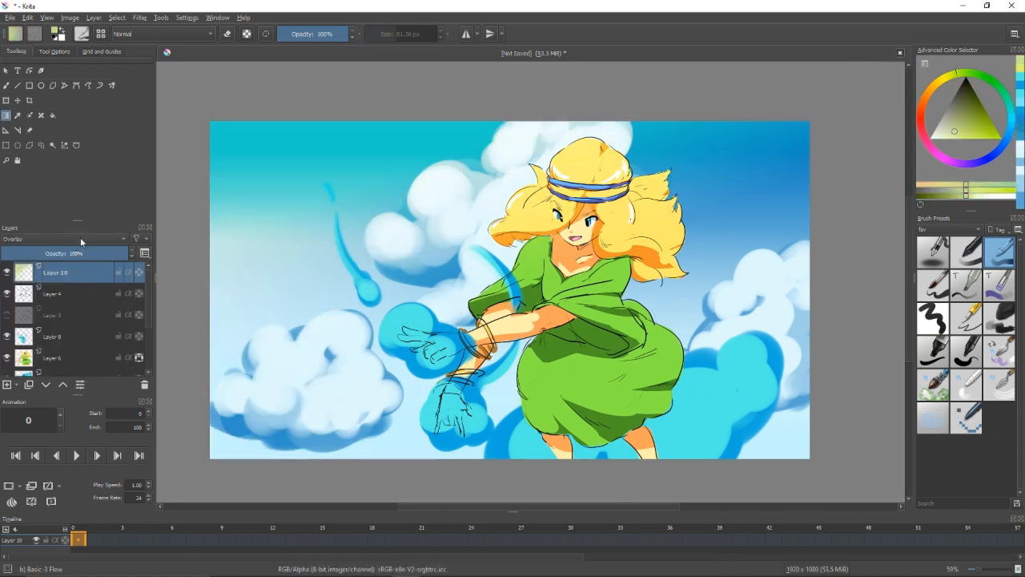
Lower the Overlay layer's opacity to 51% and draw a pale yellow gradient upward from the bottom over the skirt.
click(83, 239)
click(85, 231)
click(66, 253)
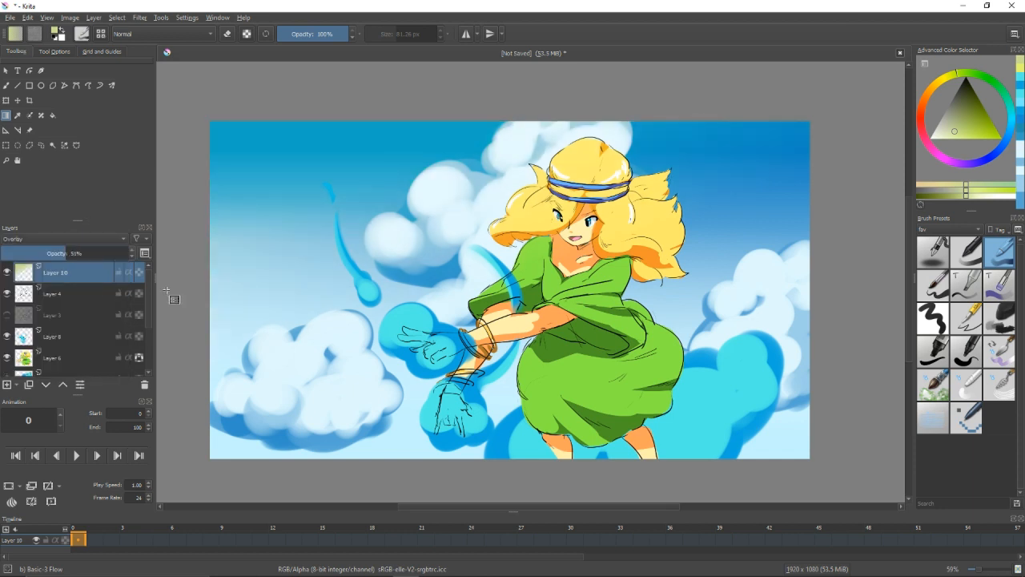
click(945, 77)
click(964, 135)
drag(488, 448, 612, 323)
drag(586, 430, 643, 371)
Draw a muted purple gradient inward from the right edge of the picture and raise the Overlay layer's opacity to 80%.
click(994, 160)
click(975, 119)
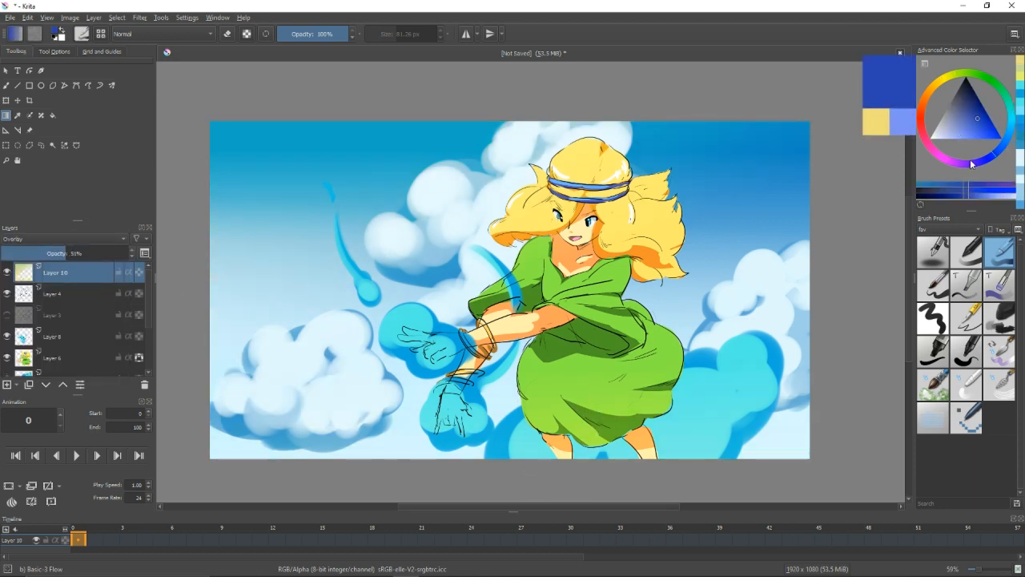
click(968, 163)
drag(968, 126, 956, 109)
drag(826, 234, 534, 385)
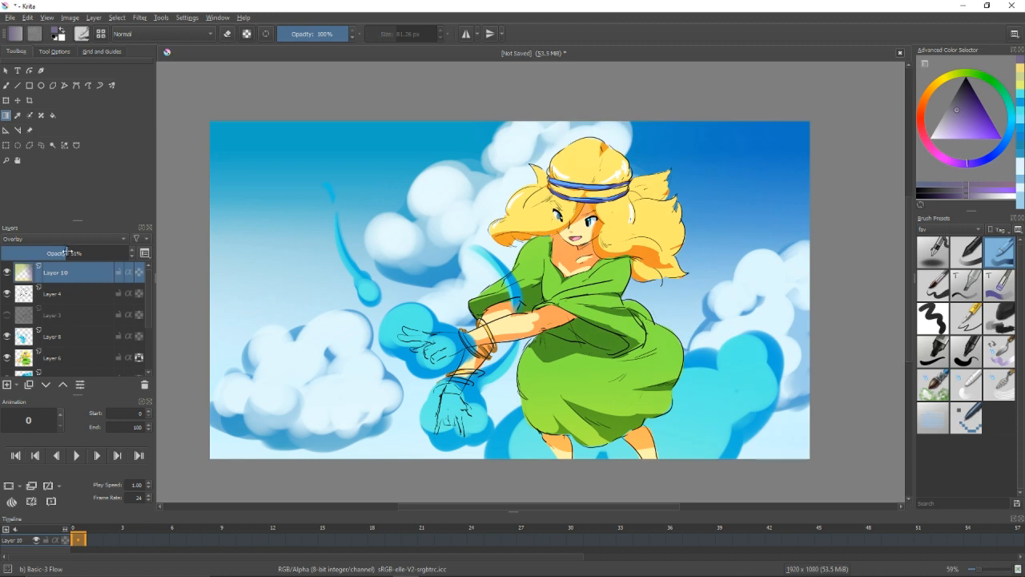
click(105, 253)
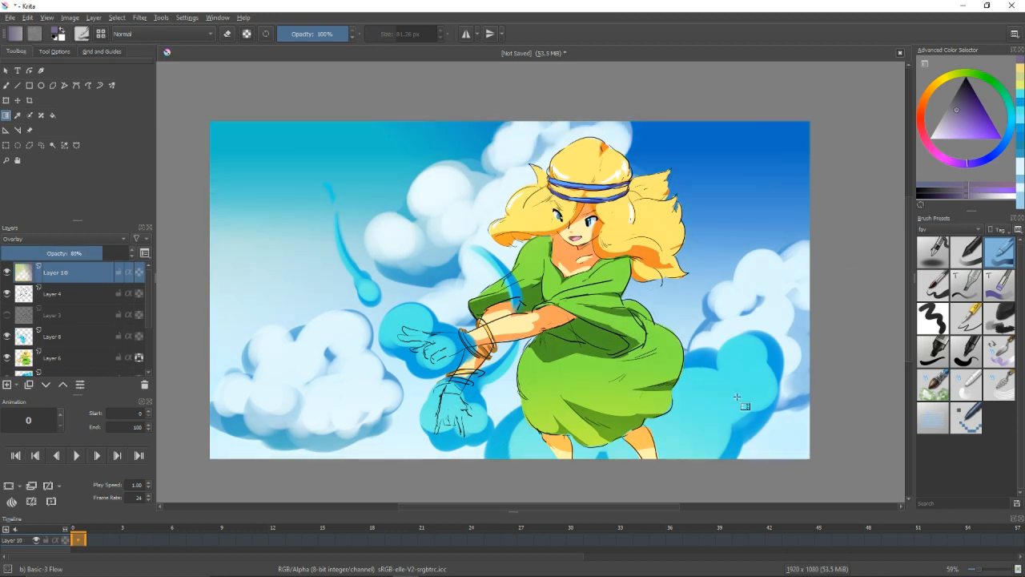
Choose a muted red and tint the lower-right clouds with a gradient on the Overlay layer, undoing a misplaced attempt.
click(935, 258)
click(923, 133)
drag(968, 125, 973, 112)
drag(553, 138, 671, 468)
key(ctrl+z)
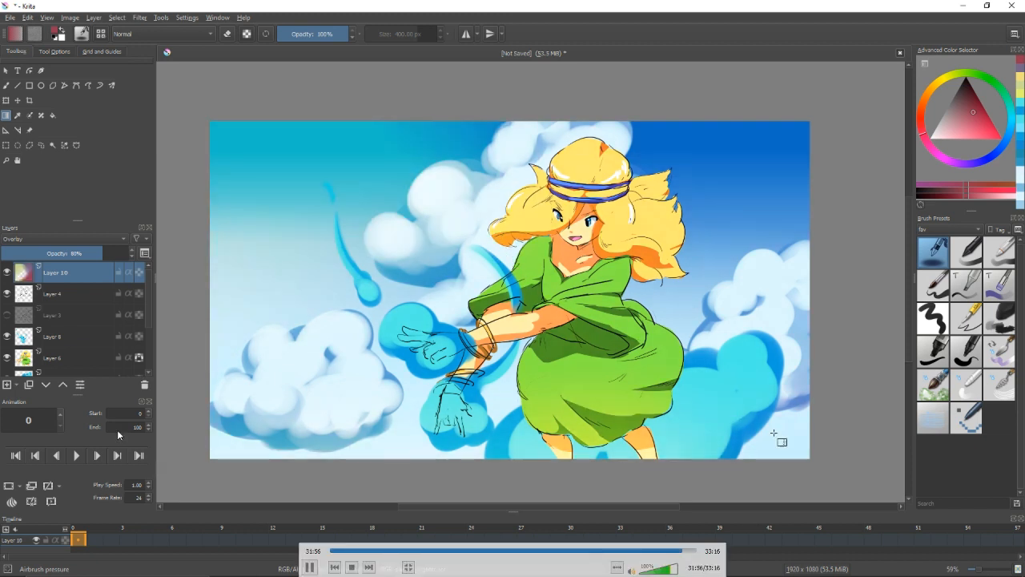
Duplicate Layer 8, the layer with the blue hand effect.
click(45, 343)
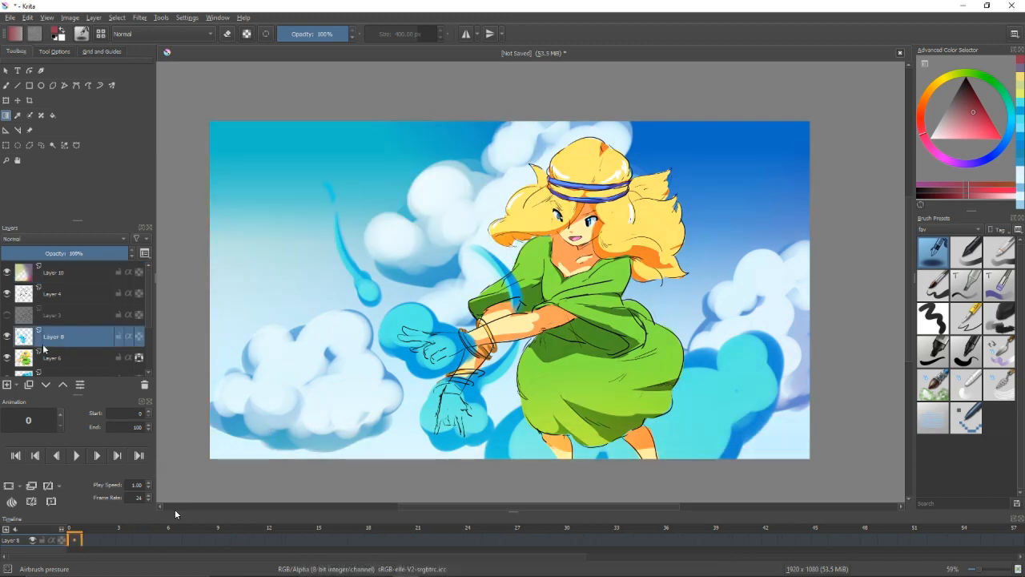
key(b)
mouse_move(112, 253)
mouse_down()
mouse_move(73, 250)
mouse_move(131, 254)
mouse_up()
click(29, 384)
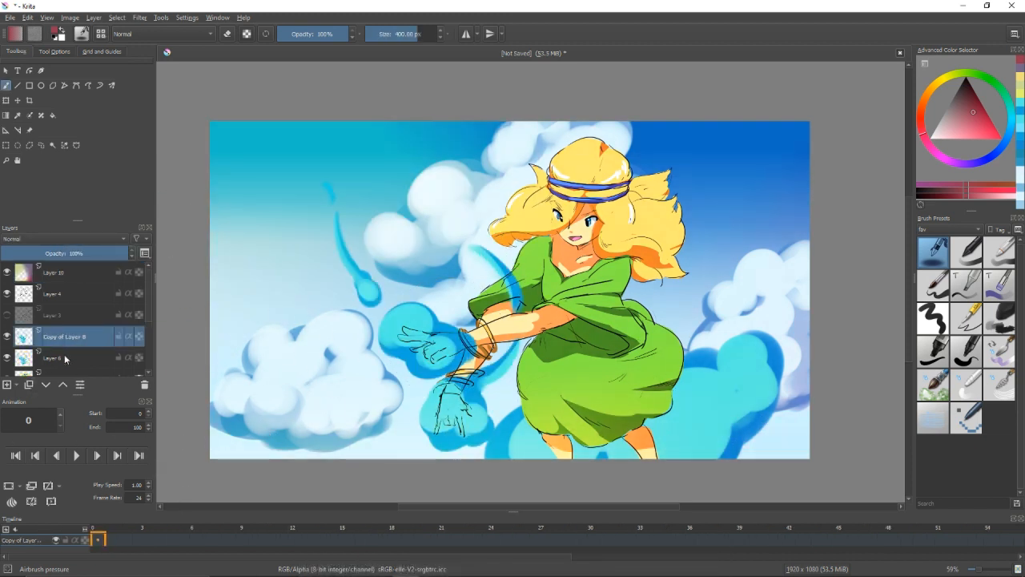
Adjust the opacity of Layer 8 and set its copy to Overlay blending at 37% opacity.
click(65, 357)
mouse_move(57, 254)
mouse_down()
mouse_move(38, 253)
mouse_move(96, 253)
mouse_move(65, 252)
mouse_up()
click(70, 336)
click(57, 253)
click(65, 358)
click(76, 252)
click(78, 337)
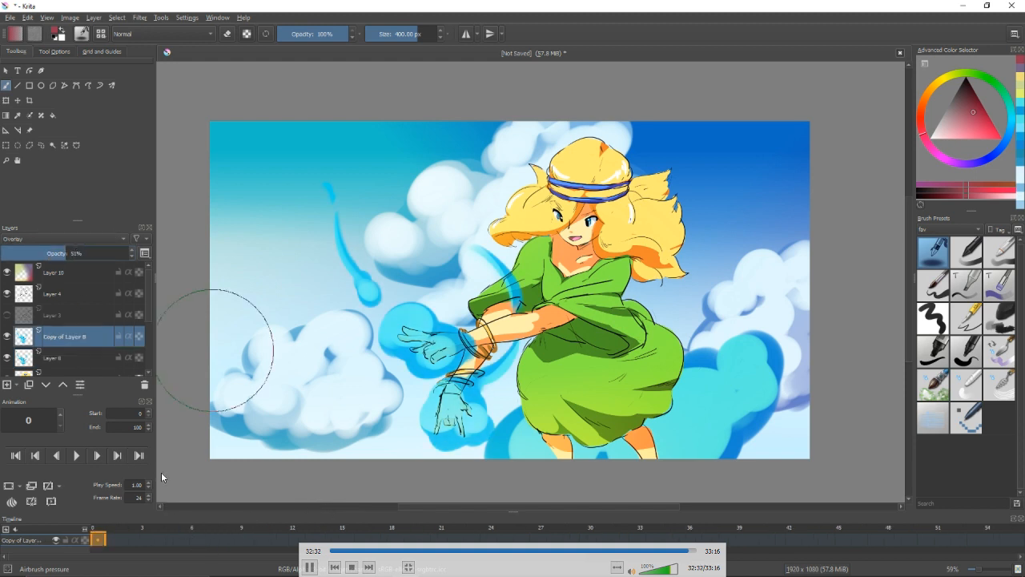
drag(217, 350, 213, 354)
click(49, 253)
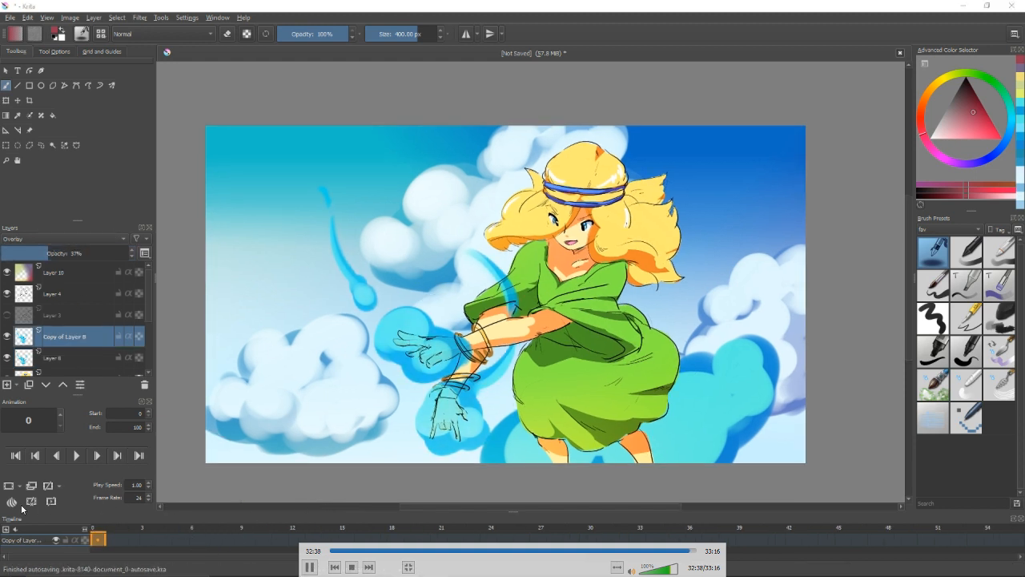
Switch to the canvas-only view and enlarge the illustration to inspect it.
drag(563, 321, 564, 286)
key(Tab)
key(Tab)
key(Tab)
drag(581, 324, 619, 381)
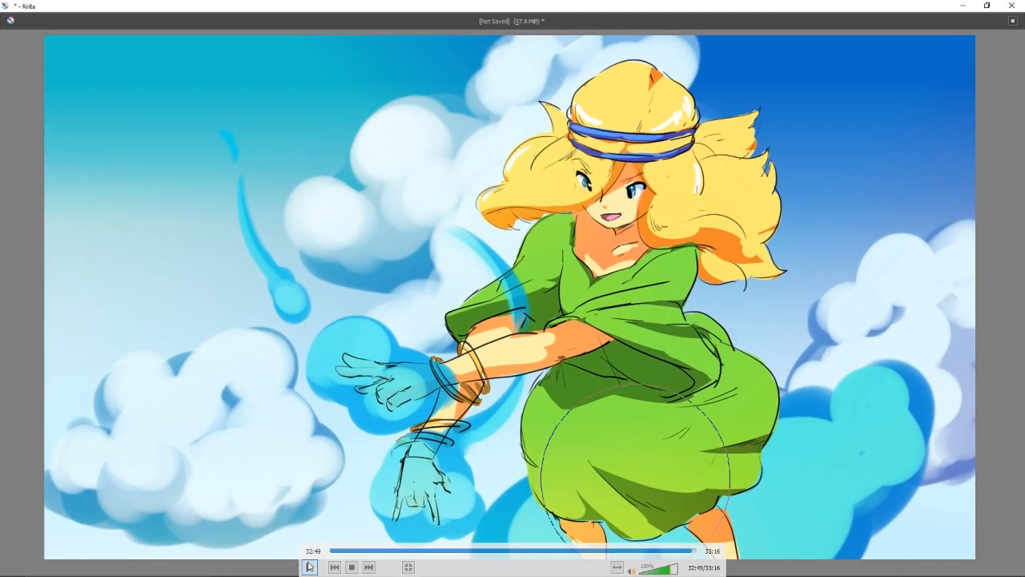
click(310, 567)
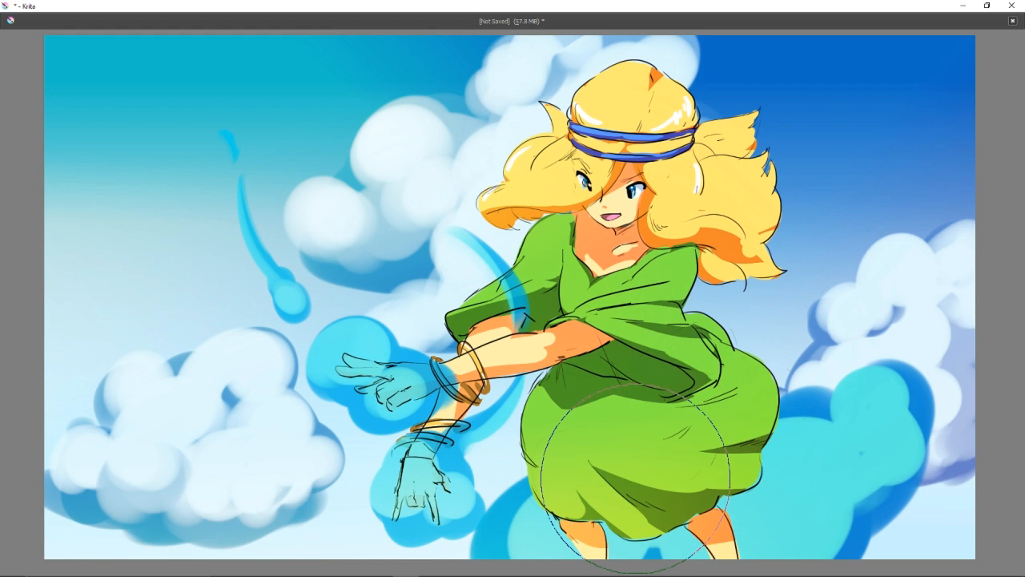
mouse_move(803, 346)
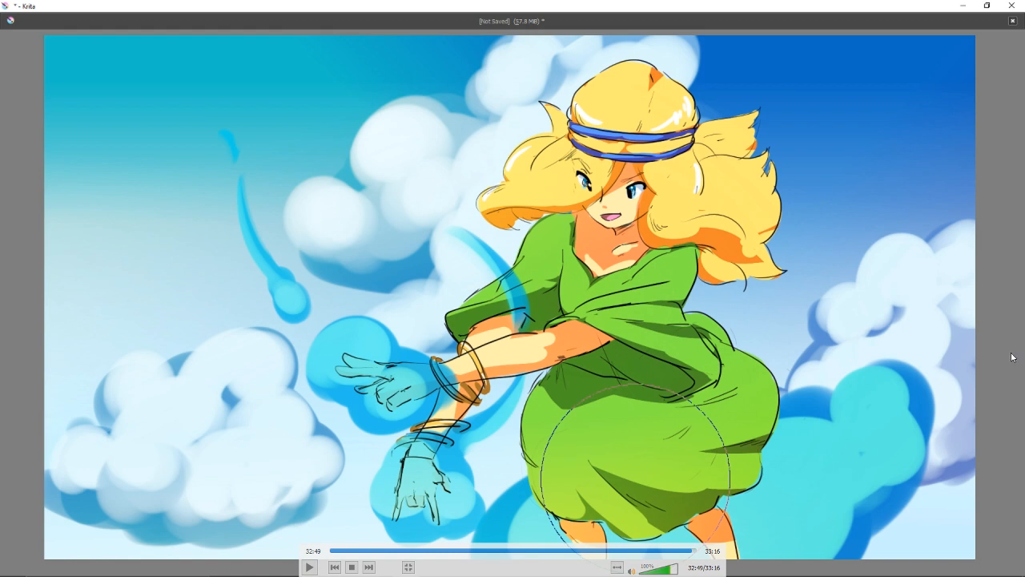
mouse_move(1007, 364)
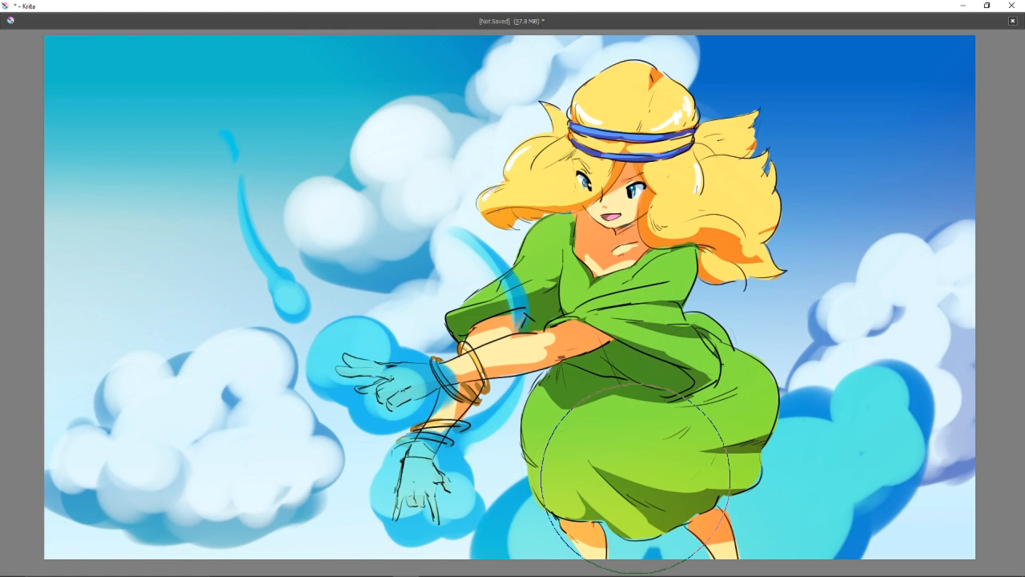
mouse_move(1010, 326)
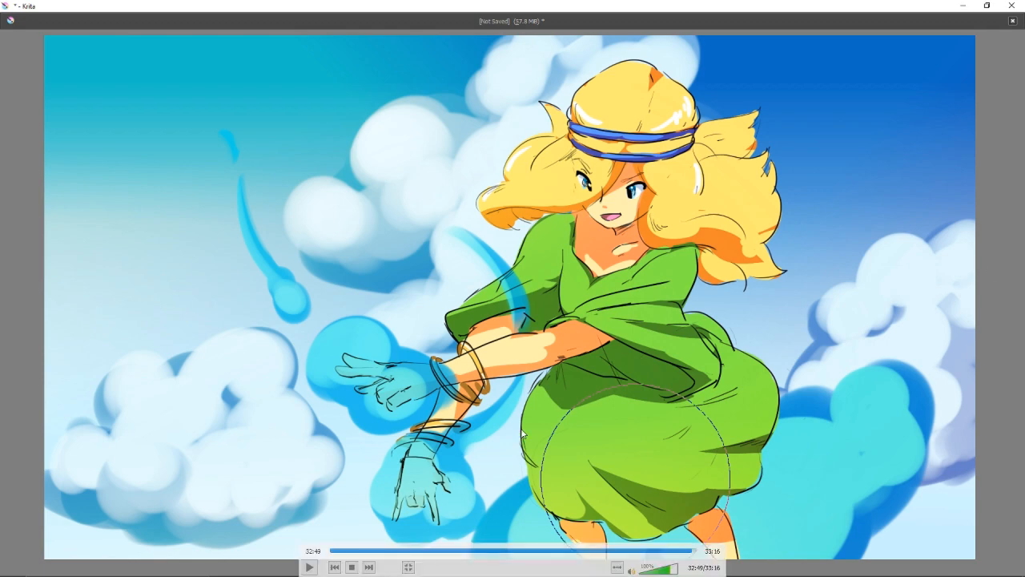
click(310, 567)
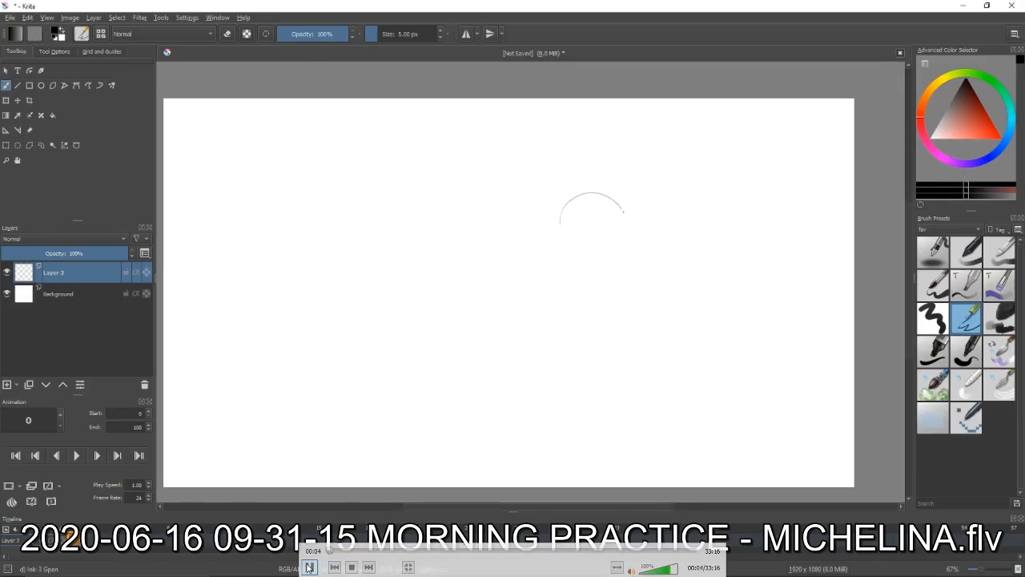
click(310, 567)
click(694, 551)
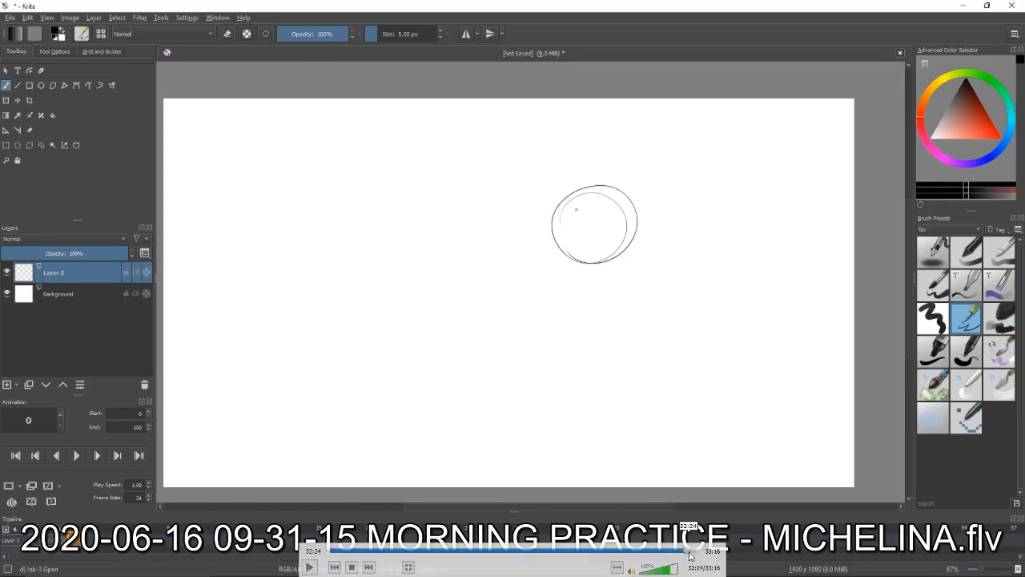
click(308, 567)
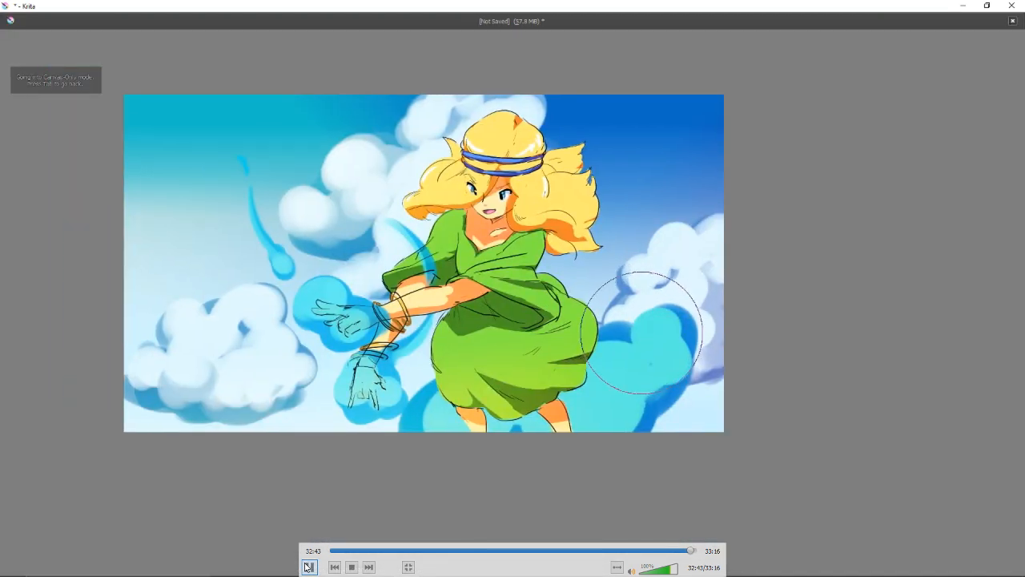